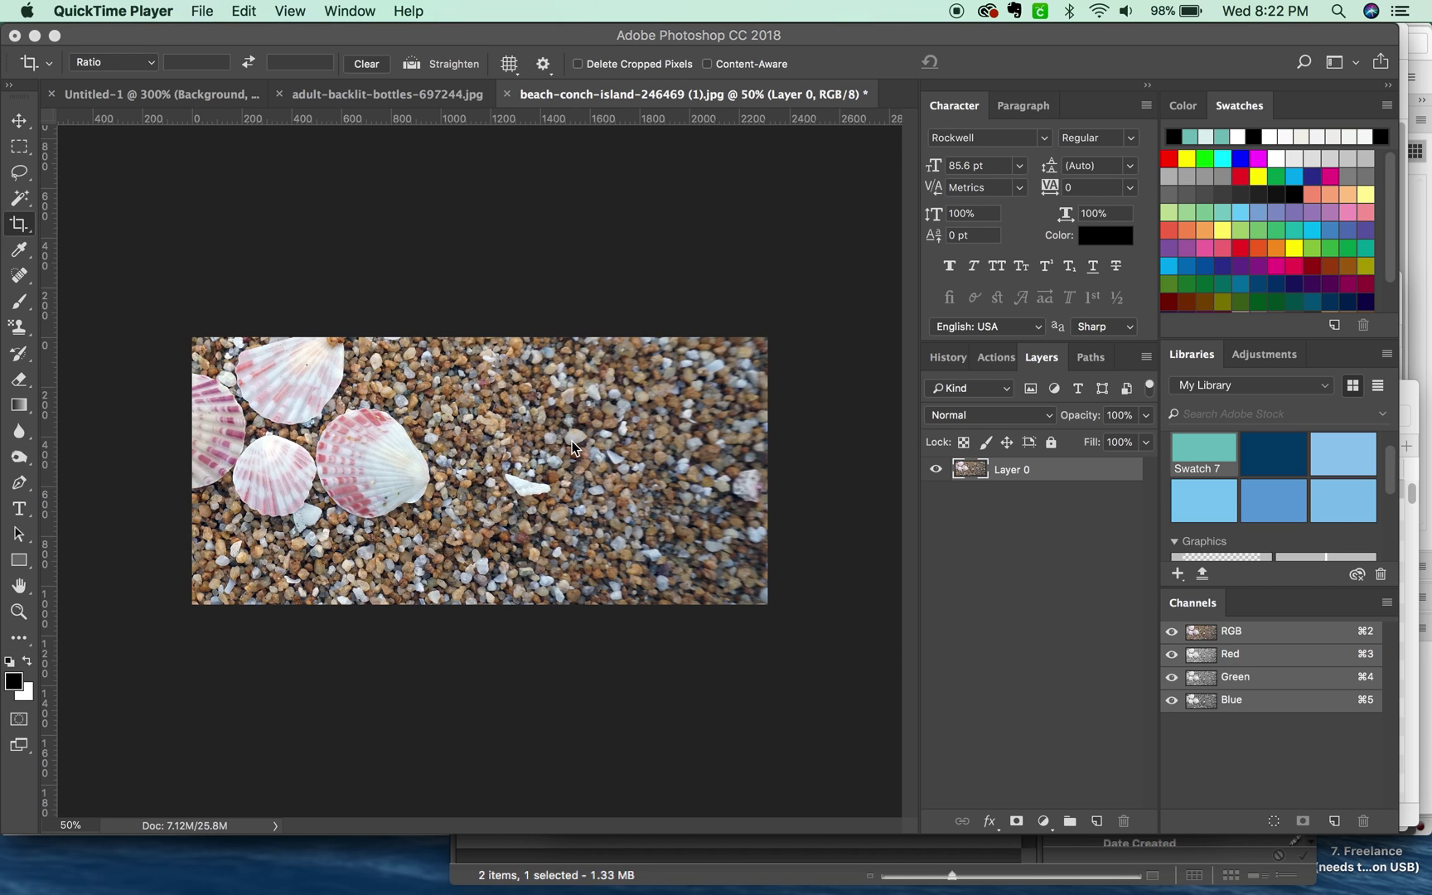
Pick the Rectangular Marquee tool and drag out a first rectangular selection.
left_click(20, 153)
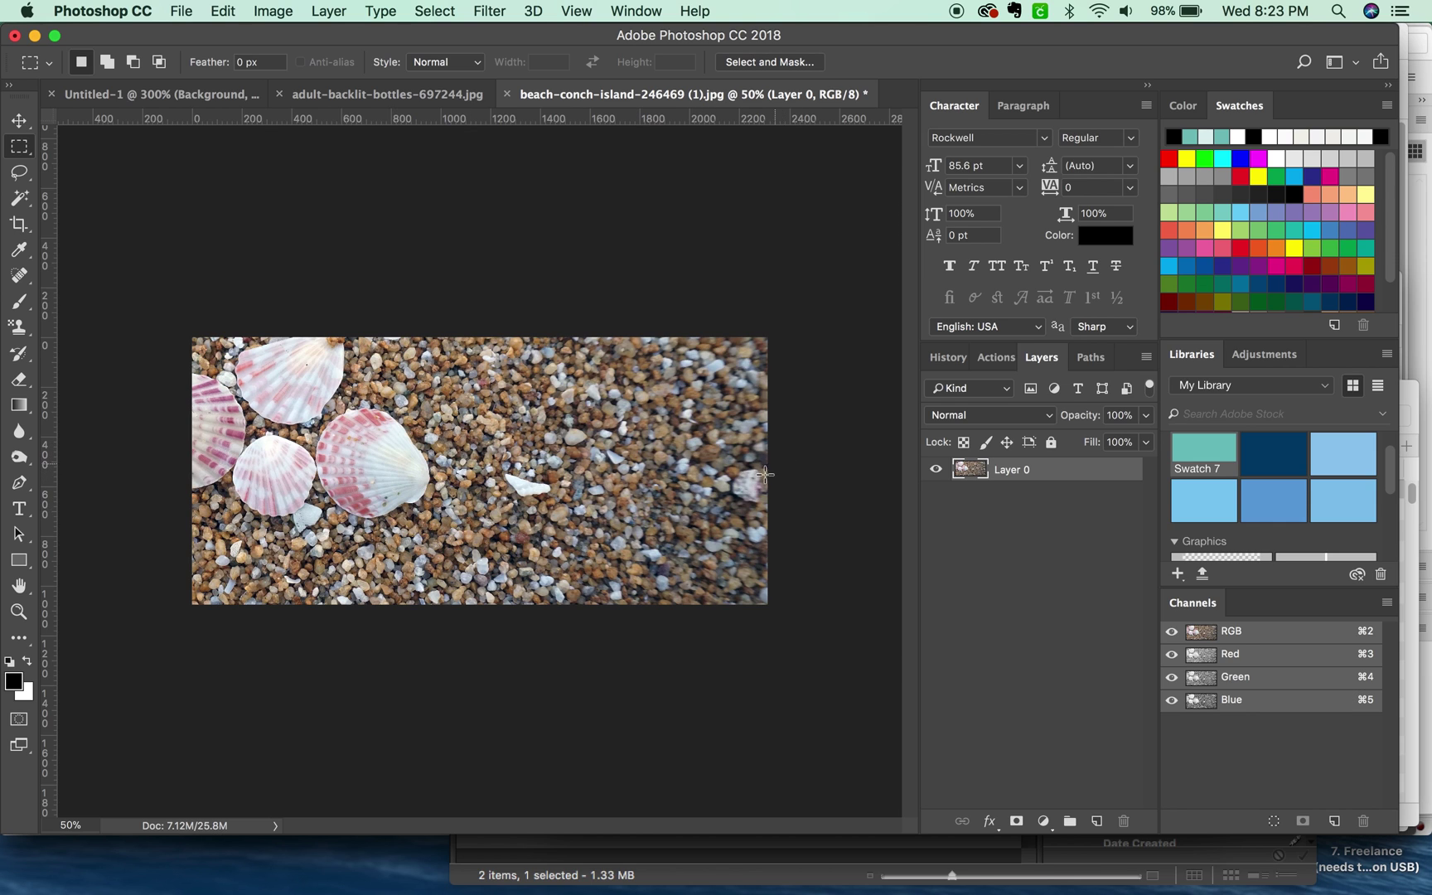
left_click_drag(982, 479, 1101, 830)
Add a new empty Layer 1 and marquee a horizontal strip across the photo's middle.
left_click(1097, 821)
key("super+plus")
left_click_drag(862, 452, 86, 505)
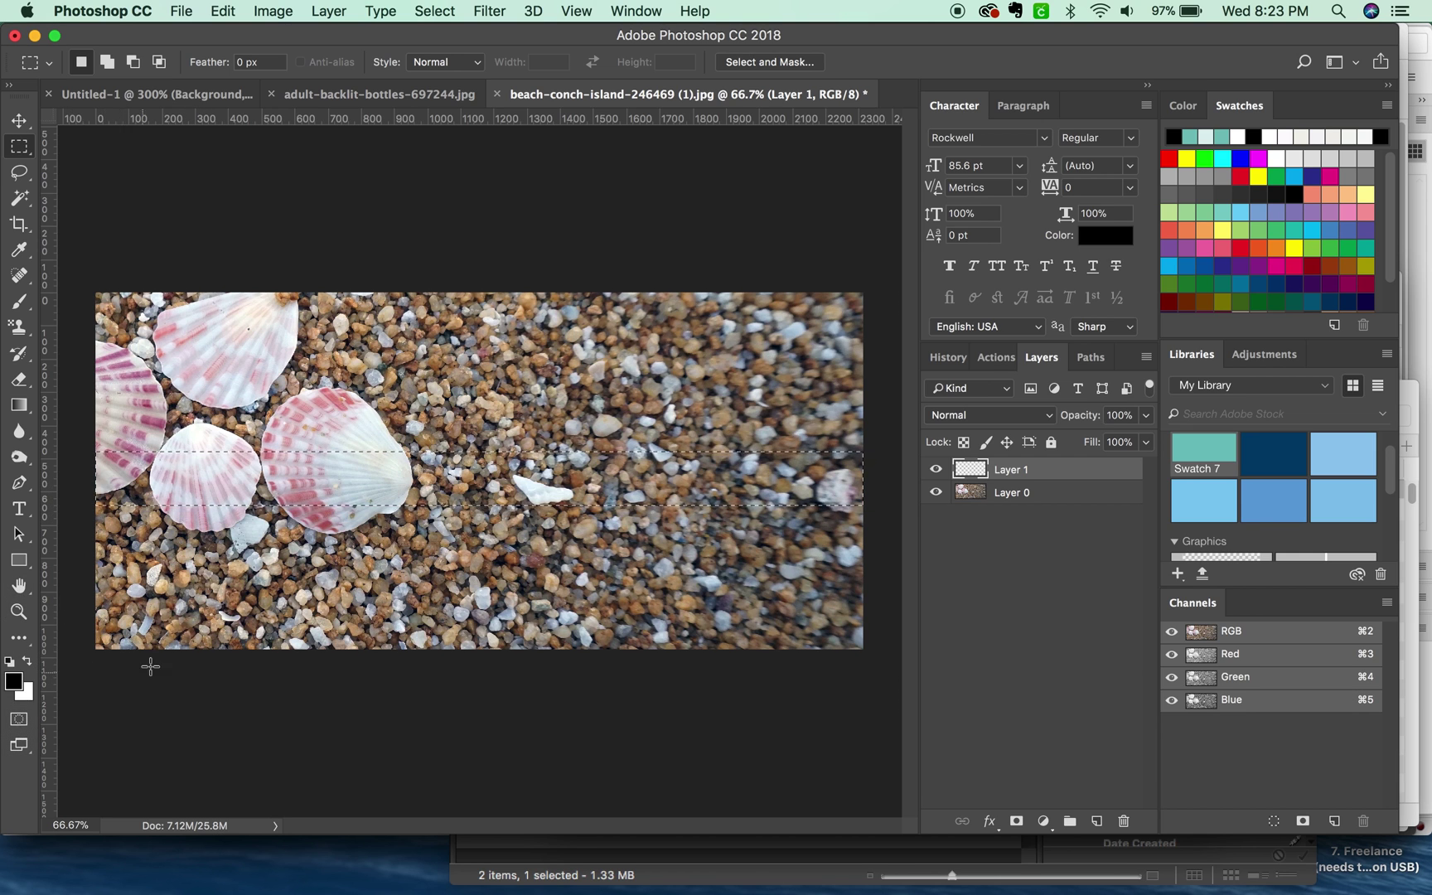
Show the strip as a Quick Mask with Color Indicates set to Selected Areas.
left_click(20, 720)
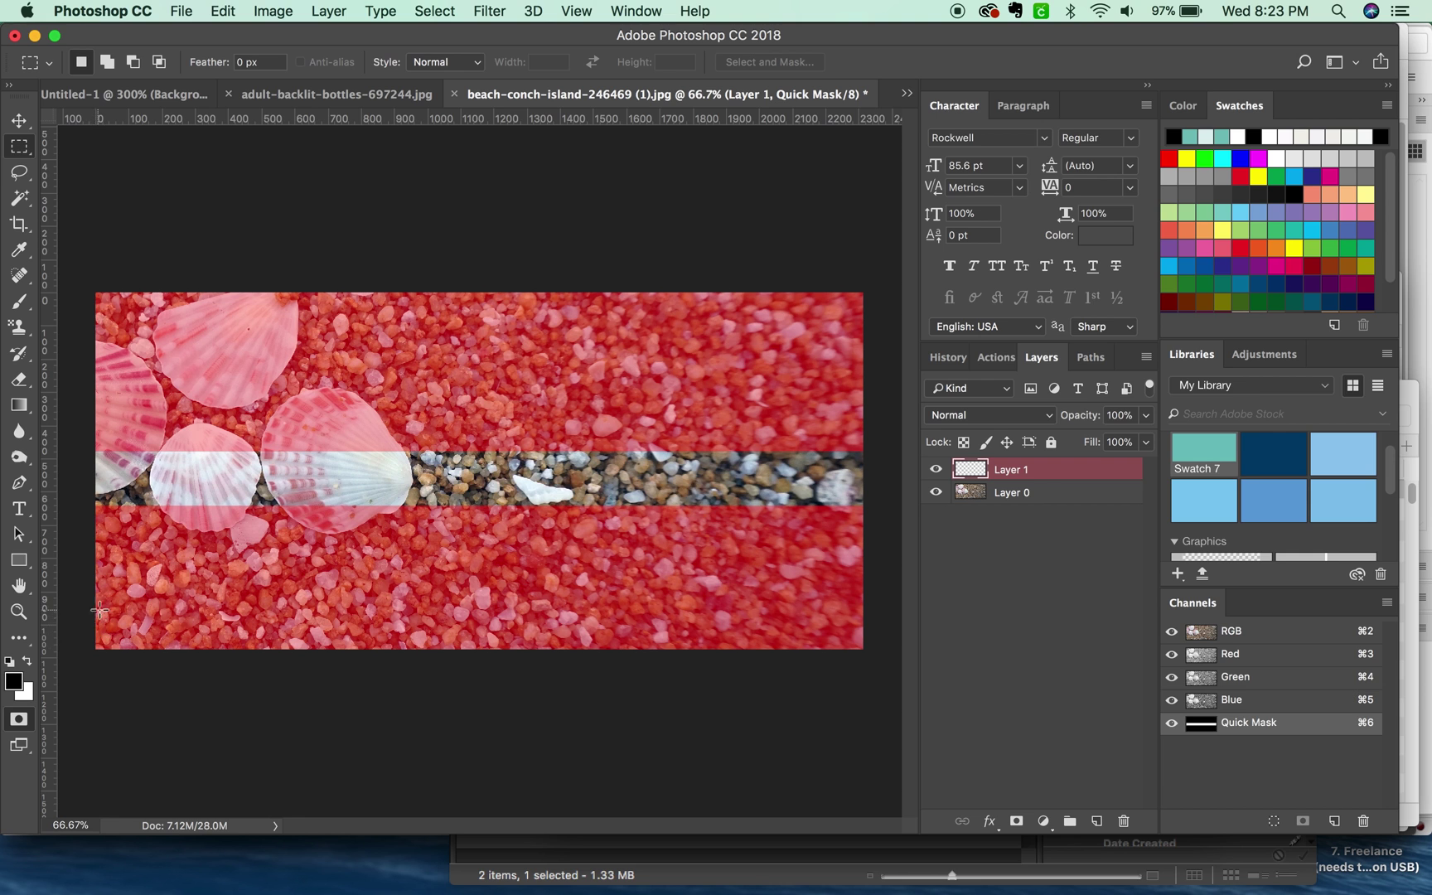
key("q")
double_click(20, 720)
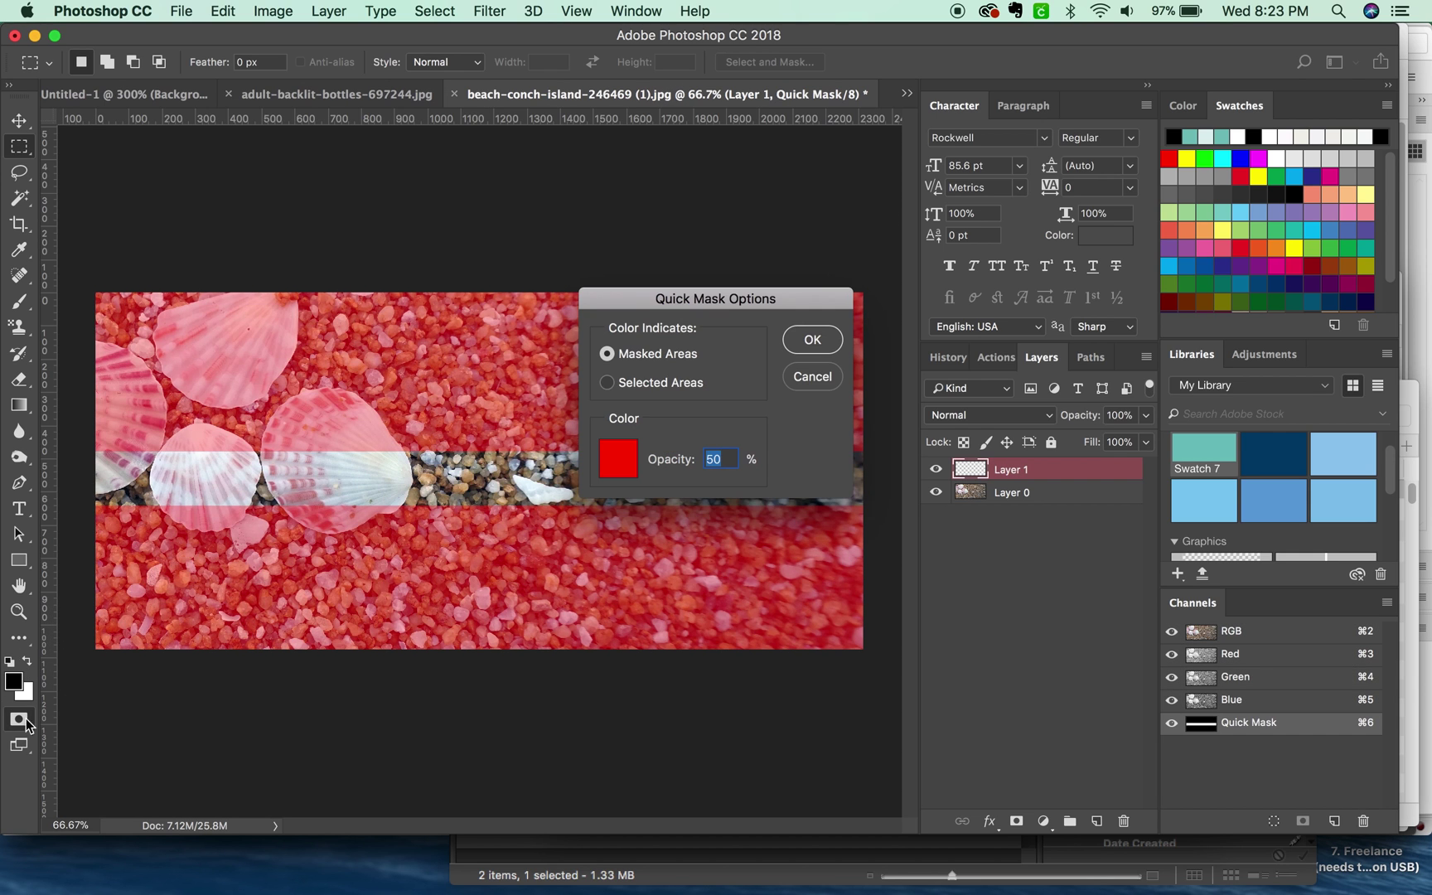
left_click(609, 384)
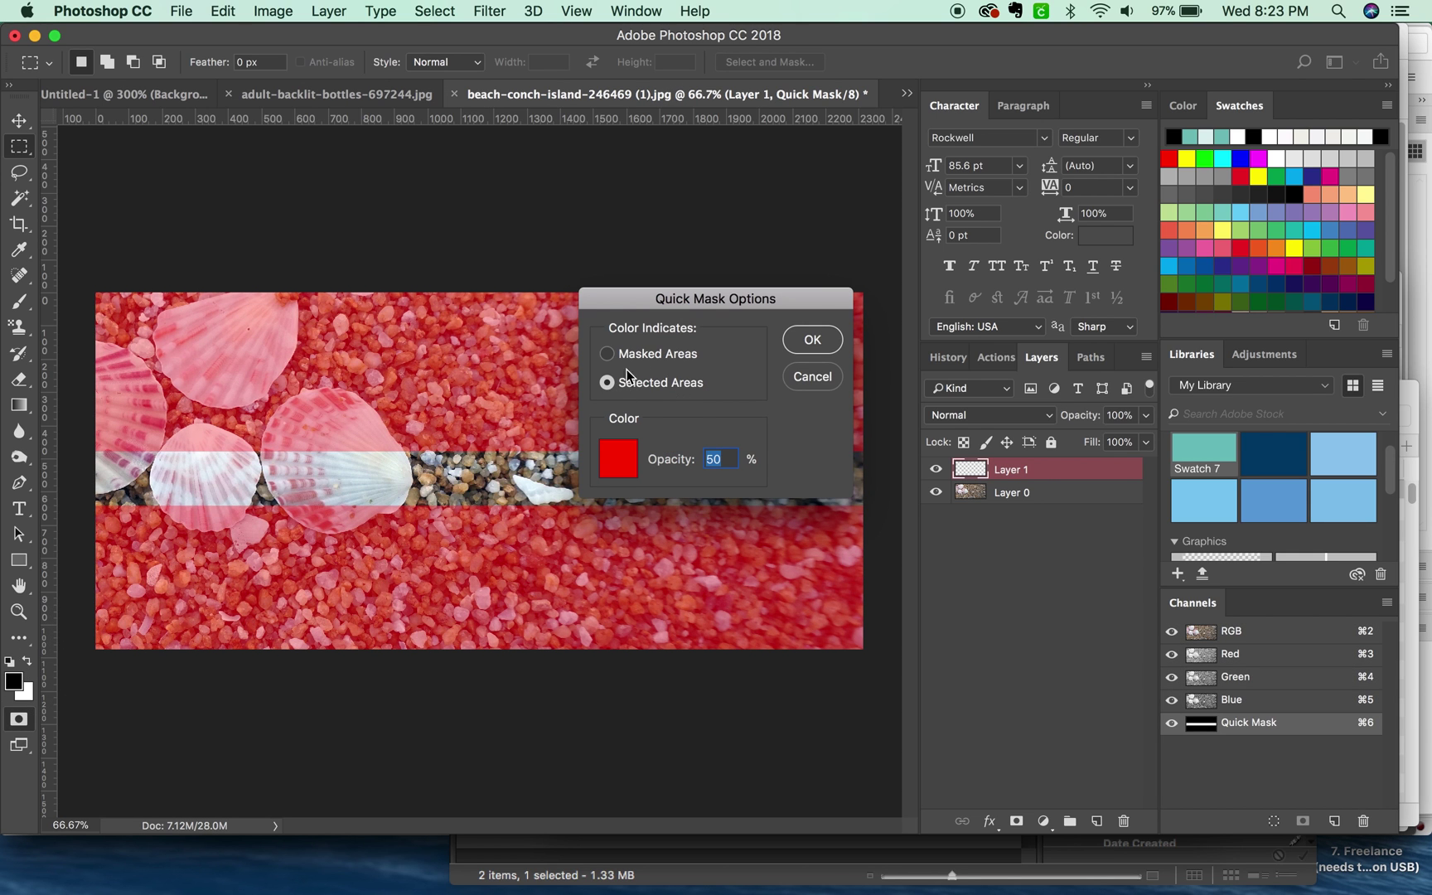
left_click(815, 340)
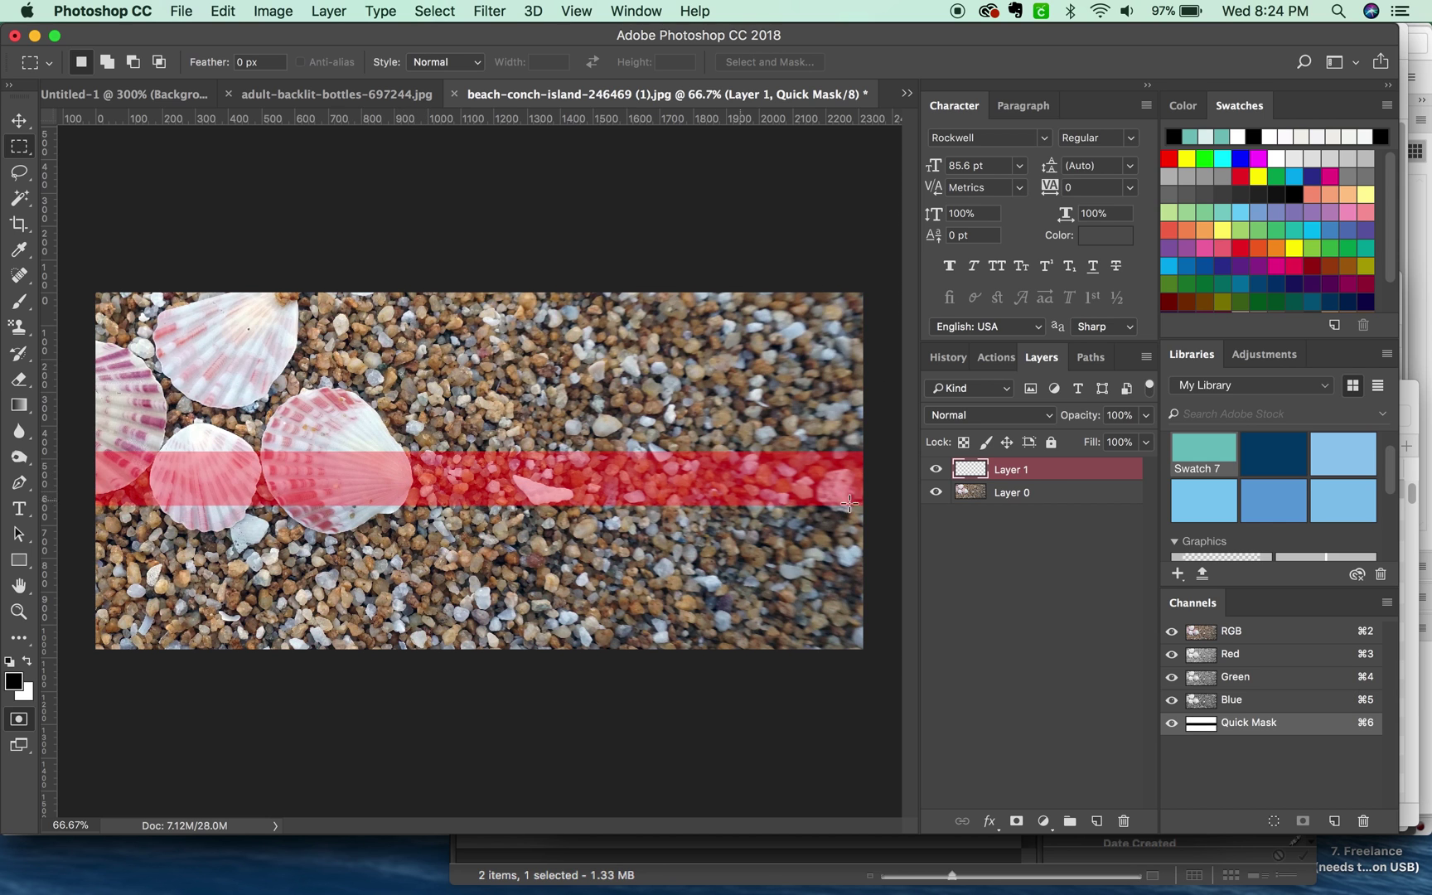
scroll(338, 471, "up", 5)
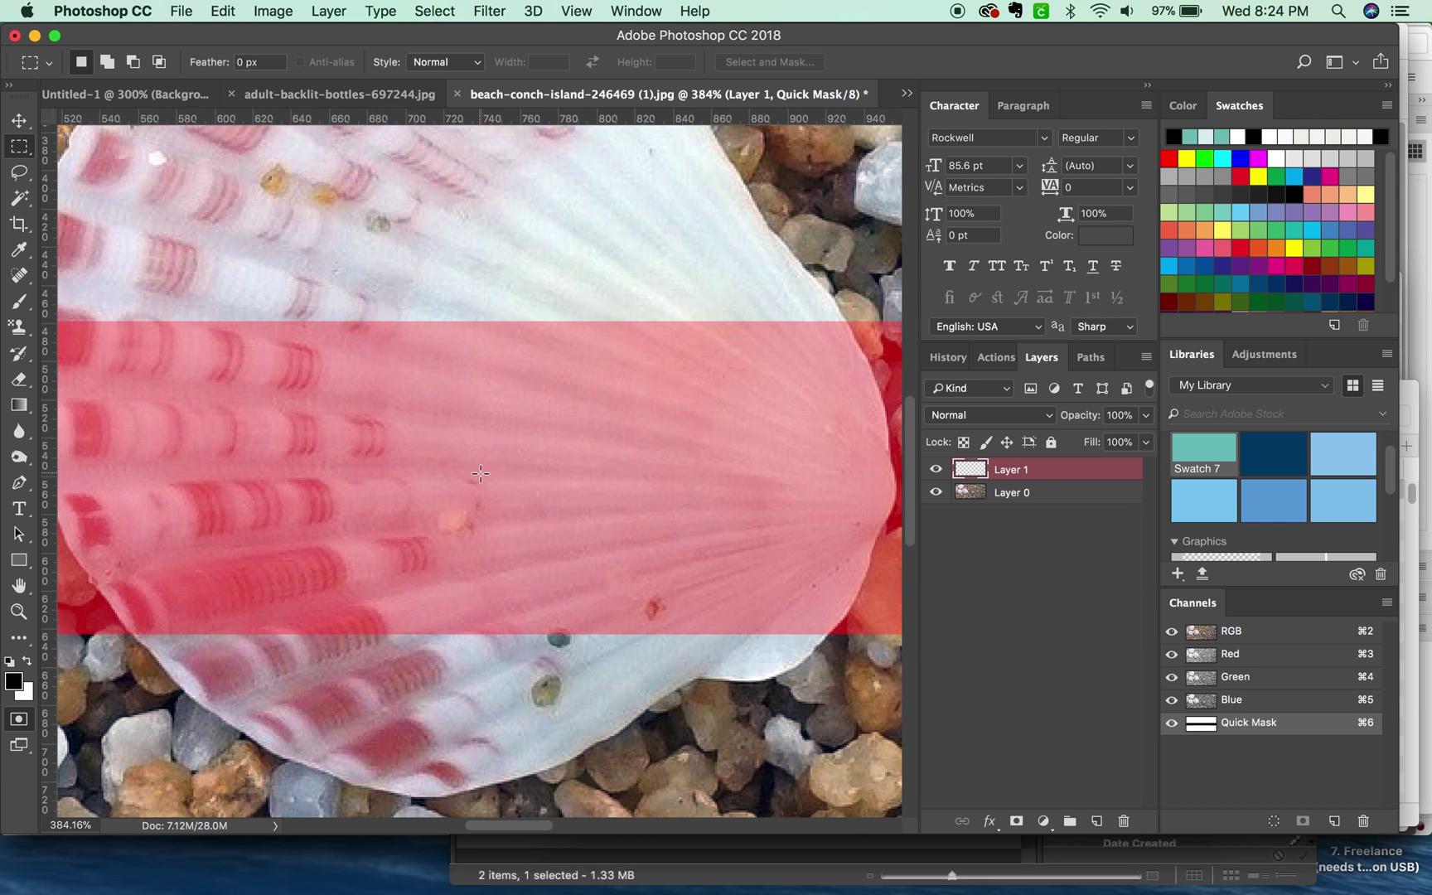
scroll(479, 471, "down", 3)
scroll(479, 471, "up", 2)
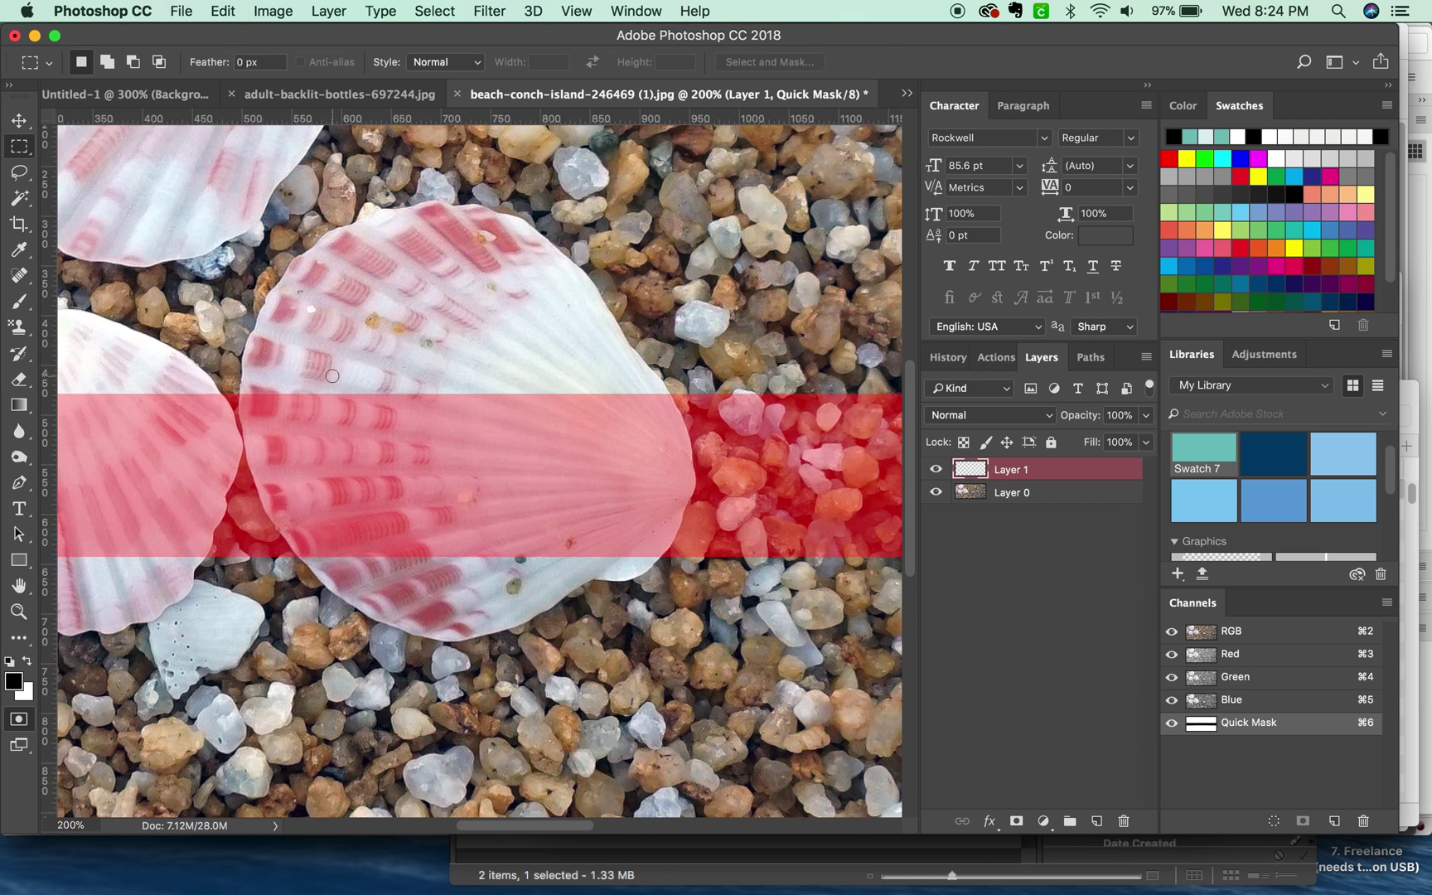
key("e")
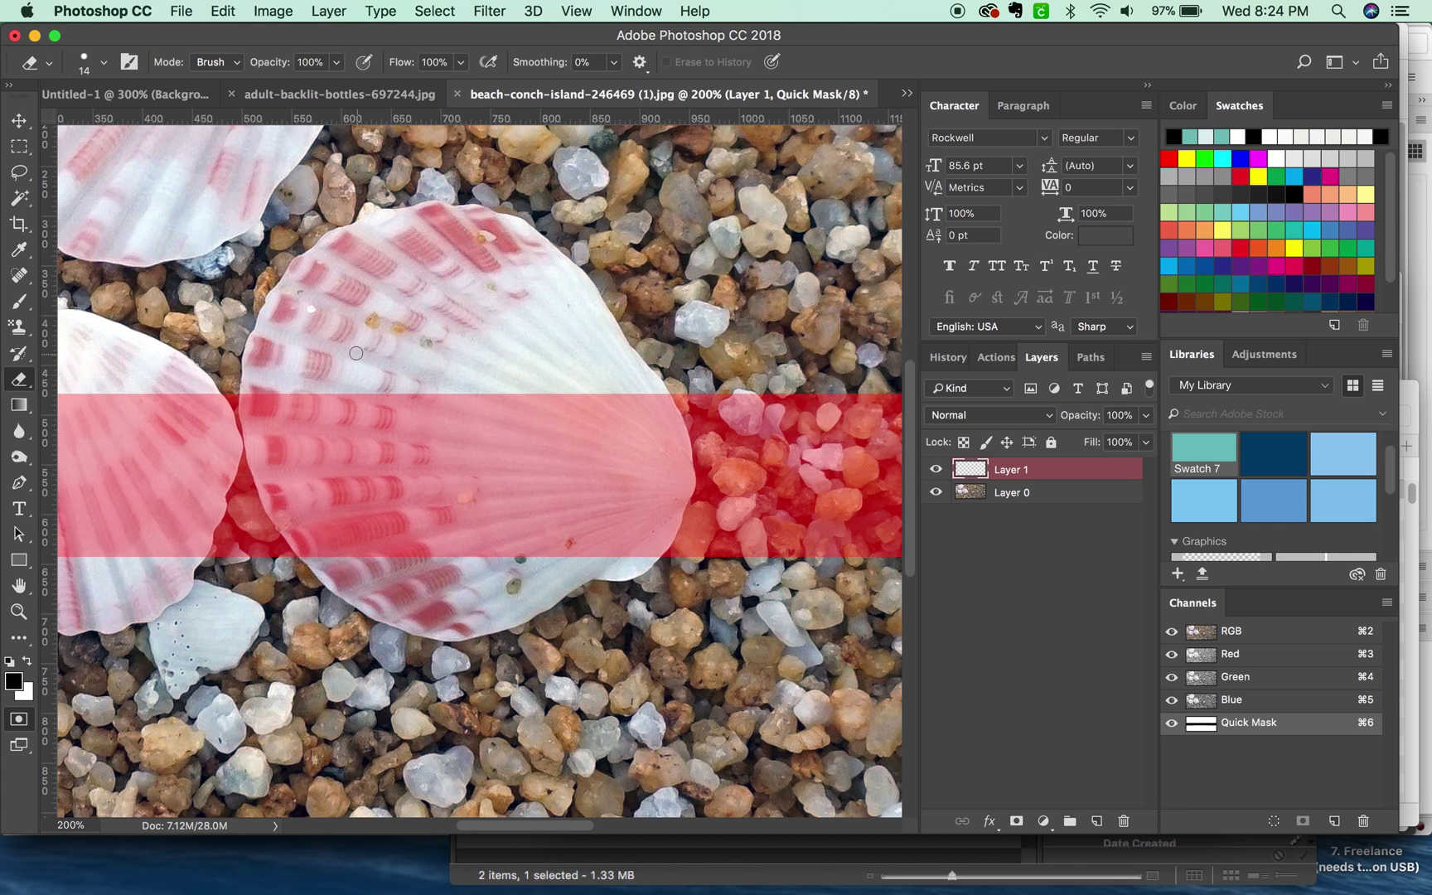
Enlarge the eraser to 93 px and erase the mask where the band covers the shell.
right_click(359, 353)
key("Escape")
mouse_move(354, 365)
left_mouse_down()
mouse_move(330, 351)
mouse_move(308, 361)
left_mouse_up()
mouse_move(281, 415)
left_mouse_down()
mouse_move(299, 506)
mouse_move(343, 468)
mouse_move(401, 544)
mouse_move(481, 497)
mouse_move(584, 514)
mouse_move(618, 492)
mouse_move(642, 419)
mouse_move(653, 499)
mouse_move(607, 489)
left_mouse_up()
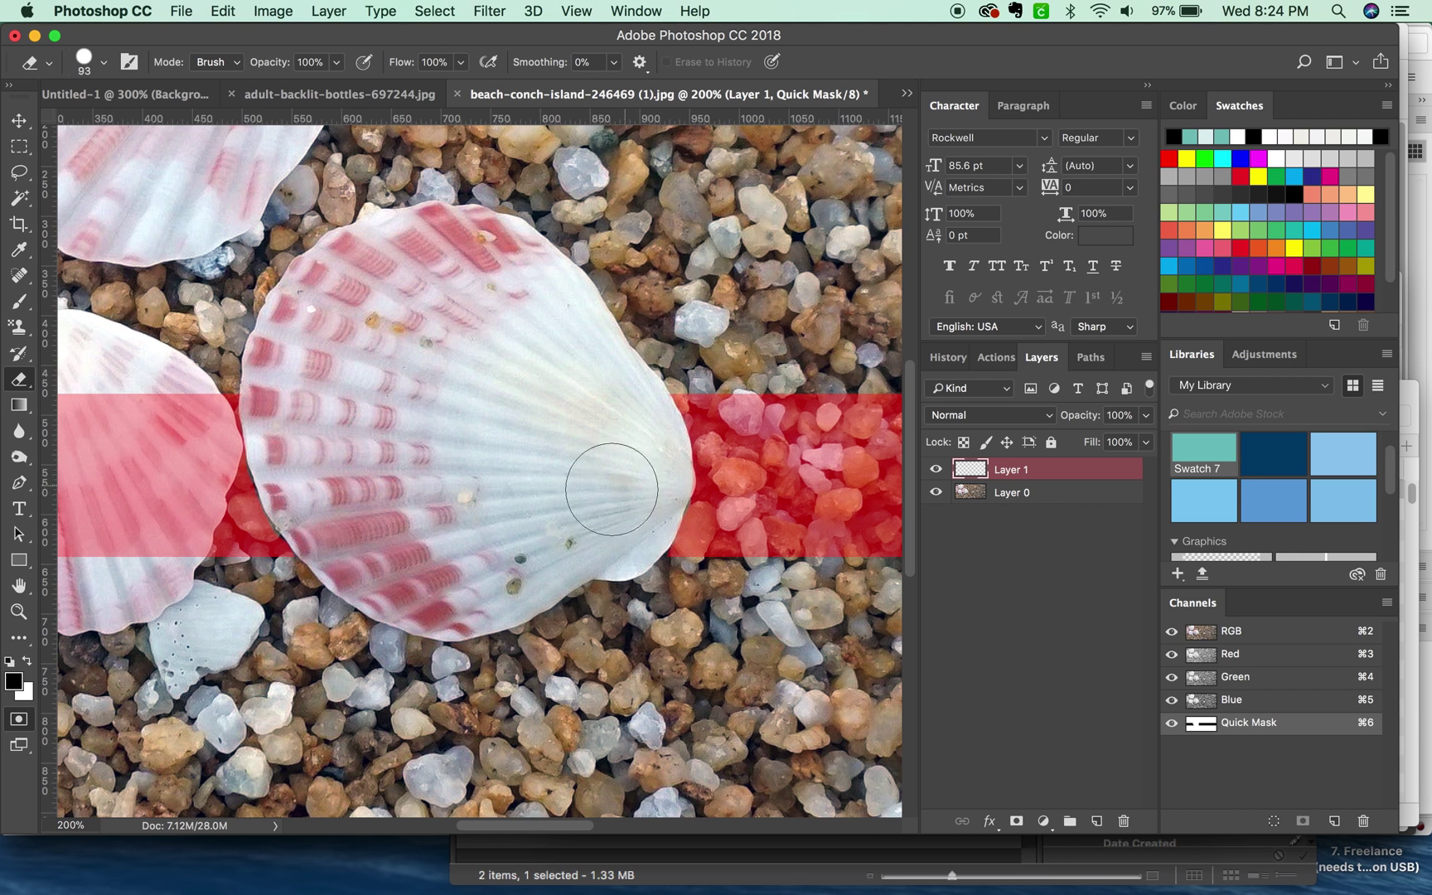
Clear the mask along the left shell's lower-right edge, then set a 48 px brush.
scroll(638, 497, "left", 10)
mouse_move(398, 389)
left_mouse_down()
mouse_move(377, 543)
mouse_move(448, 451)
mouse_move(489, 489)
mouse_move(501, 414)
mouse_move(383, 402)
mouse_move(281, 464)
mouse_move(298, 443)
left_mouse_up()
mouse_move(267, 592)
left_mouse_down()
mouse_move(568, 580)
mouse_move(618, 564)
left_mouse_up()
mouse_move(495, 426)
left_mouse_down()
mouse_move(408, 485)
mouse_move(513, 434)
mouse_move(494, 449)
mouse_move(581, 383)
left_mouse_up()
key("b")
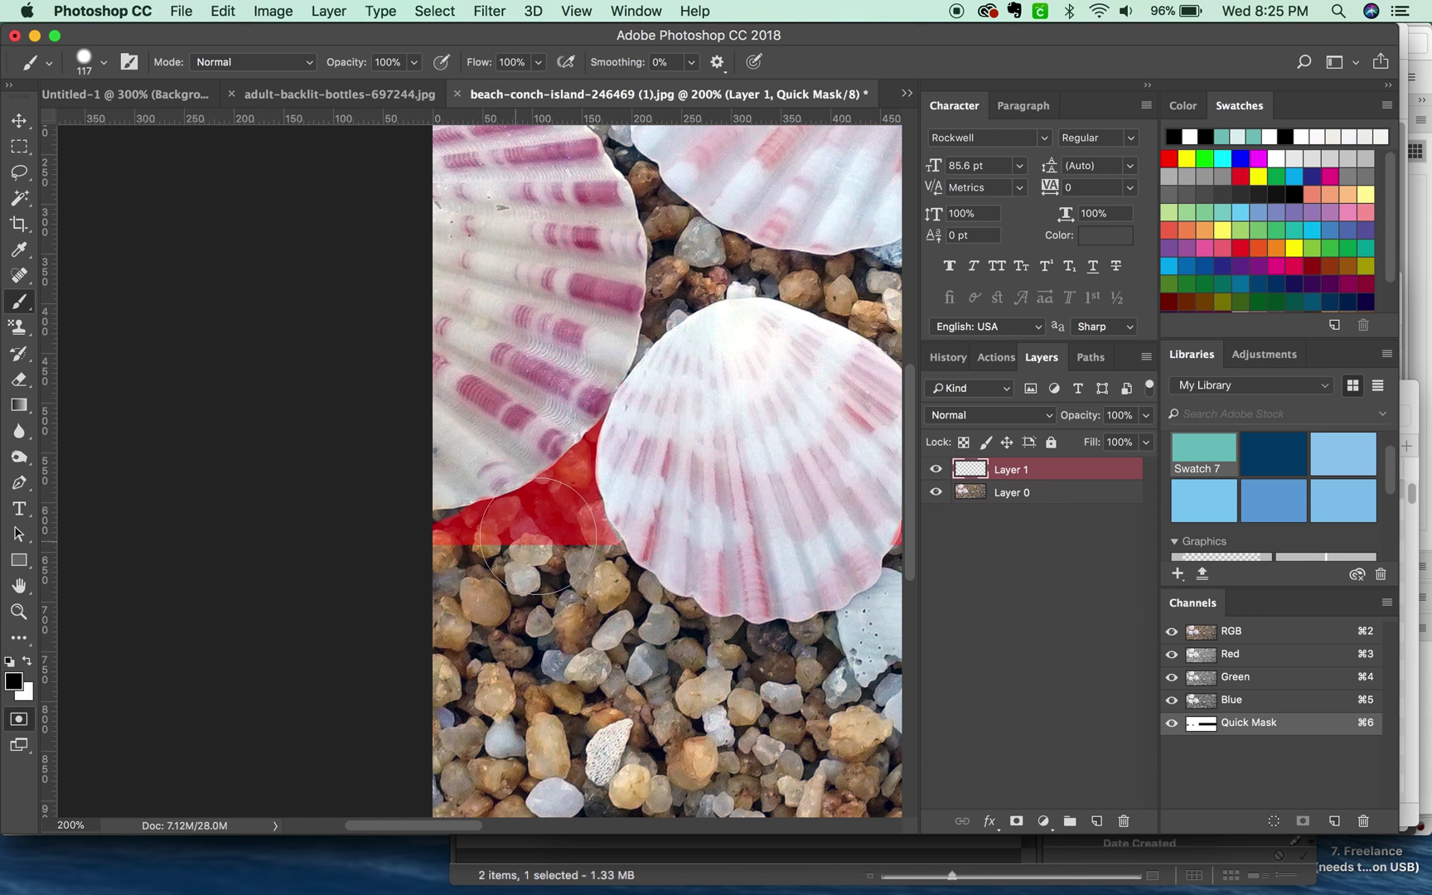
left_click_drag(522, 525, 450, 531)
key("super+minus")
key("super+minus")
key("super+minus")
key("e")
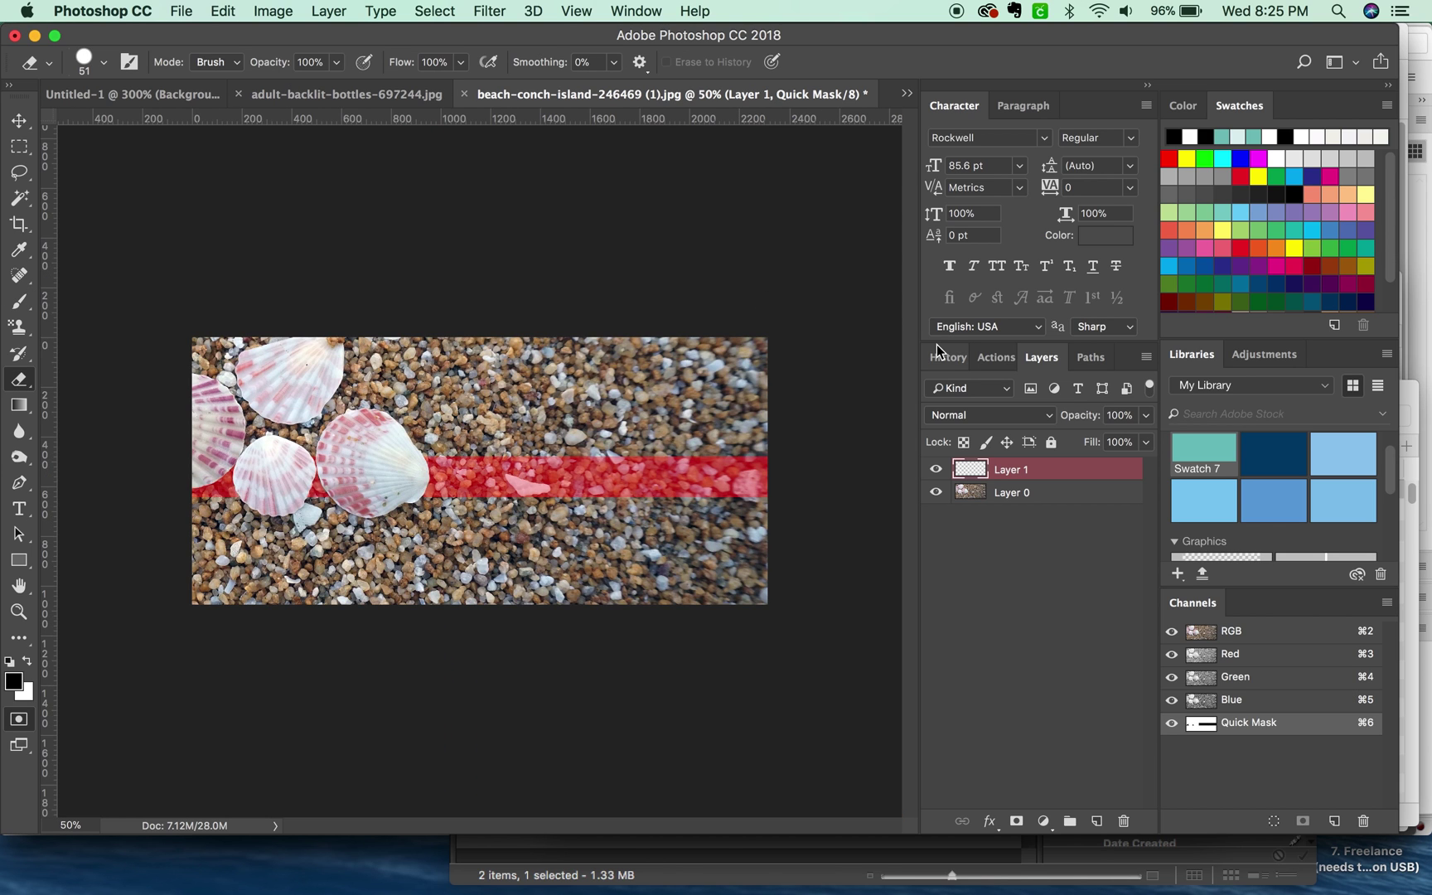
Turn the quick mask back into a selection and fill the strip with black.
key("q")
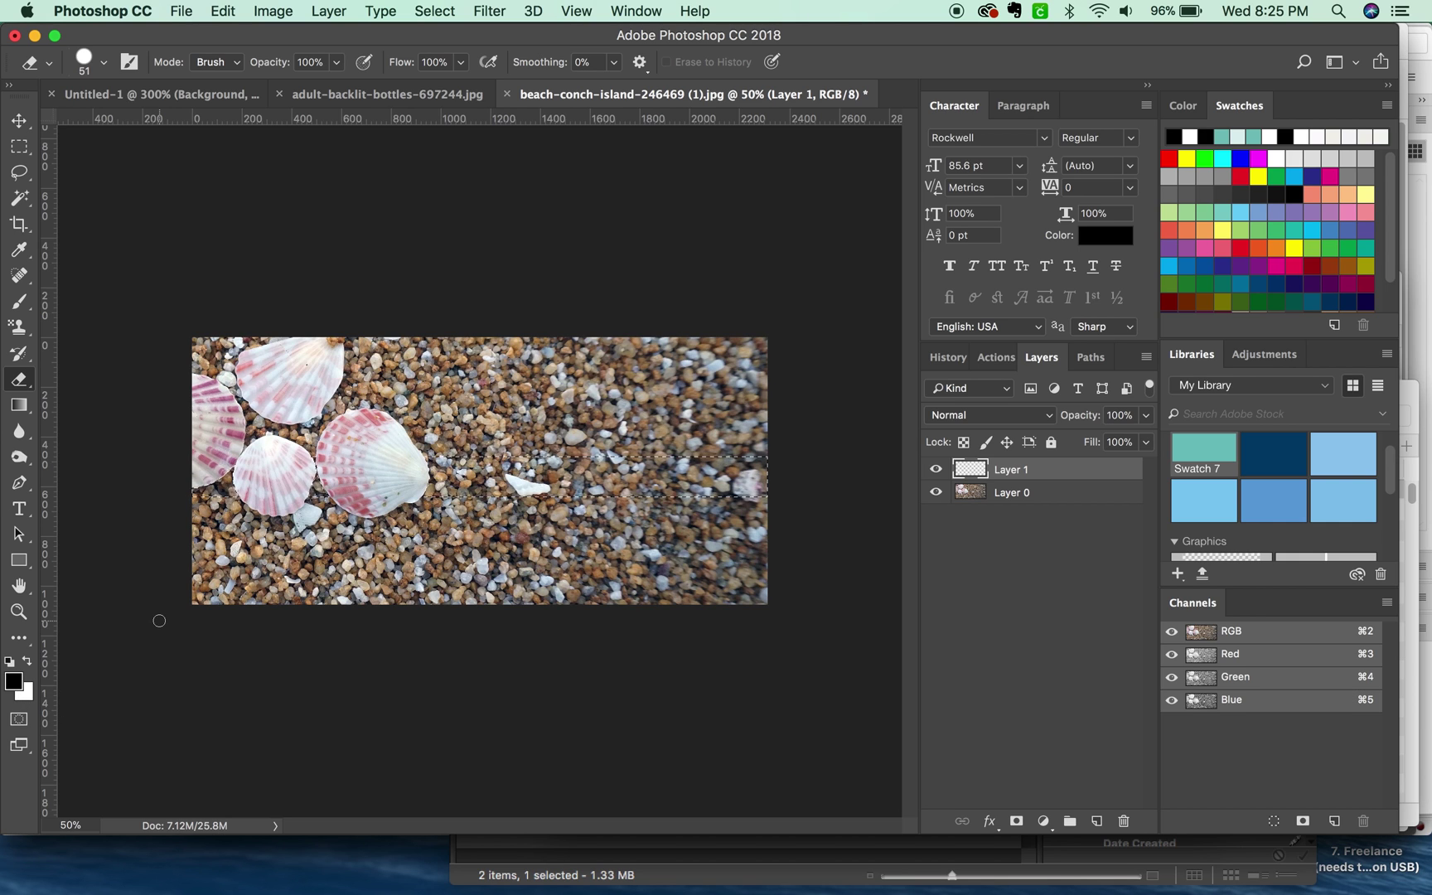
key("alt+BackSpace")
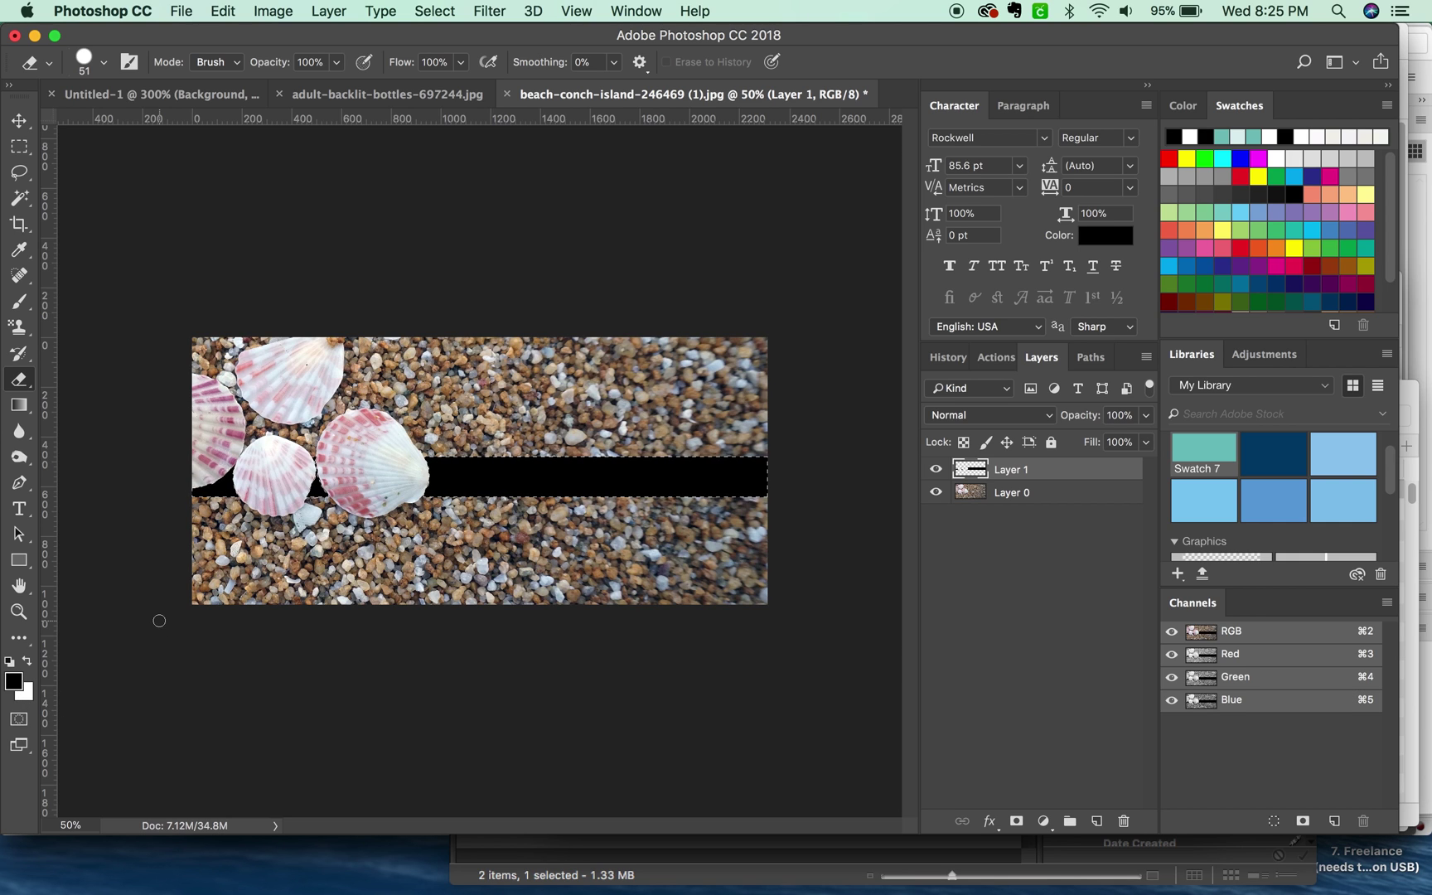
scroll(447, 460, "up", 5)
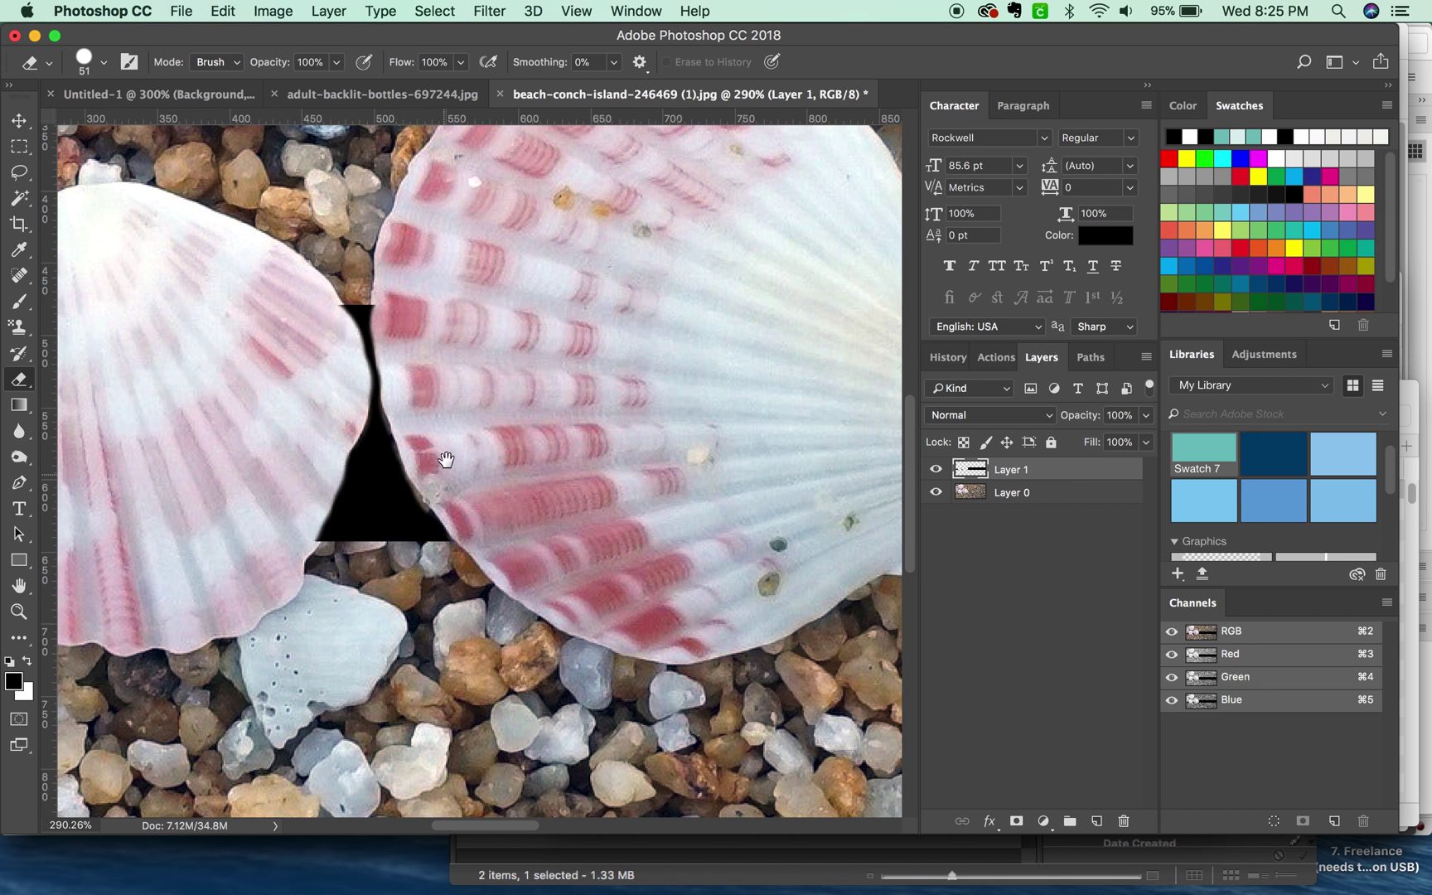
key("super+1")
key("super+minus")
key("super+minus")
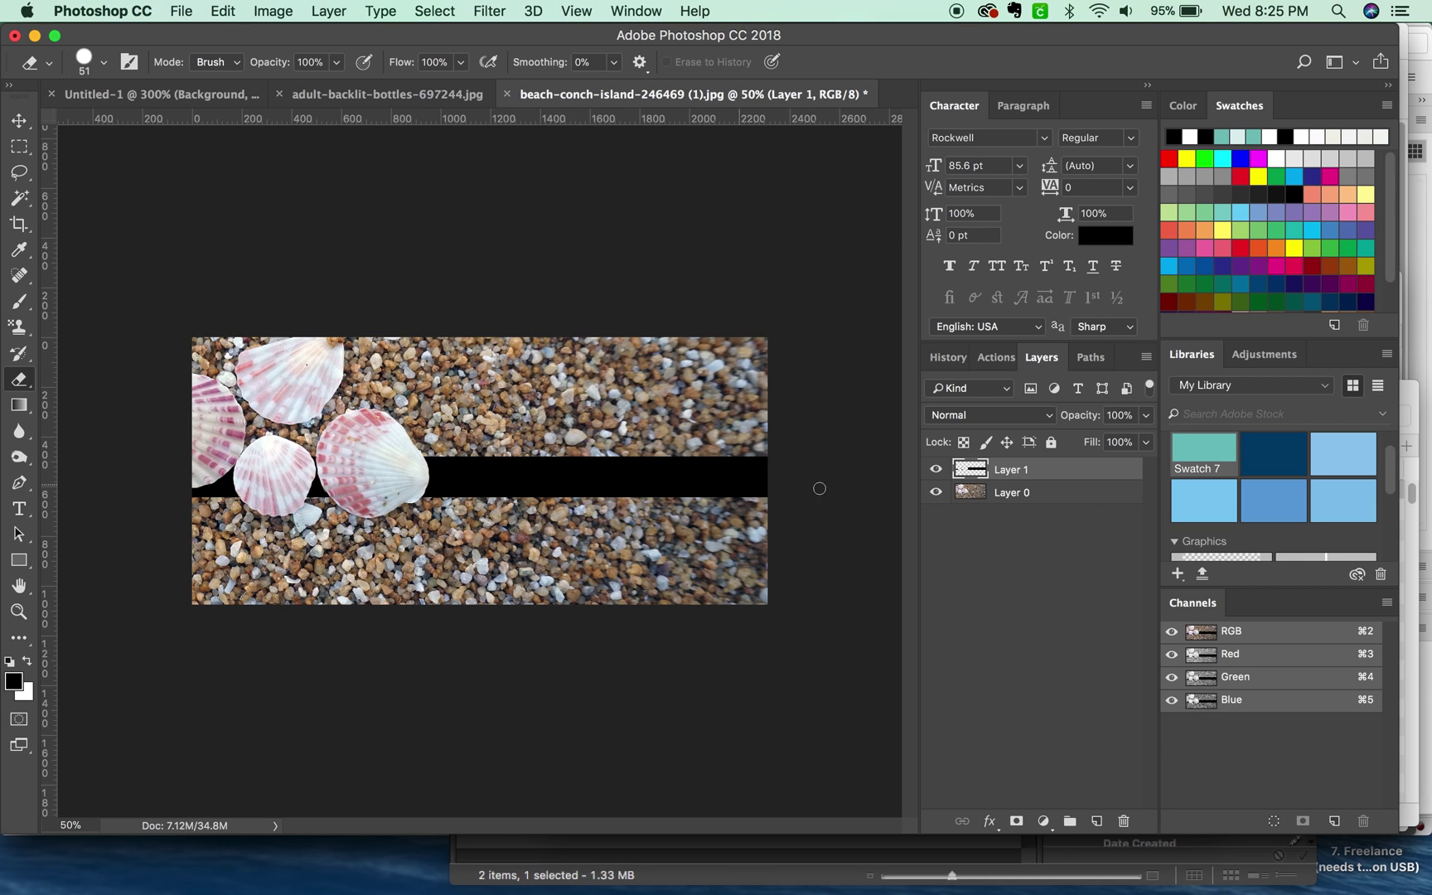
Set Layer 1's opacity to 50% and hide the layer.
left_click(1119, 416)
type("50")
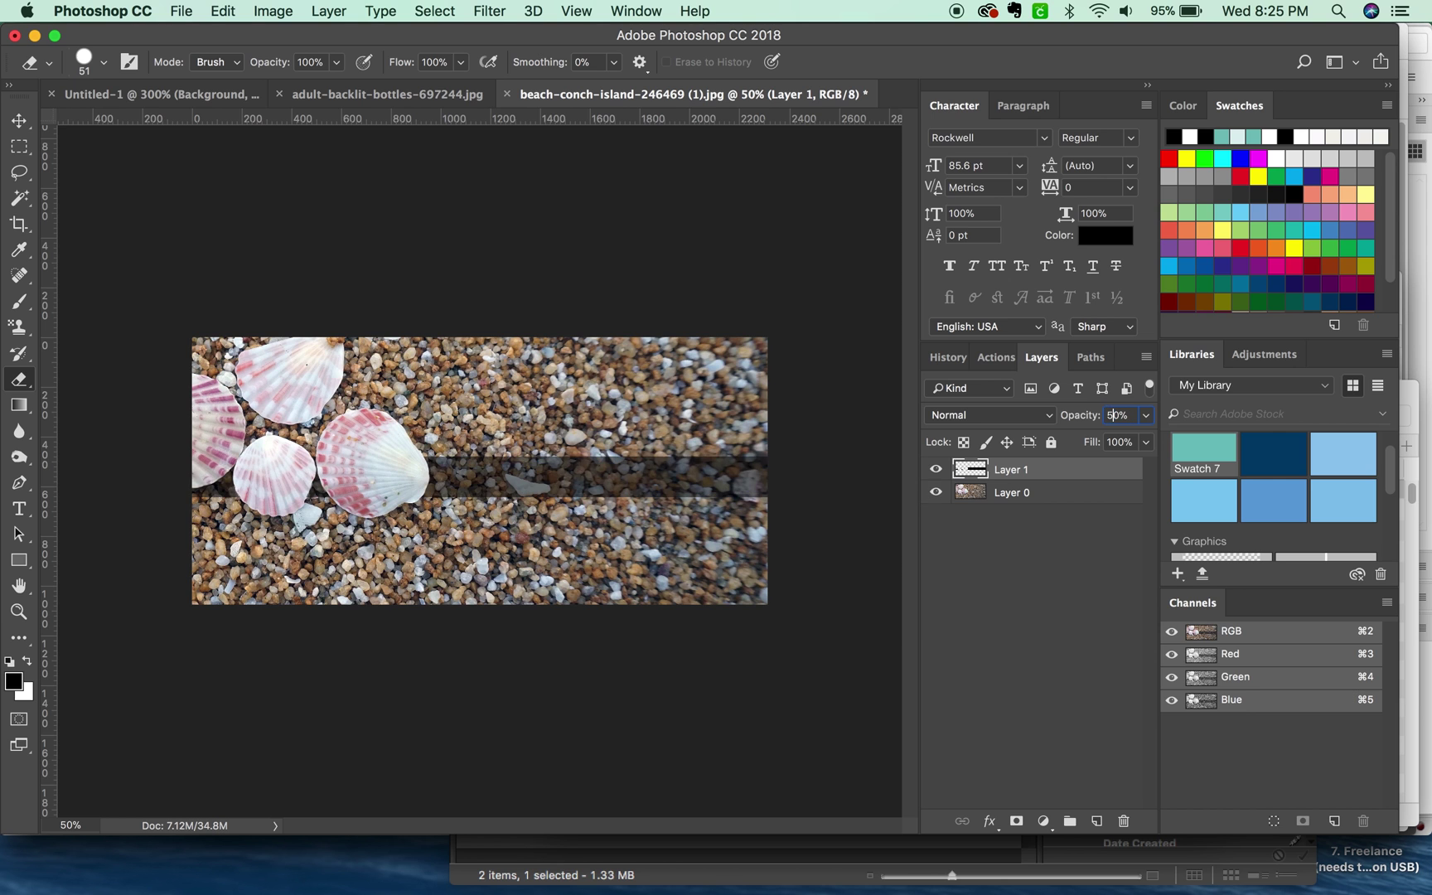
left_click_drag(694, 460, 757, 426)
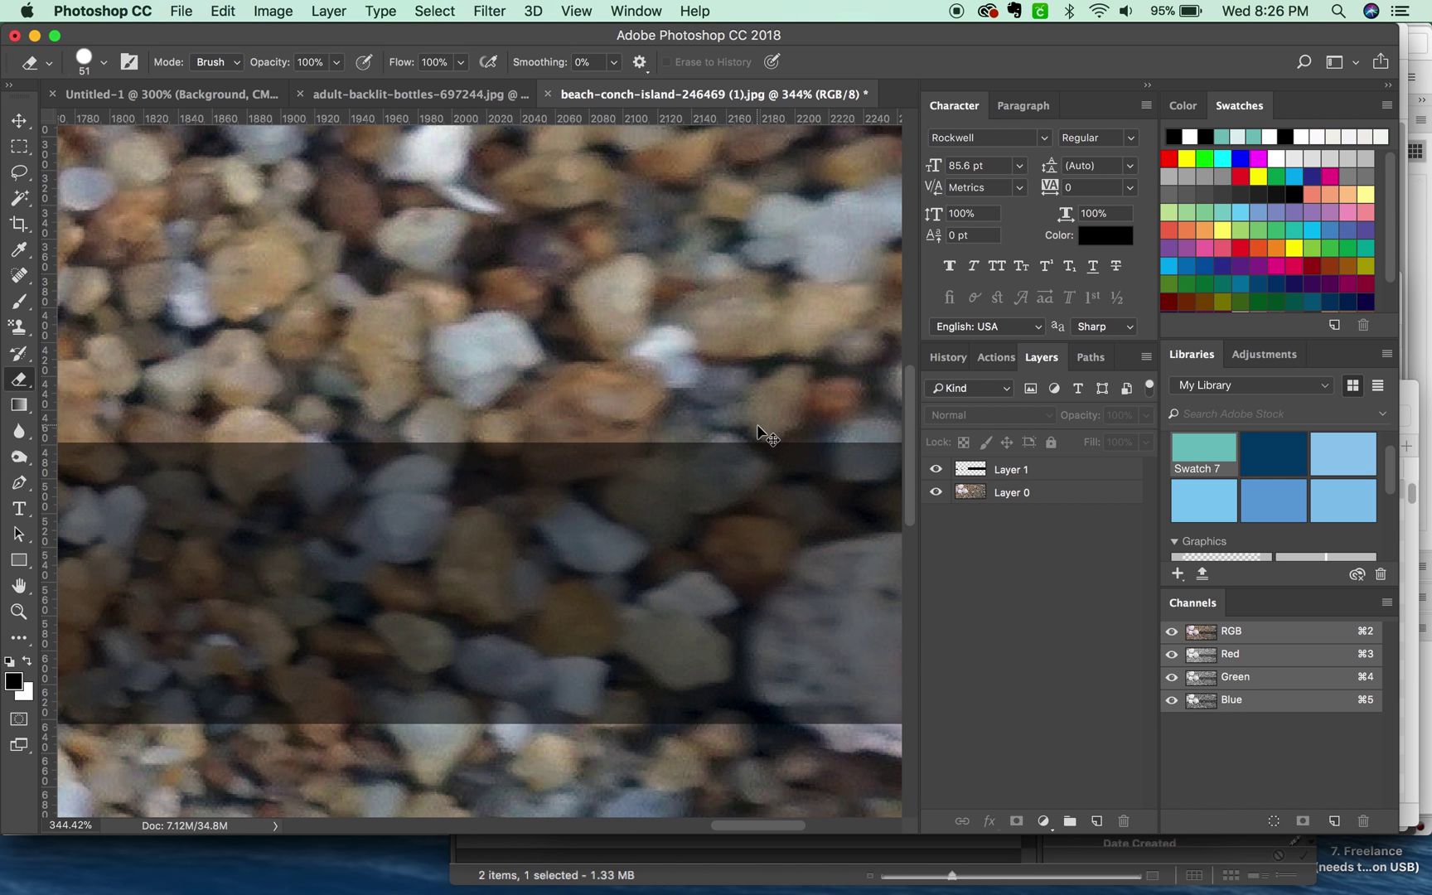
key("super+minus")
key("super+minus")
key("super+minus")
key("super+minus")
key("t")
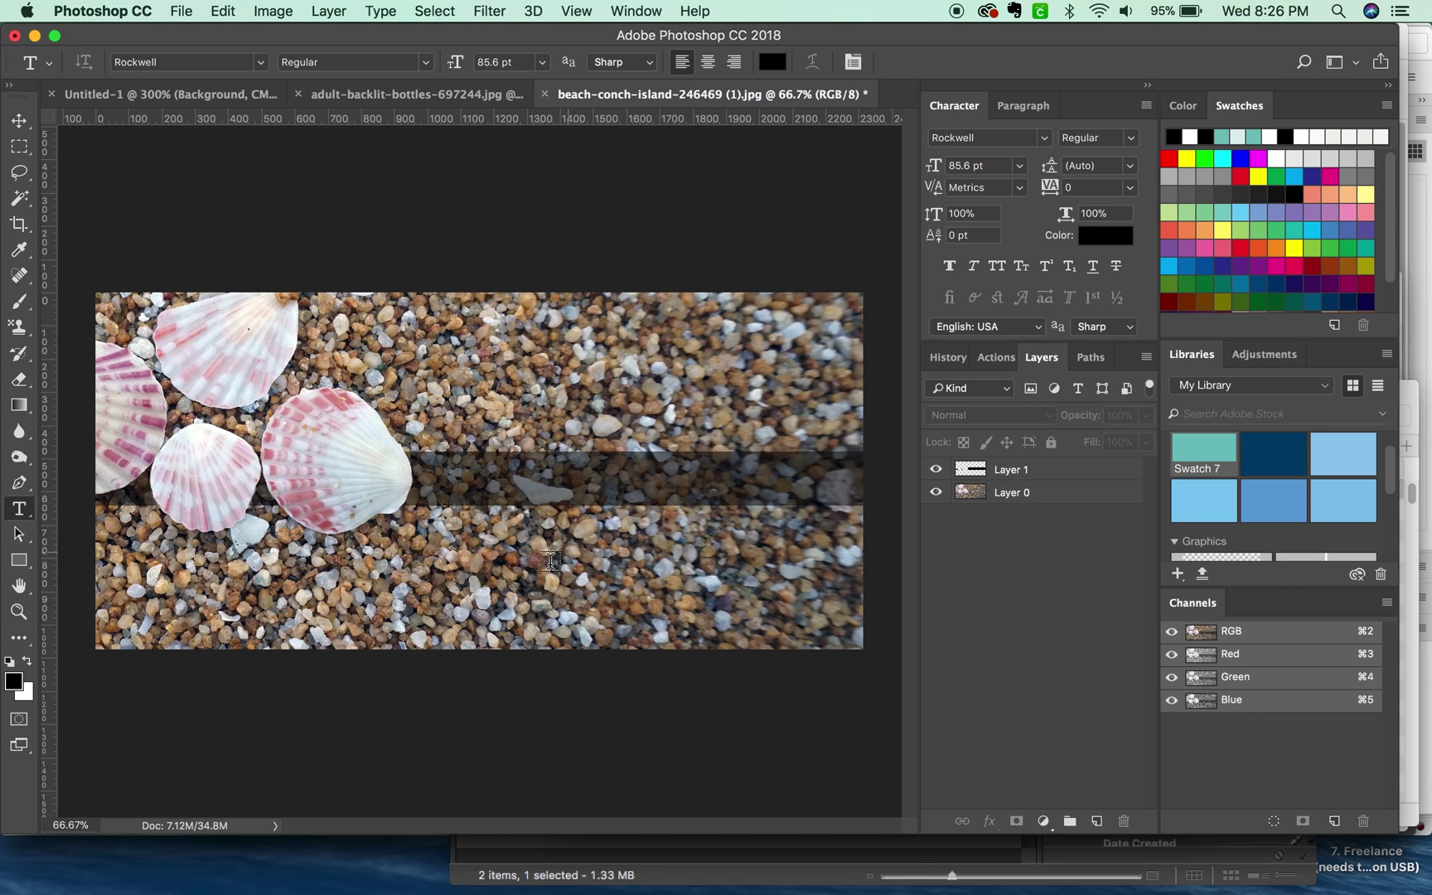
left_click(936, 469)
On Layer 0, paint the large shell in Quick Mask with a 162 px brush and copy it to Layer 2.
left_click(1012, 496)
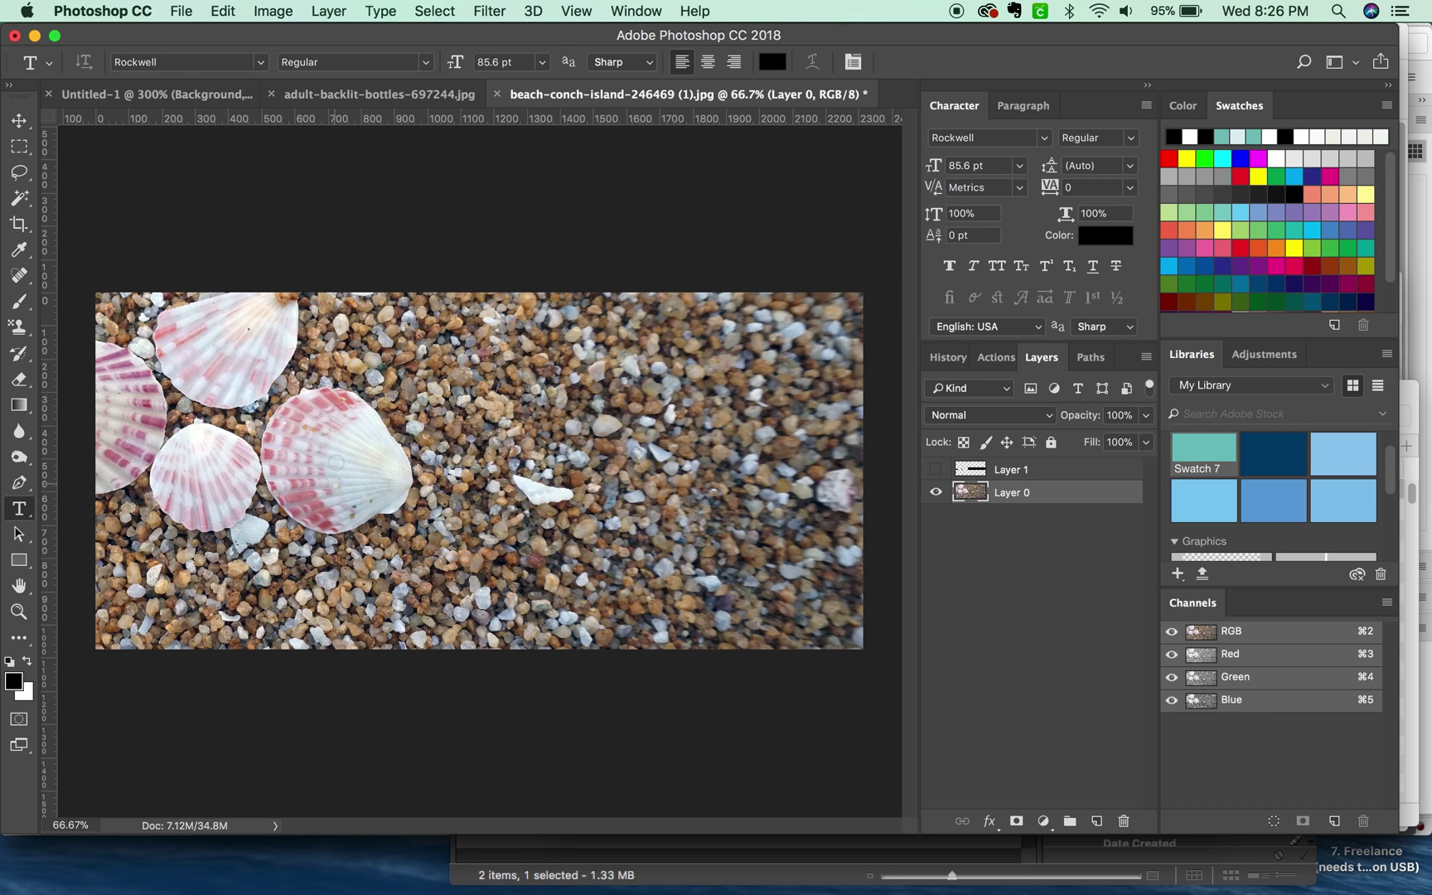
key("b")
mouse_move(337, 435)
left_mouse_down()
mouse_move(319, 470)
mouse_move(336, 426)
mouse_move(341, 439)
mouse_move(294, 450)
mouse_move(286, 434)
mouse_move(285, 476)
mouse_move(341, 513)
mouse_move(387, 489)
mouse_move(392, 458)
mouse_move(377, 464)
mouse_move(346, 412)
mouse_move(290, 428)
left_mouse_up()
key("q")
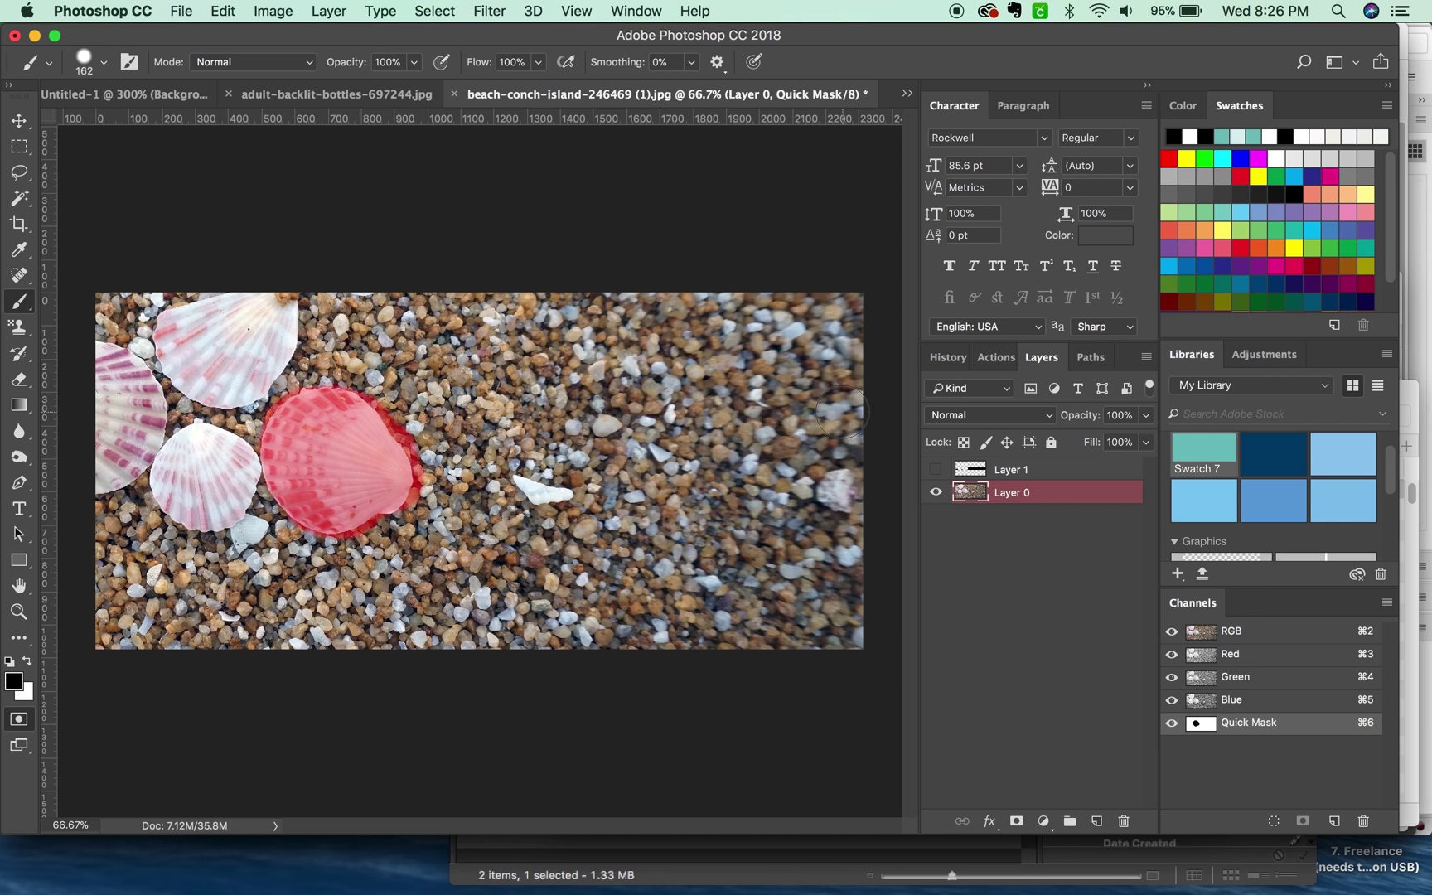
key("q")
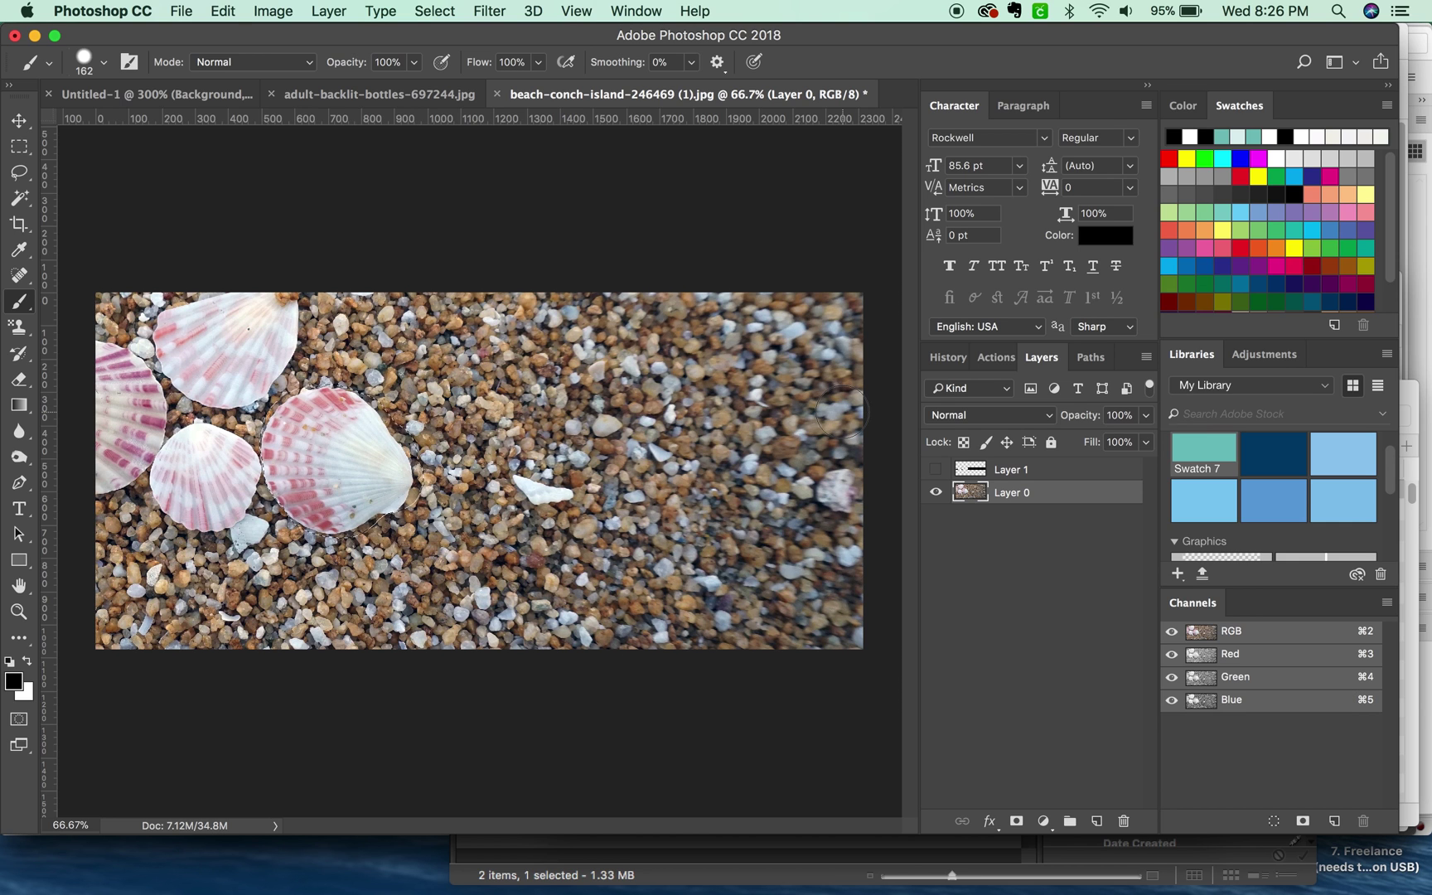
key("super+j")
Move the shell copy up and right and rotate it about 32°.
key("v")
mouse_move(394, 474)
left_mouse_down()
mouse_move(575, 393)
mouse_move(555, 401)
left_mouse_up()
key("e")
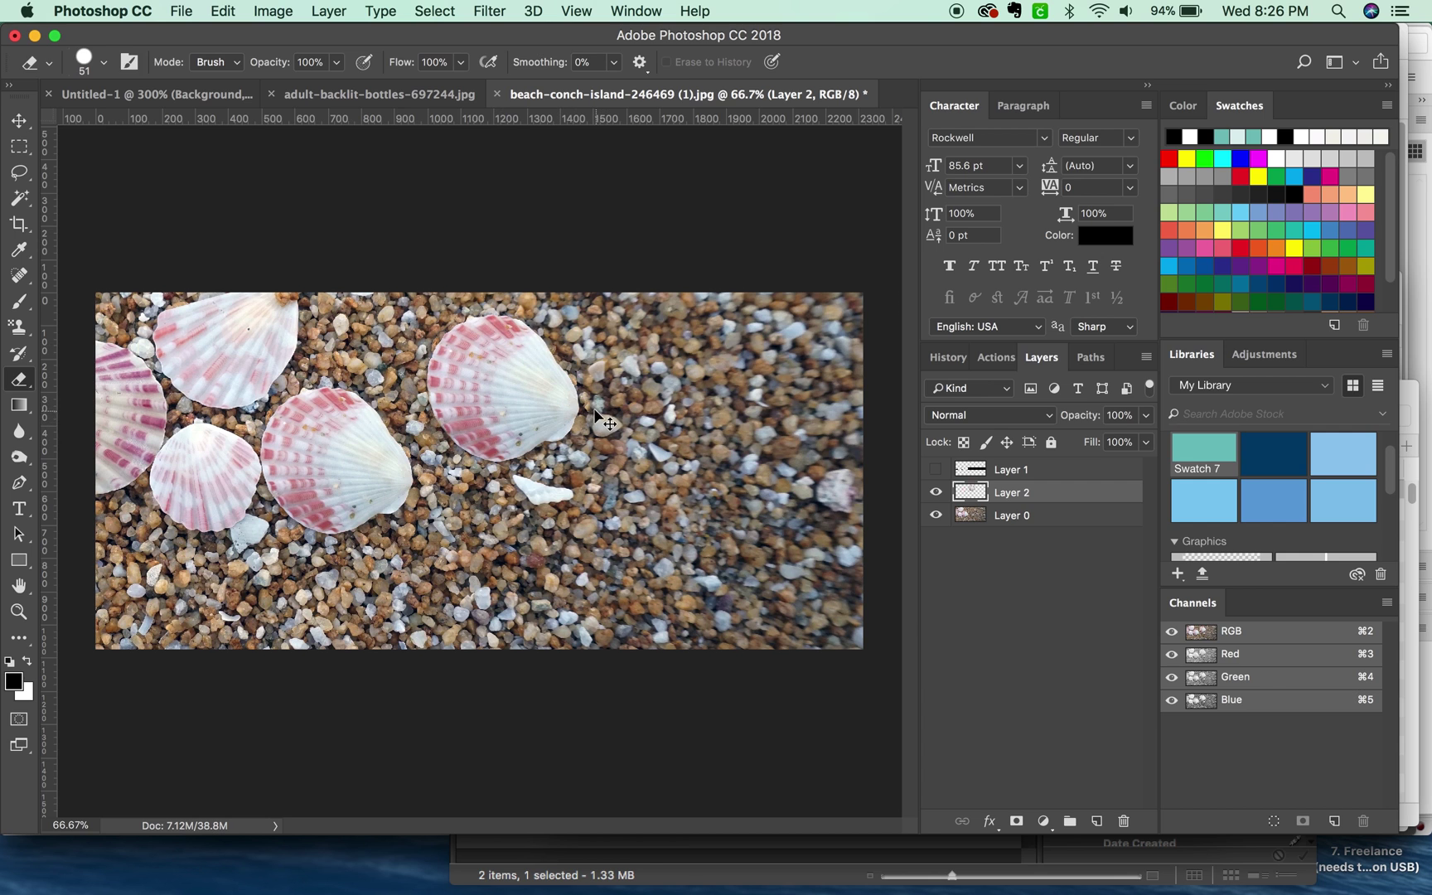
key("super+t")
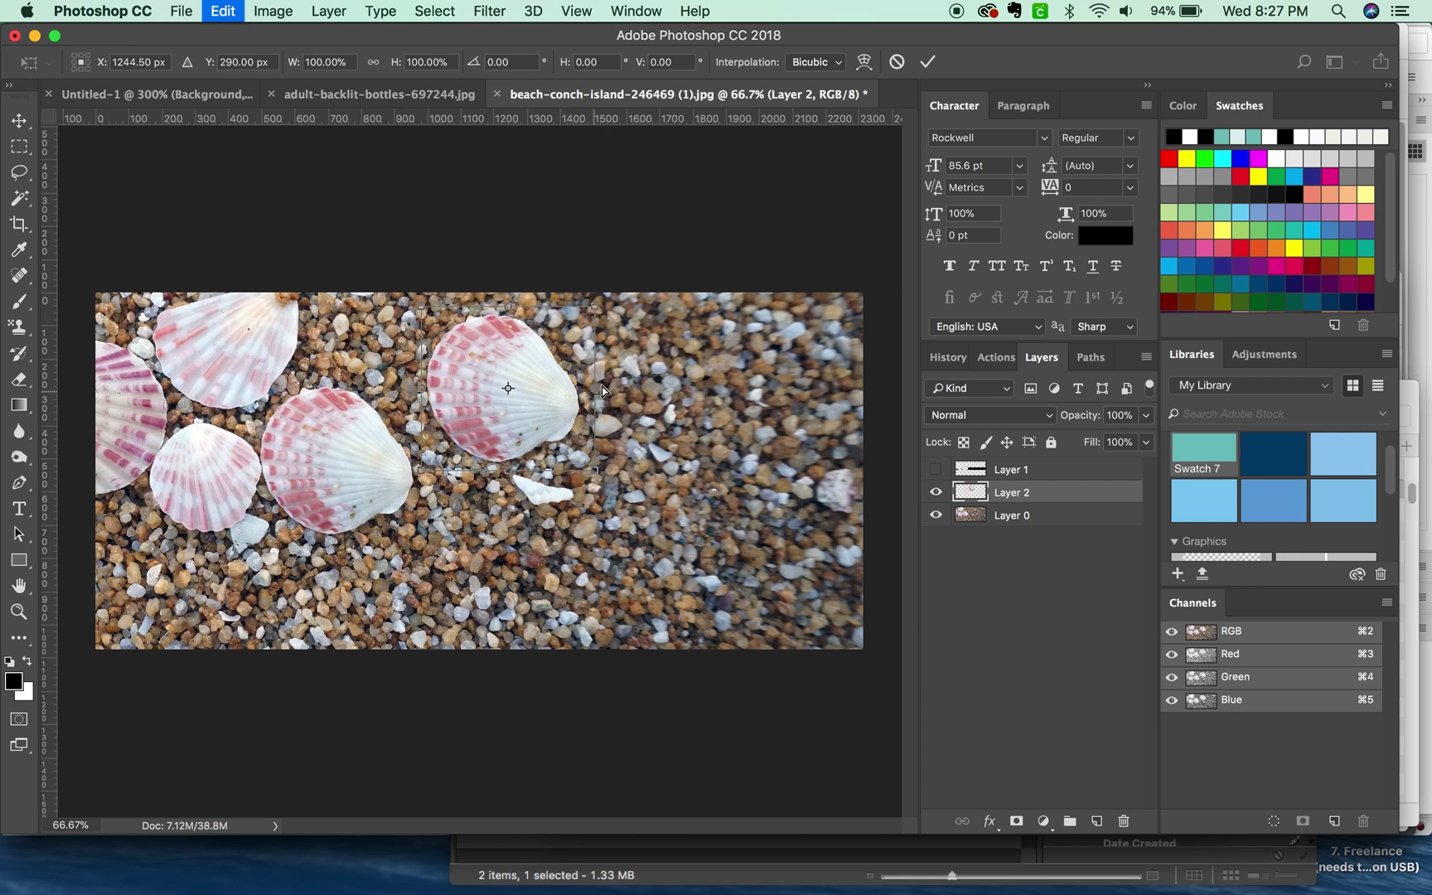
mouse_move(637, 331)
left_mouse_down()
mouse_move(662, 404)
mouse_move(634, 455)
mouse_move(584, 496)
left_mouse_up()
key("Return")
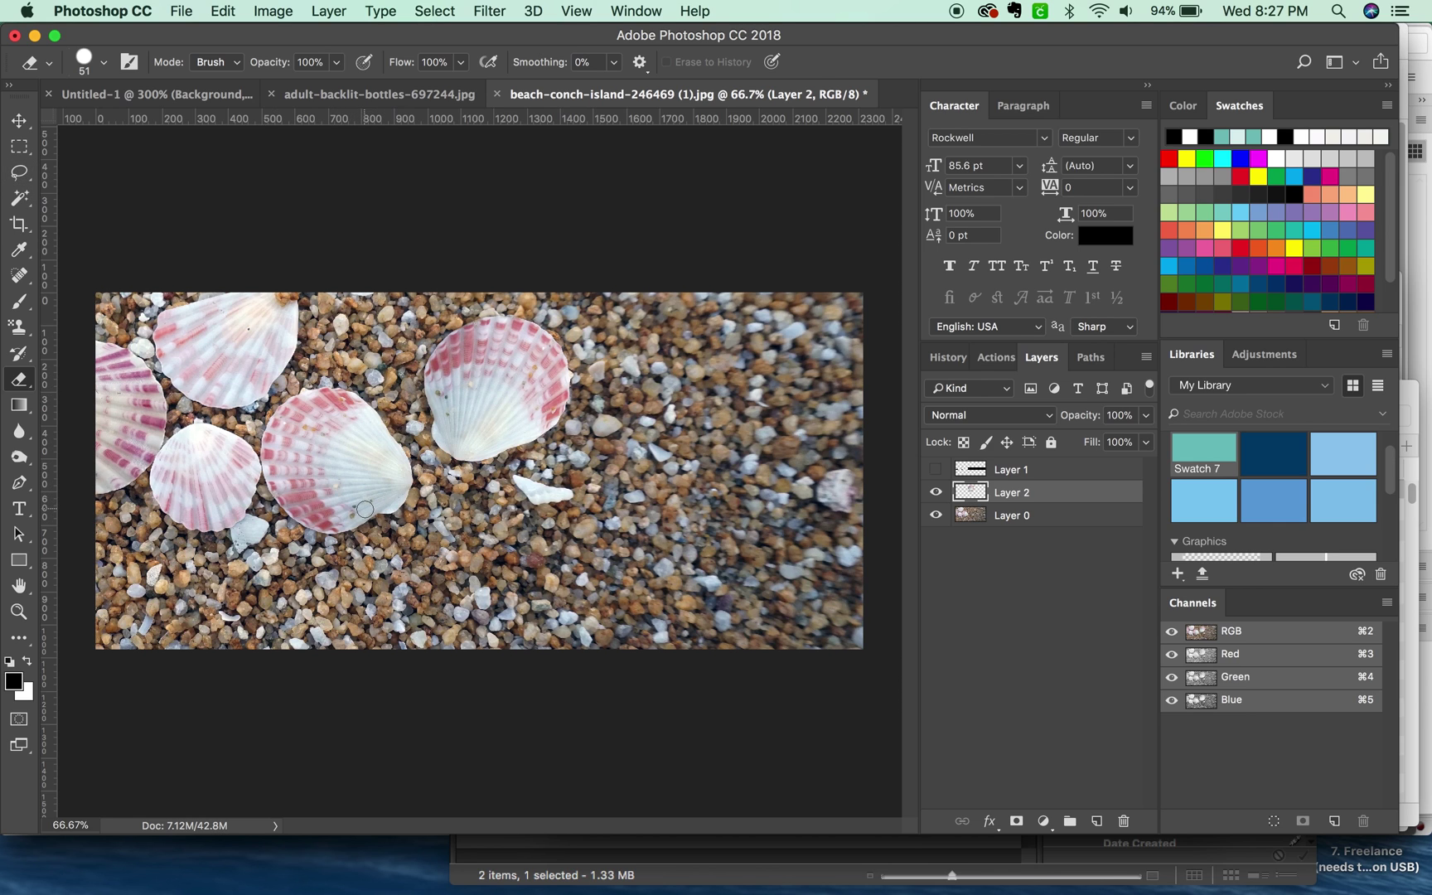
key("q")
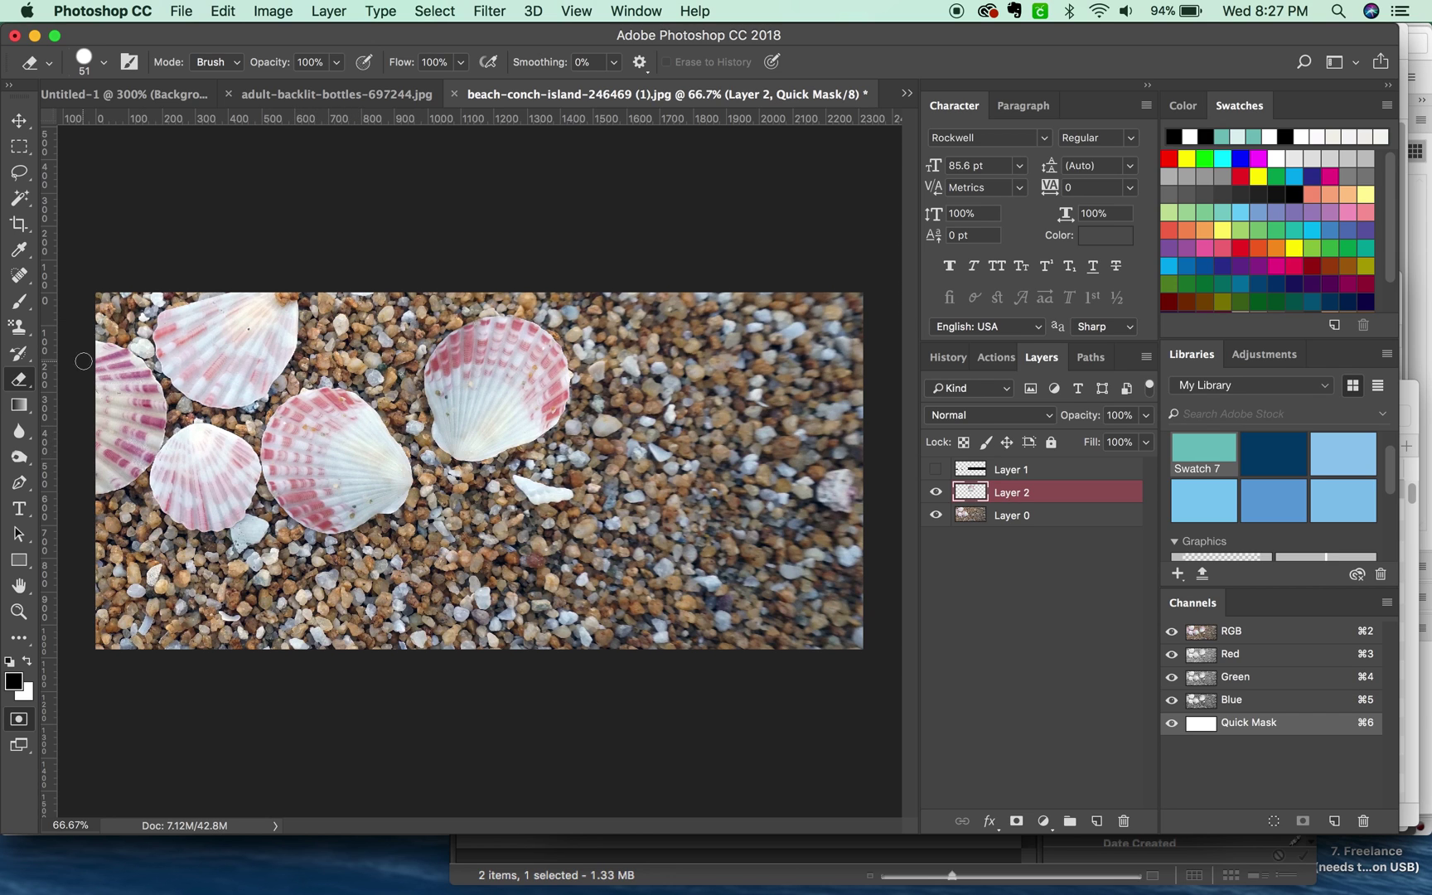
key("b")
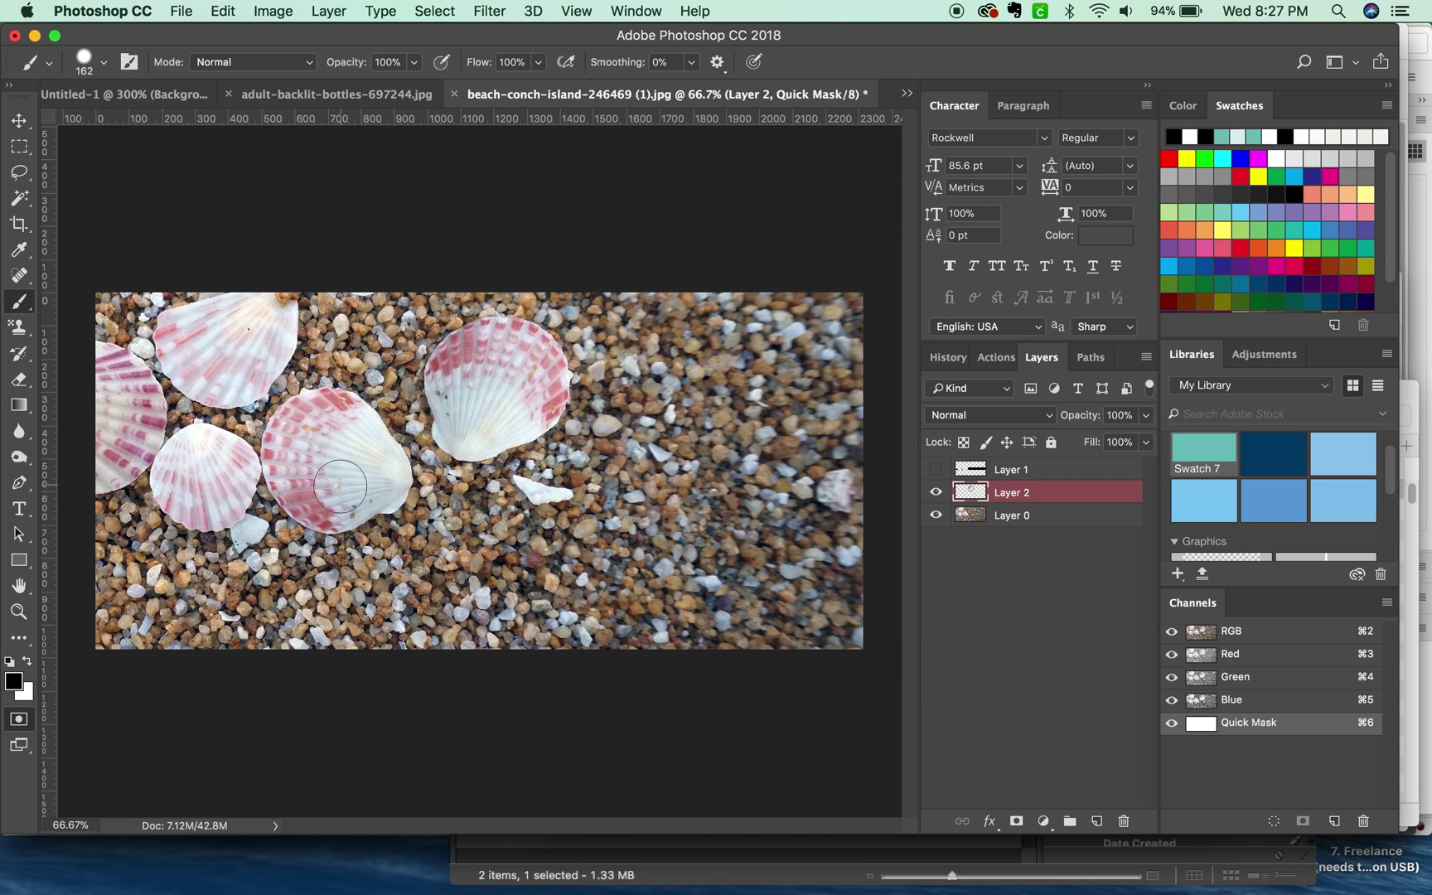
Switch to the adult-backlit-bottles sunset photo, add Layer 1 and fill it with black.
left_click(320, 95)
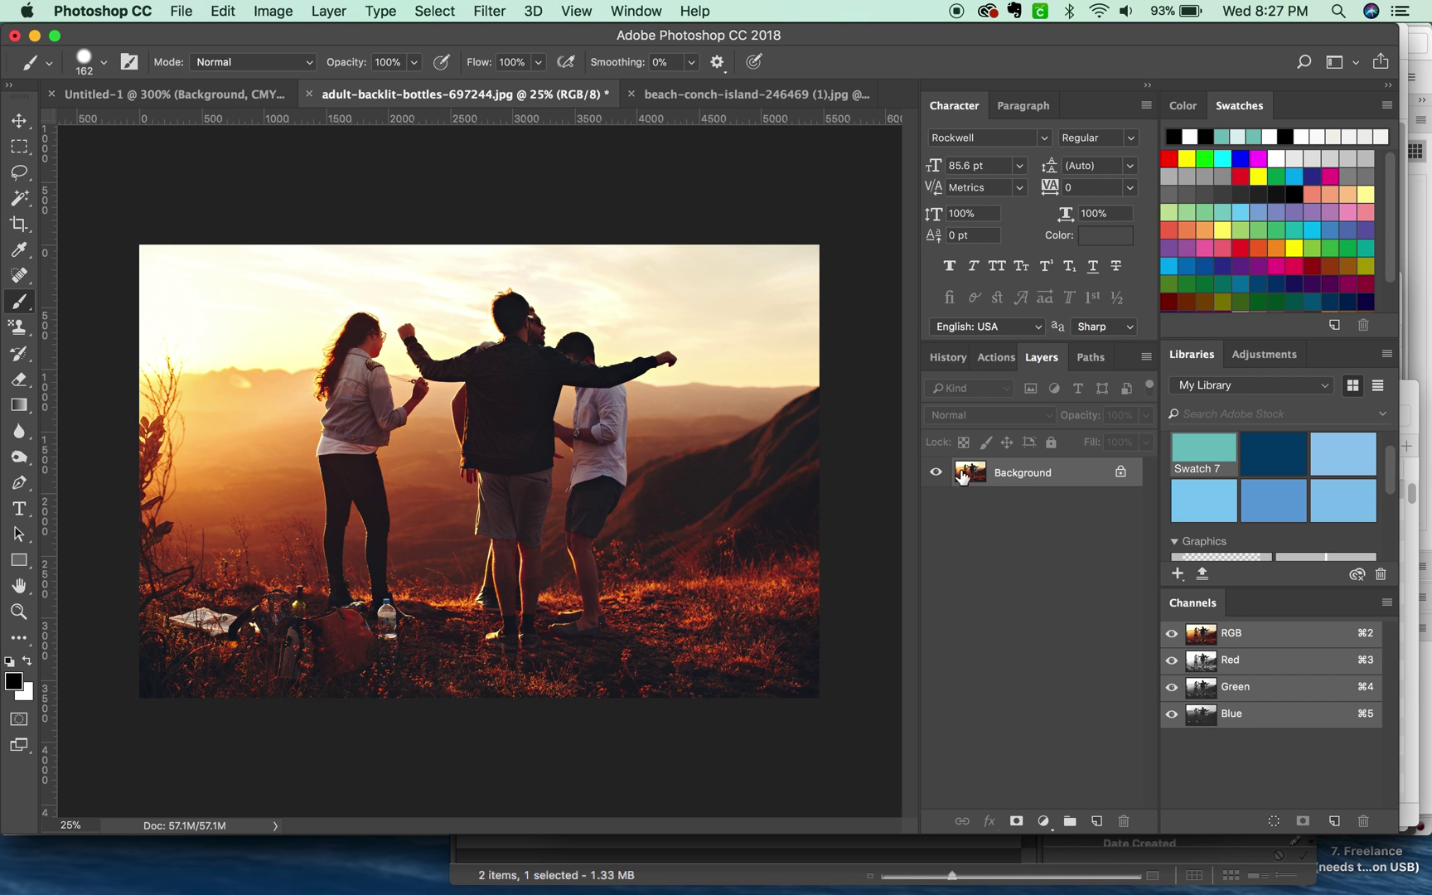
left_click(1098, 821)
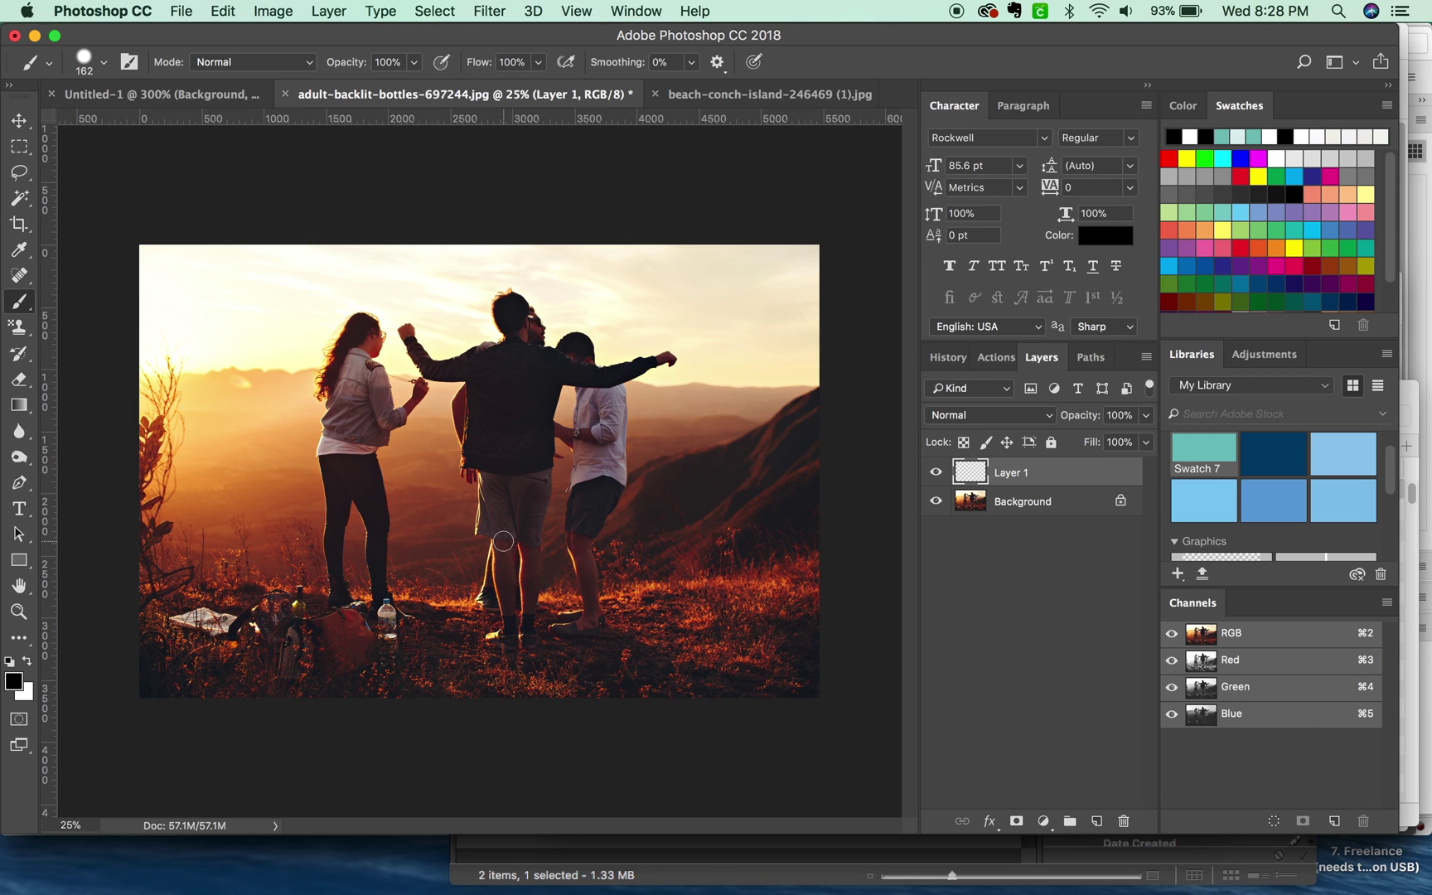
key("alt+BackSpace")
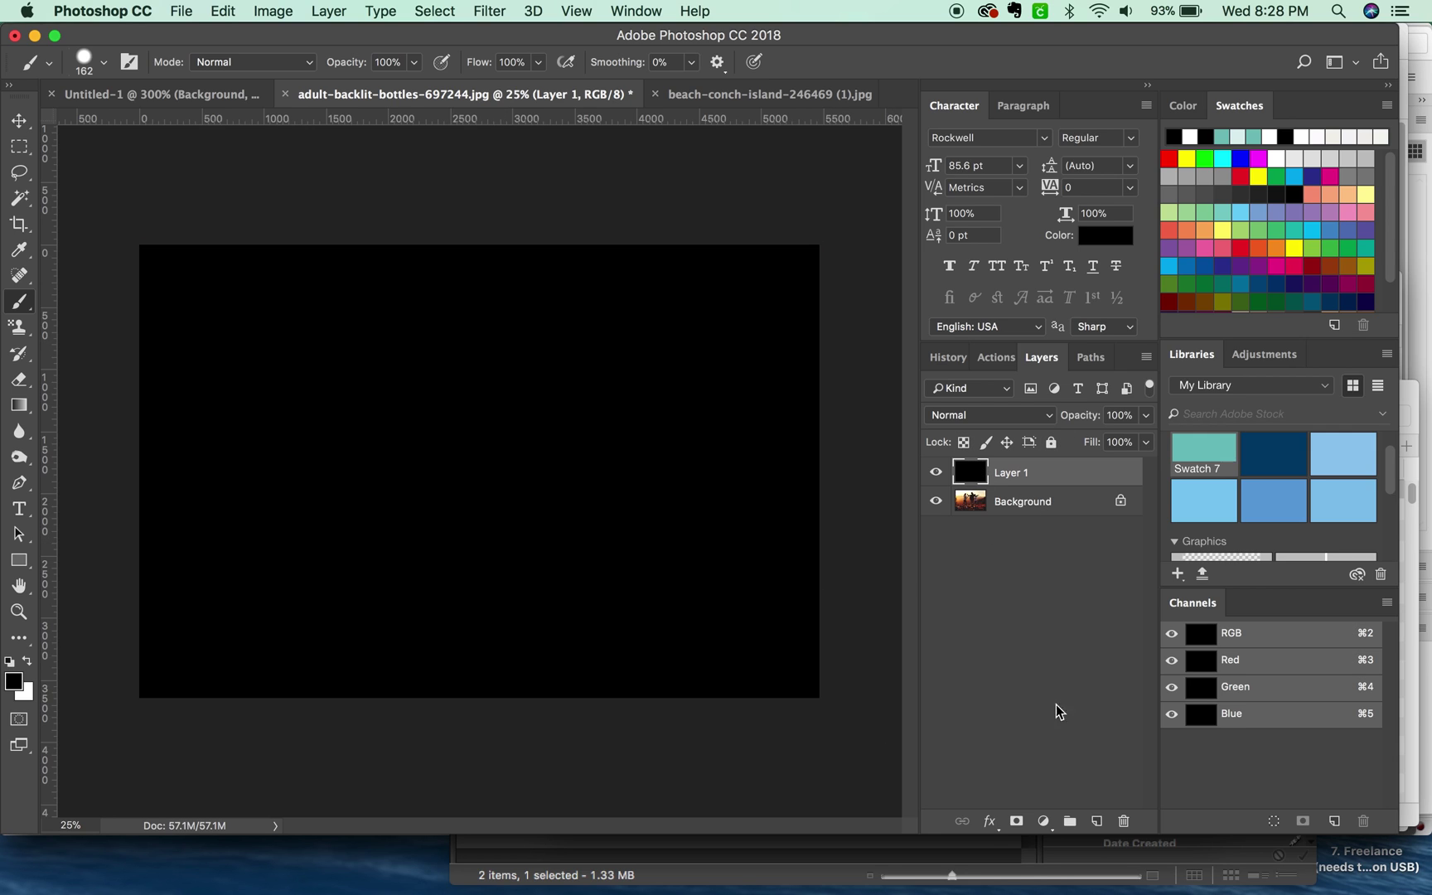
Fade Layer 1's black with a top-to-bottom gradient mask and draw a text box near the bottom.
left_click(1017, 821)
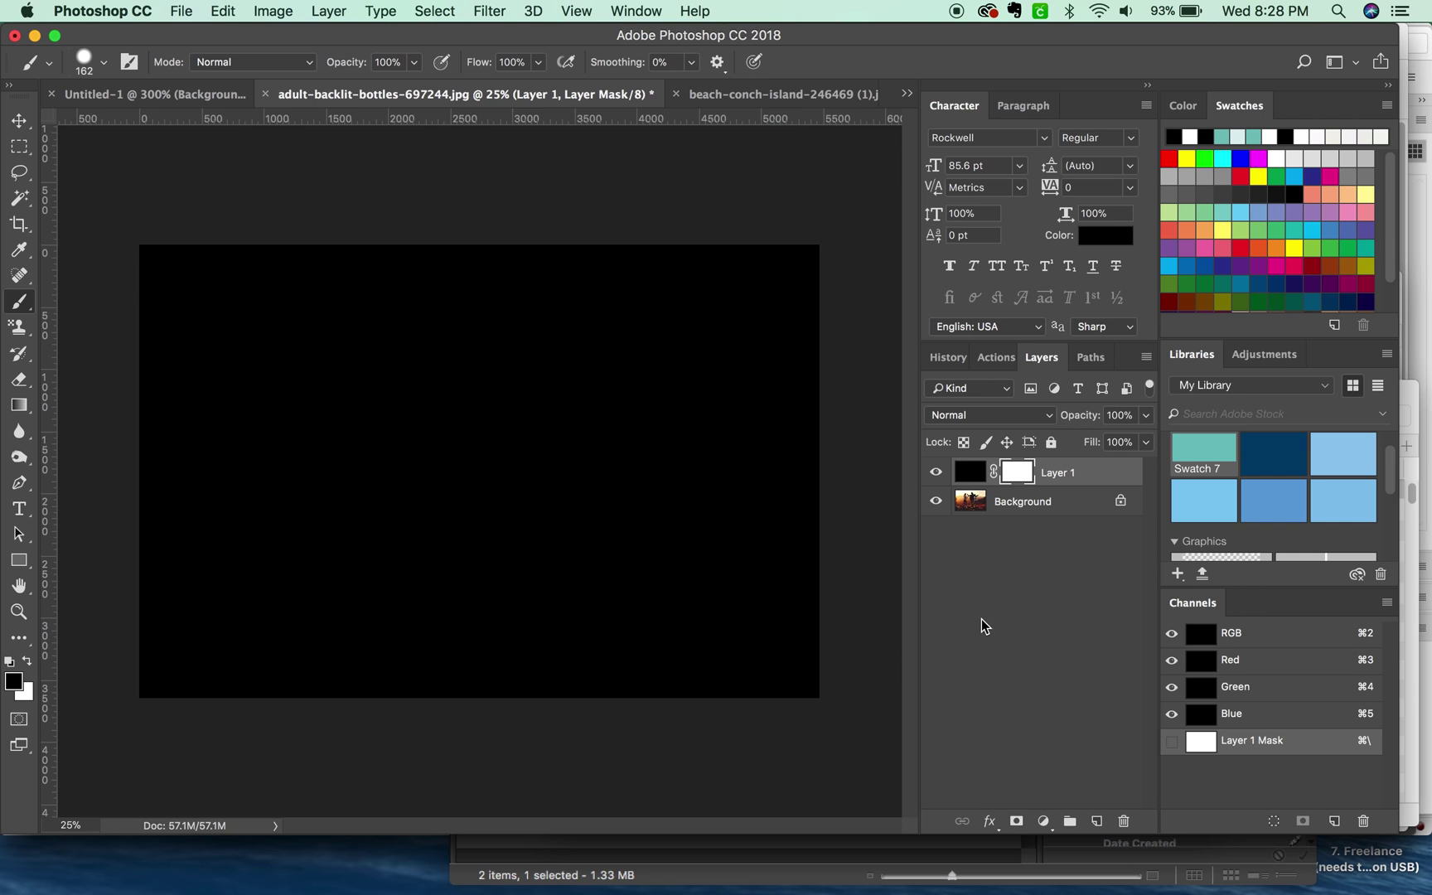
left_click(20, 408)
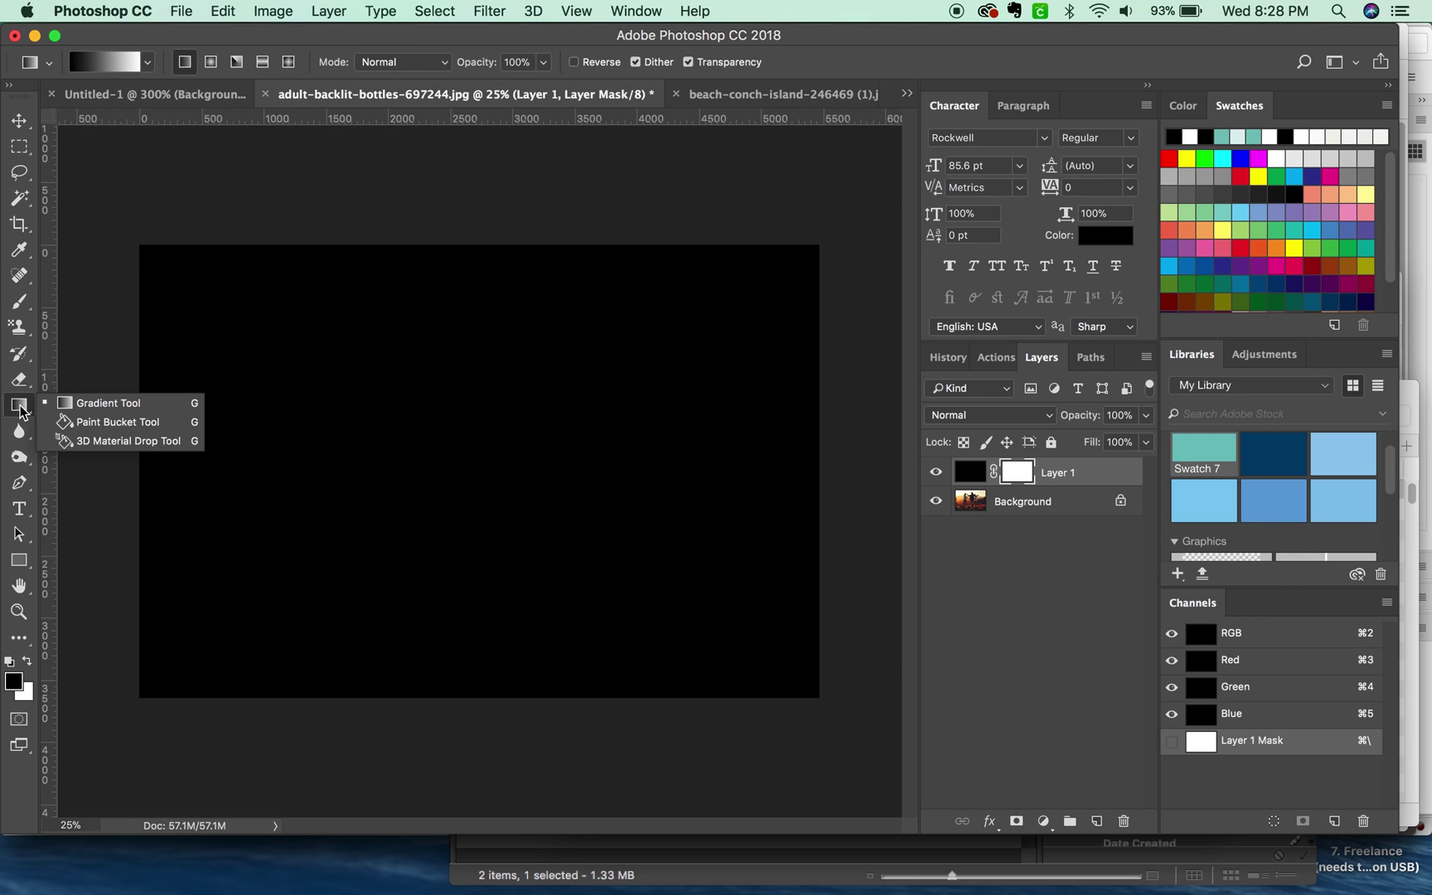
left_click(85, 411)
left_click_drag(486, 278, 498, 683)
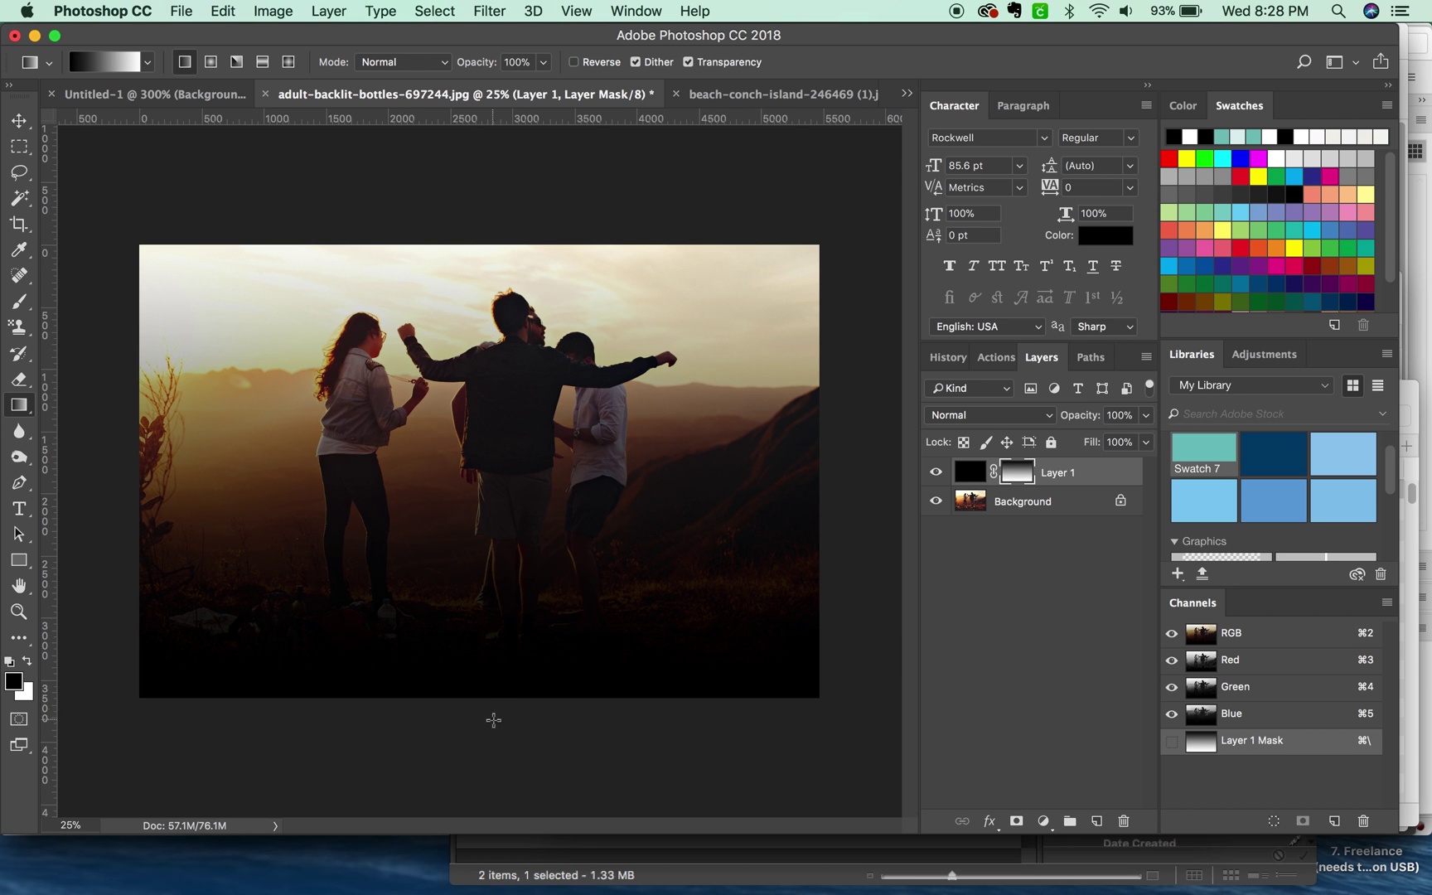
key("t")
left_click_drag(191, 549, 788, 665)
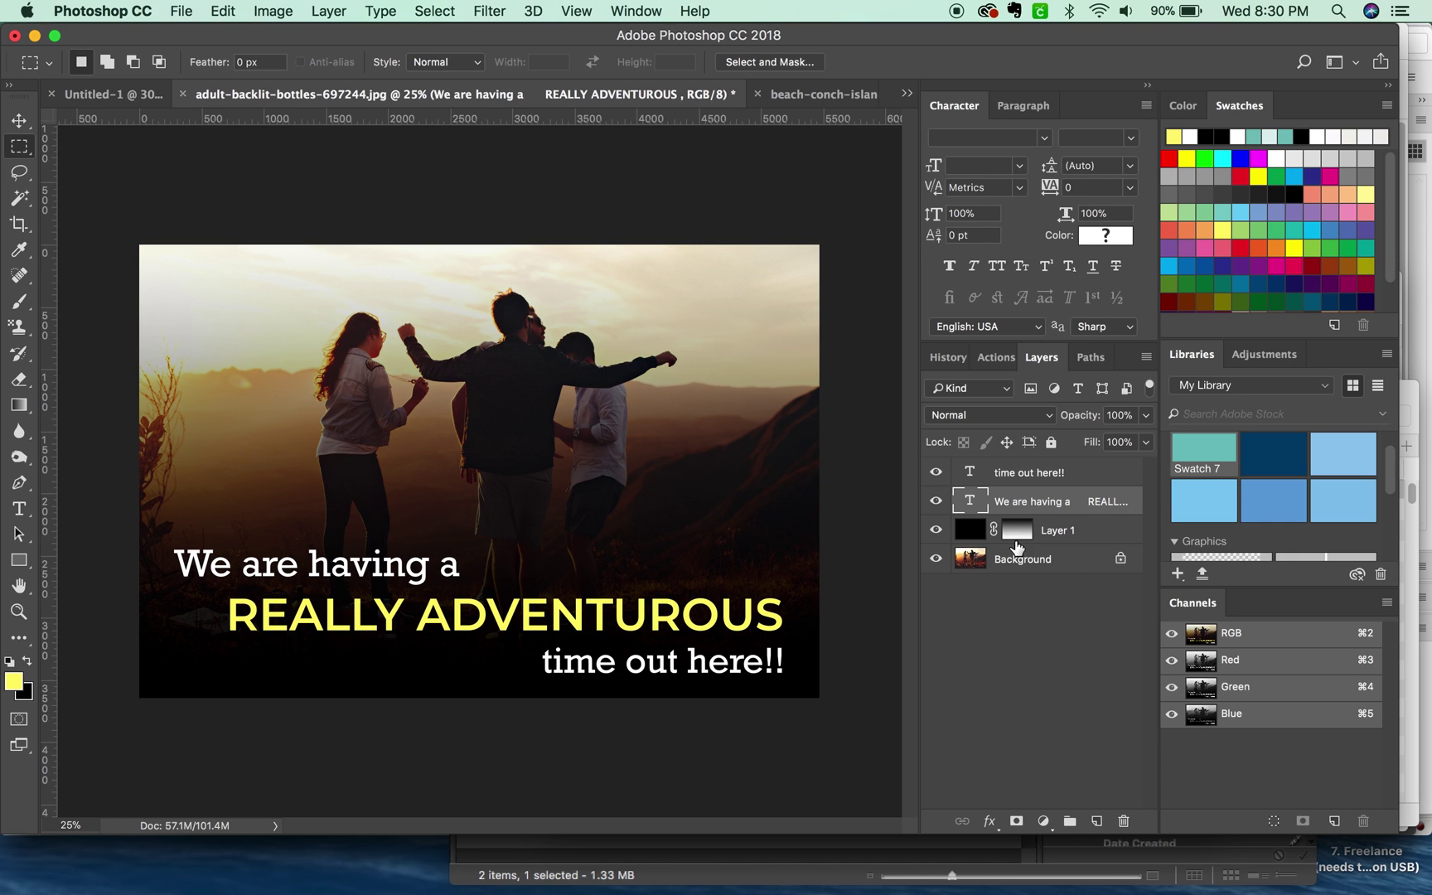
Set Layer 1's black overlay to the Multiply blend mode at 80% opacity.
left_click(1076, 537)
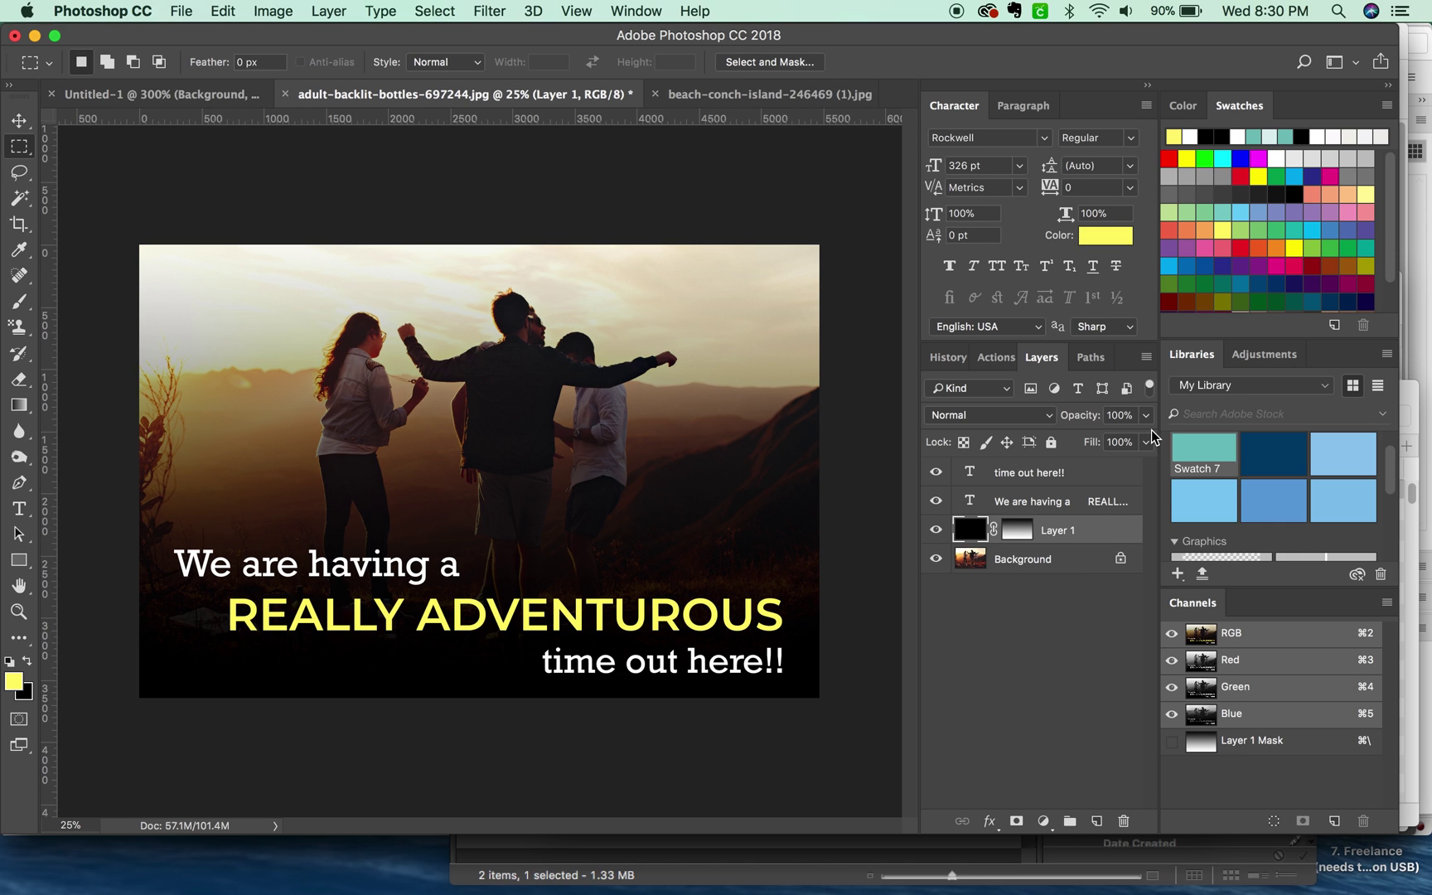
key("v")
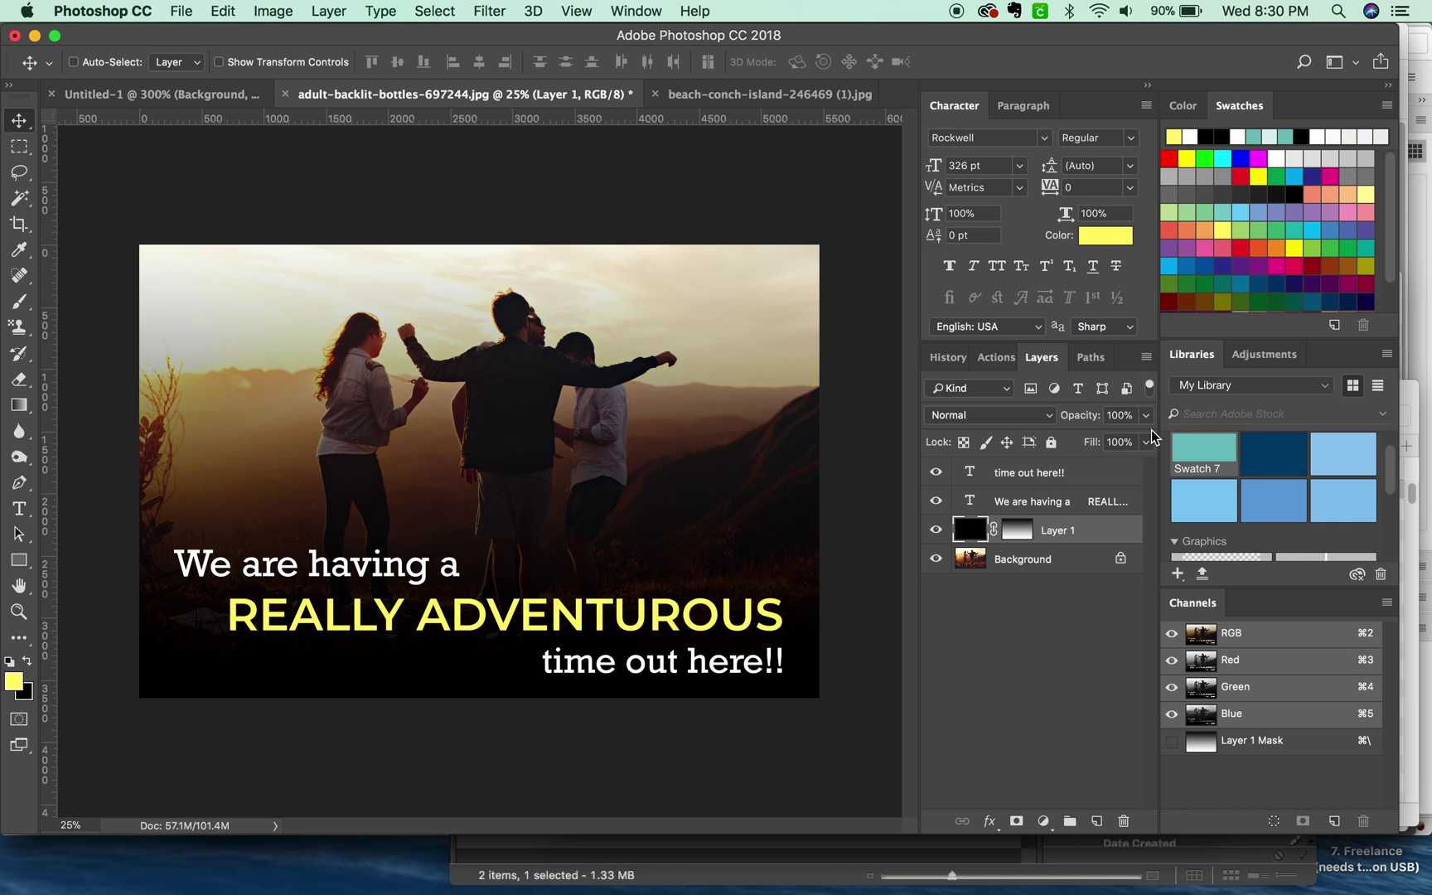
key("7")
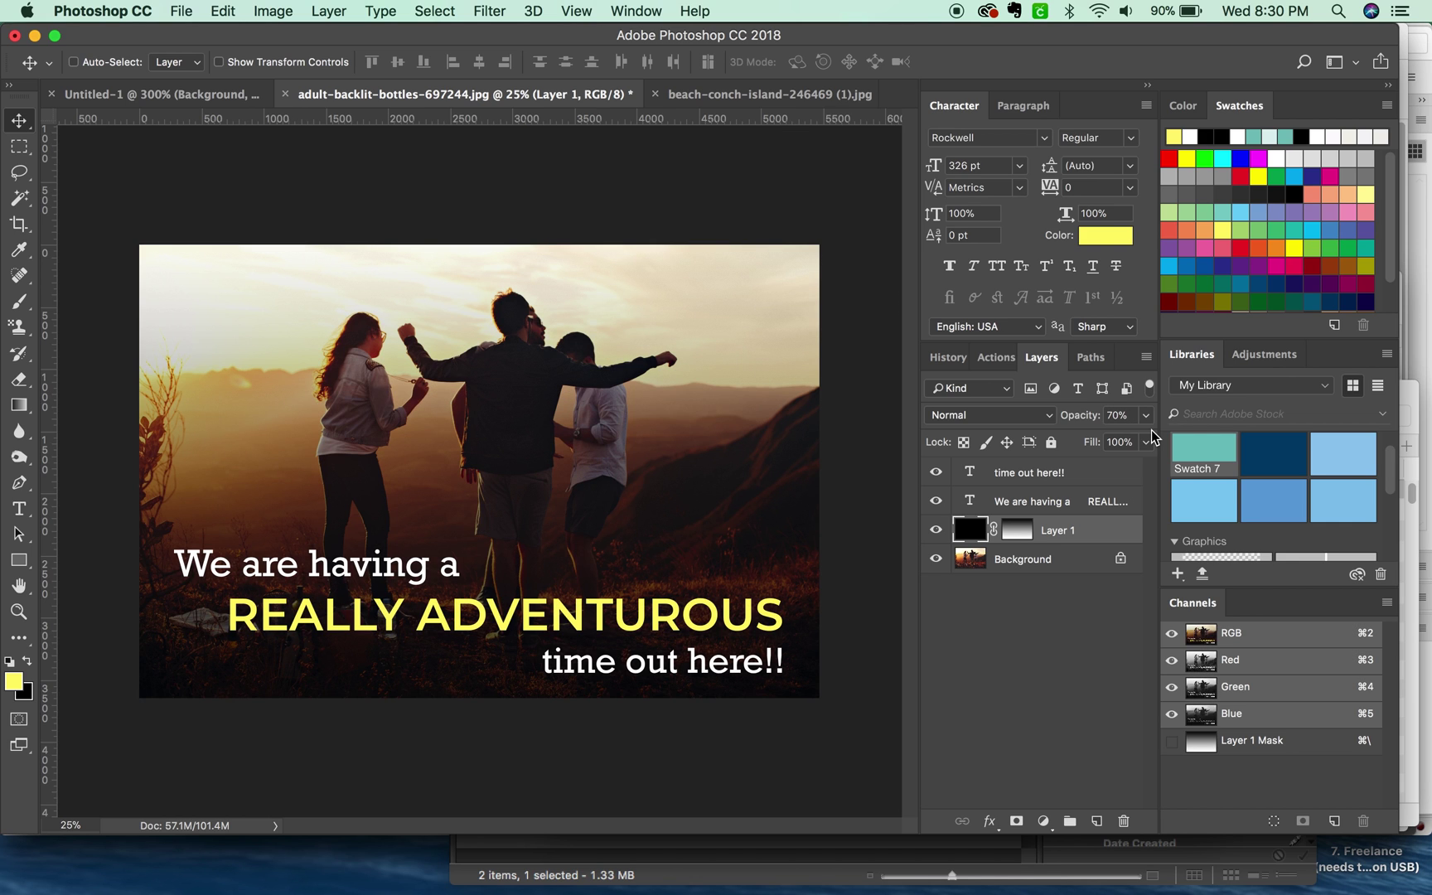
key("alt+shift+m")
key("8")
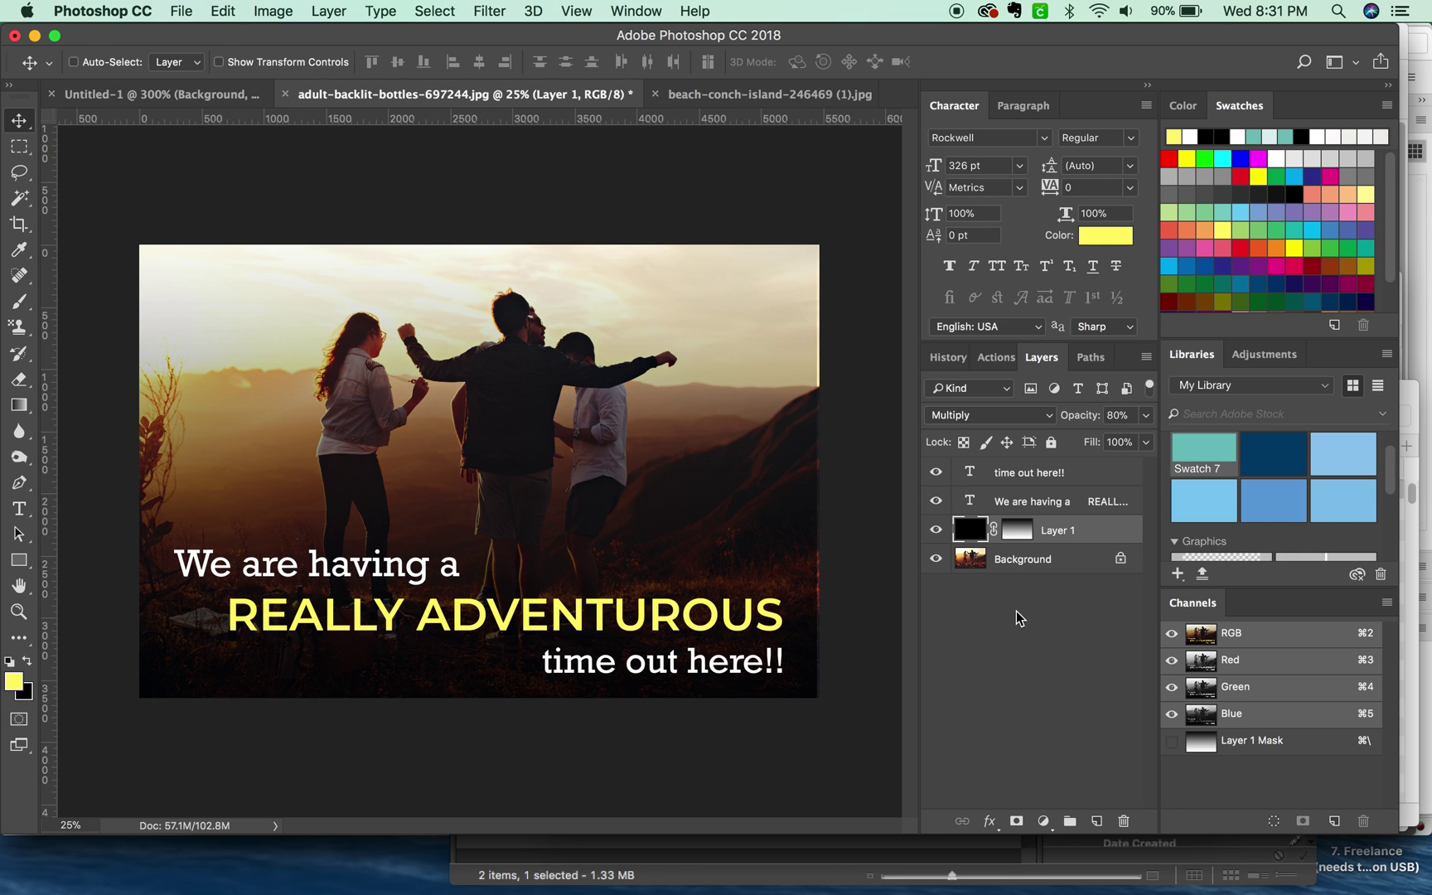
key("b")
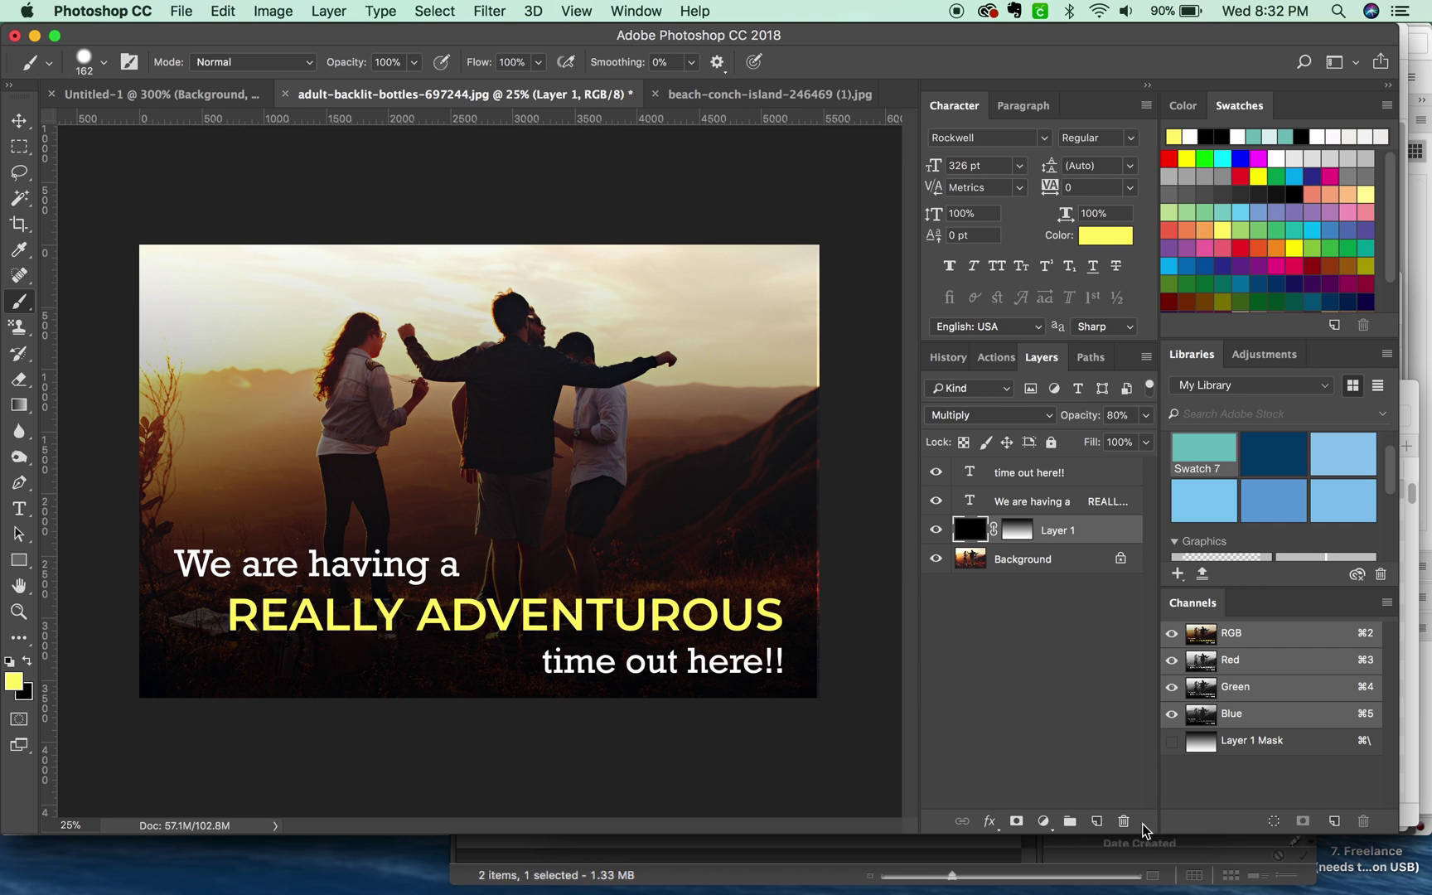
Add Layer 2 and paint yellow diagonal scribbles across the men's torsos.
left_click(1096, 821)
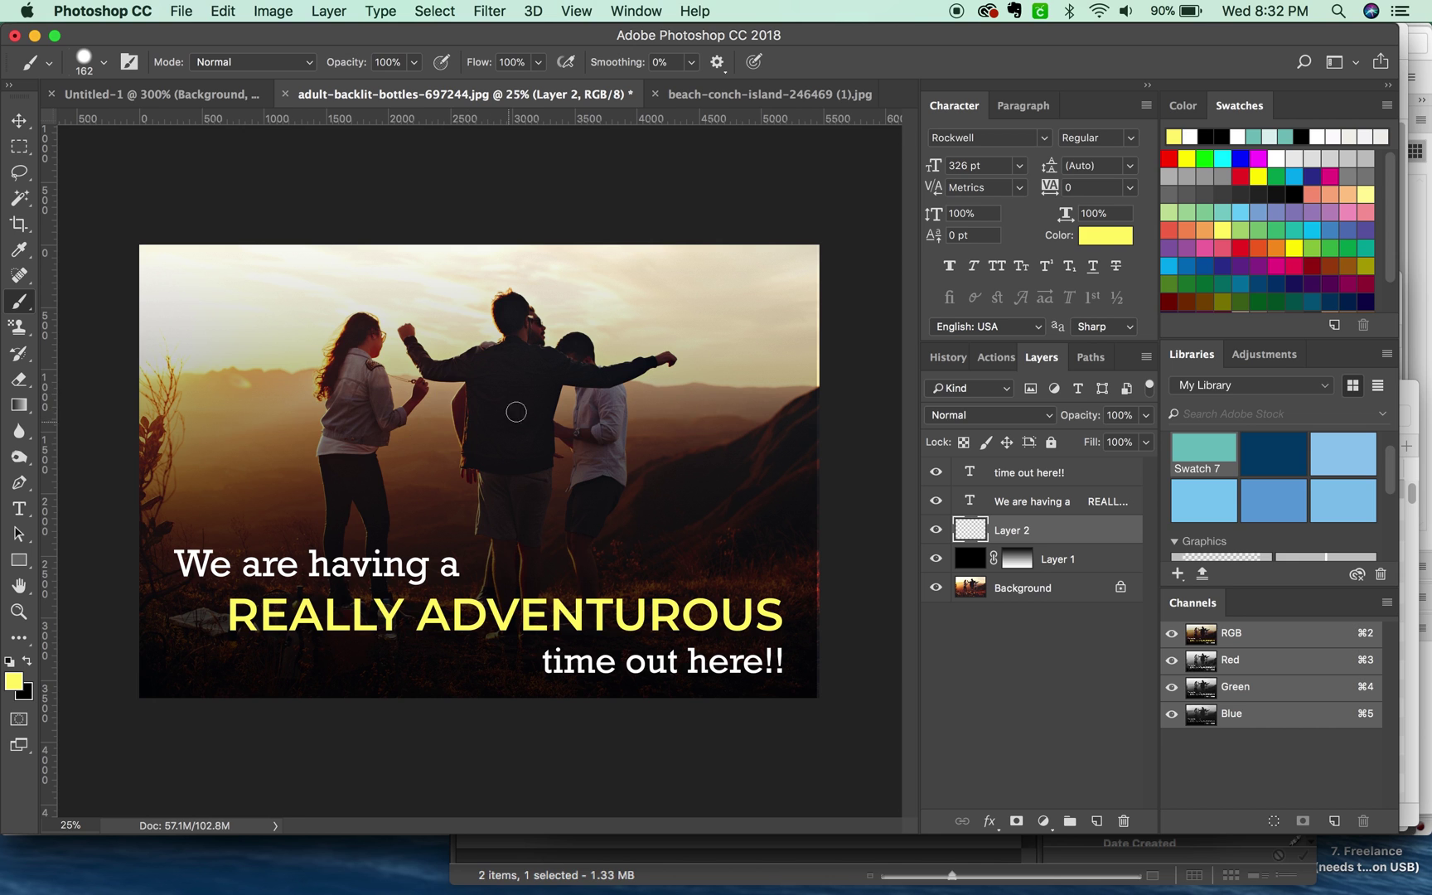
mouse_move(552, 421)
left_mouse_down()
mouse_move(497, 474)
mouse_move(676, 396)
mouse_move(702, 465)
mouse_move(580, 539)
mouse_move(779, 518)
mouse_move(808, 549)
left_mouse_up()
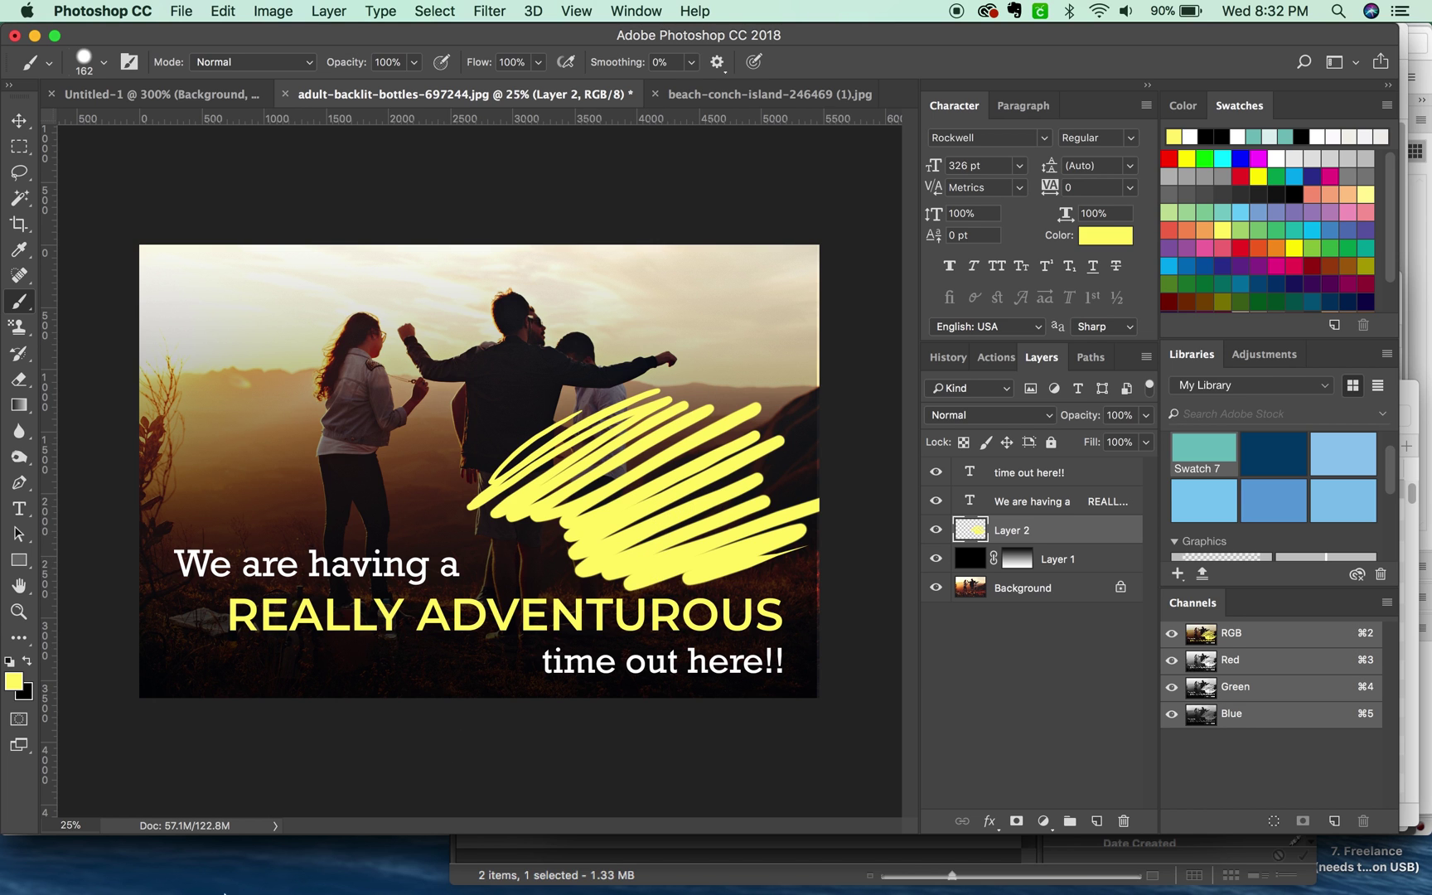
In Illustrator, choose the Star Tool and draw stars on the artboard.
left_click(208, 862)
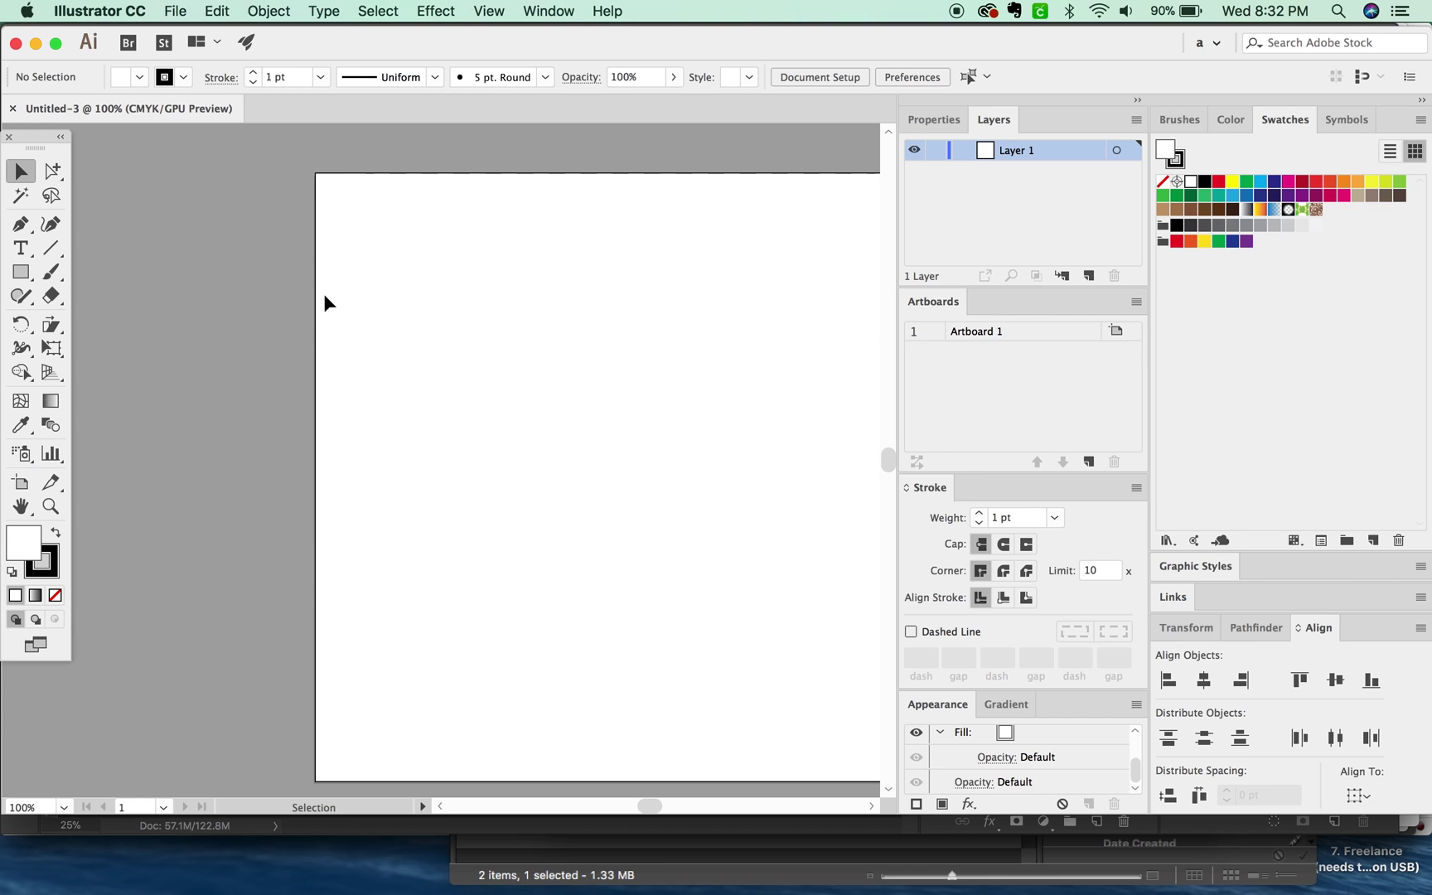
left_click(22, 274)
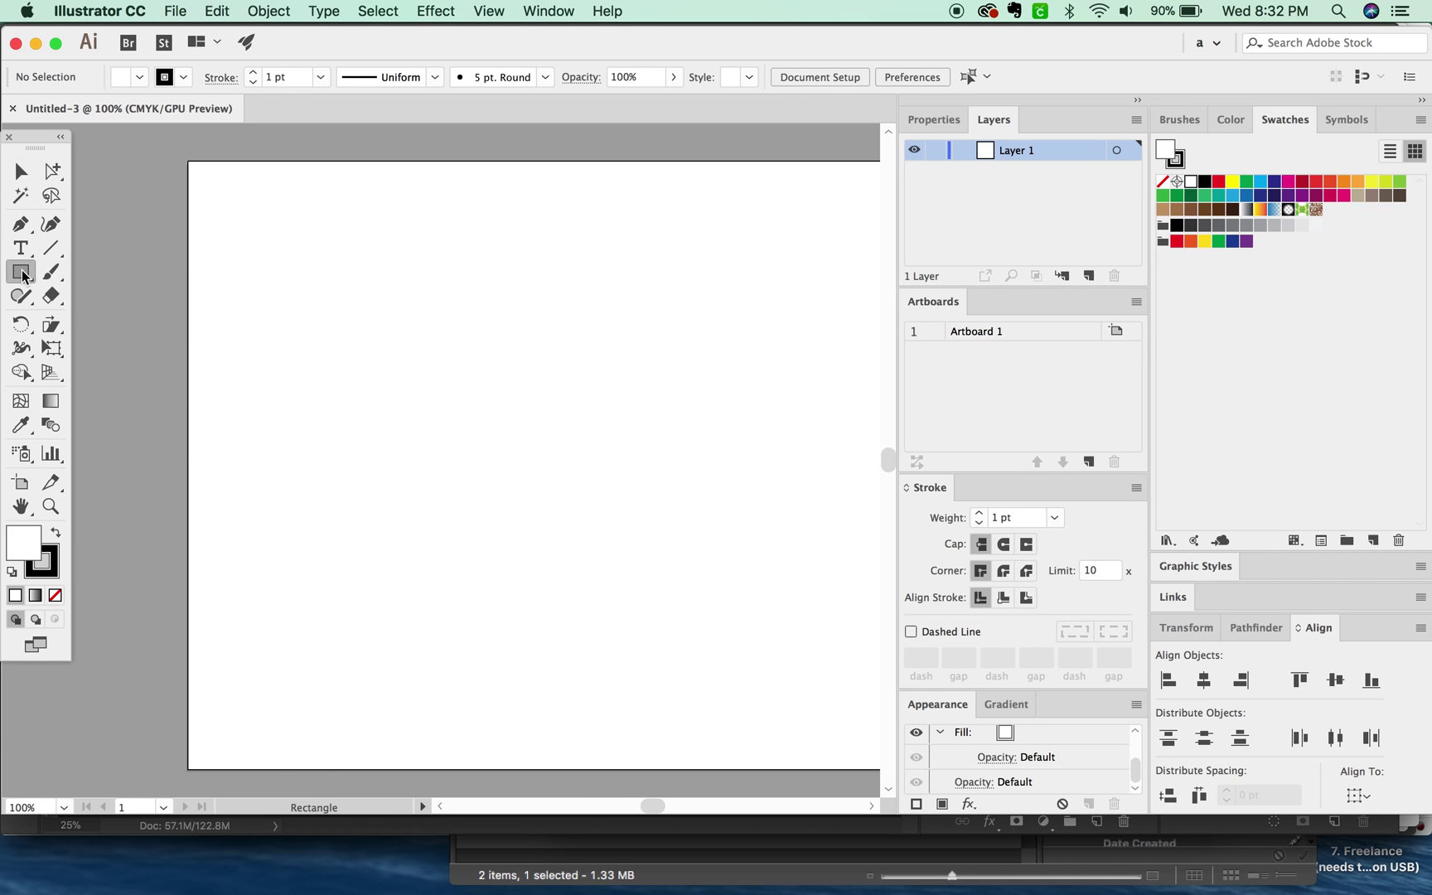
left_click(106, 367)
left_click_drag(508, 384, 556, 451)
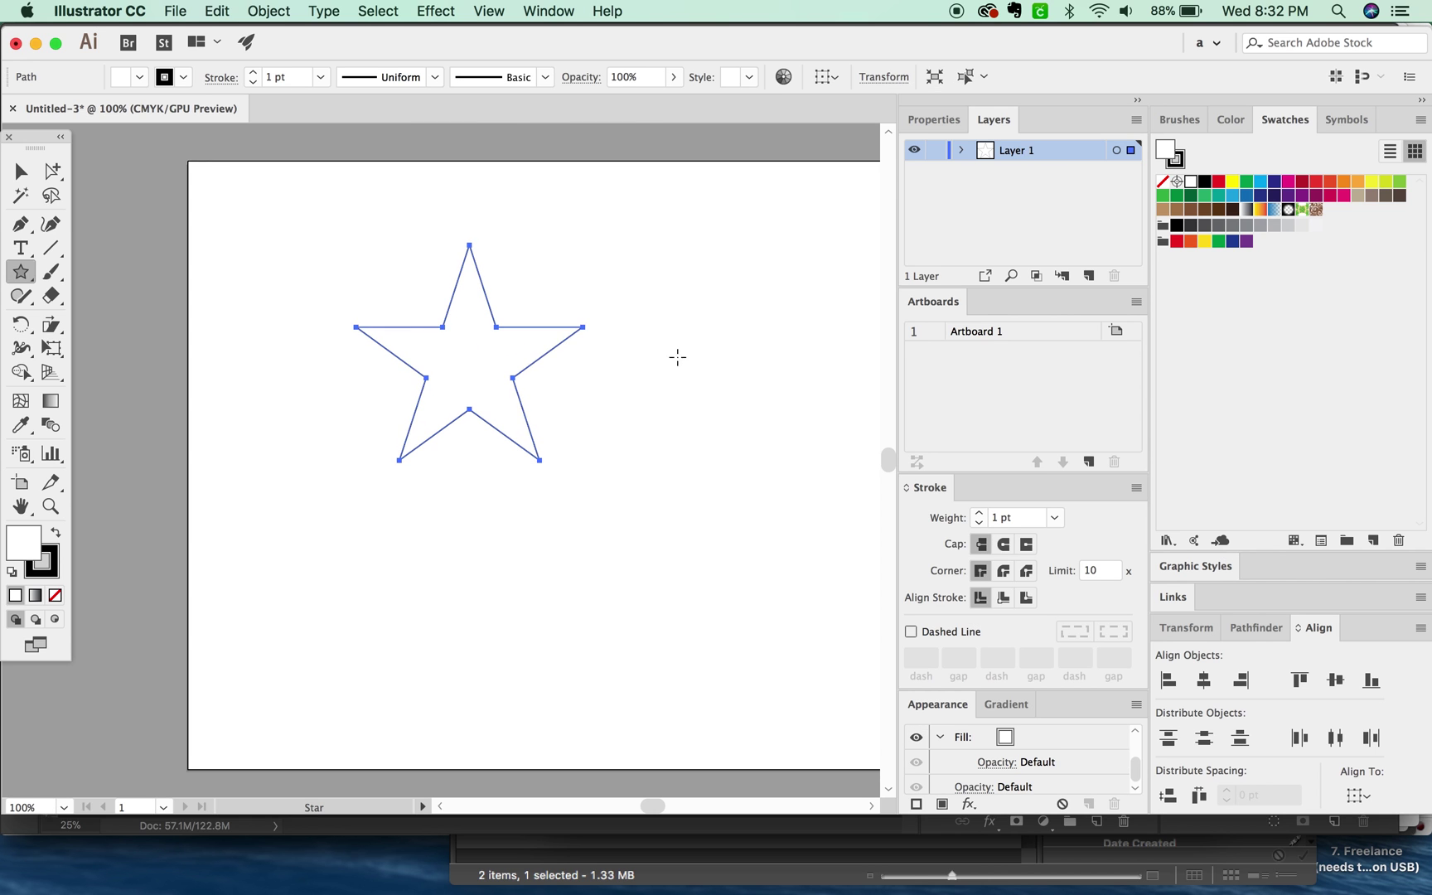
left_click_drag(678, 354, 726, 431)
Delete the extra star, select the remaining star, and return to Photoshop.
key("v")
key("BackSpace")
left_click_drag(540, 268, 560, 383)
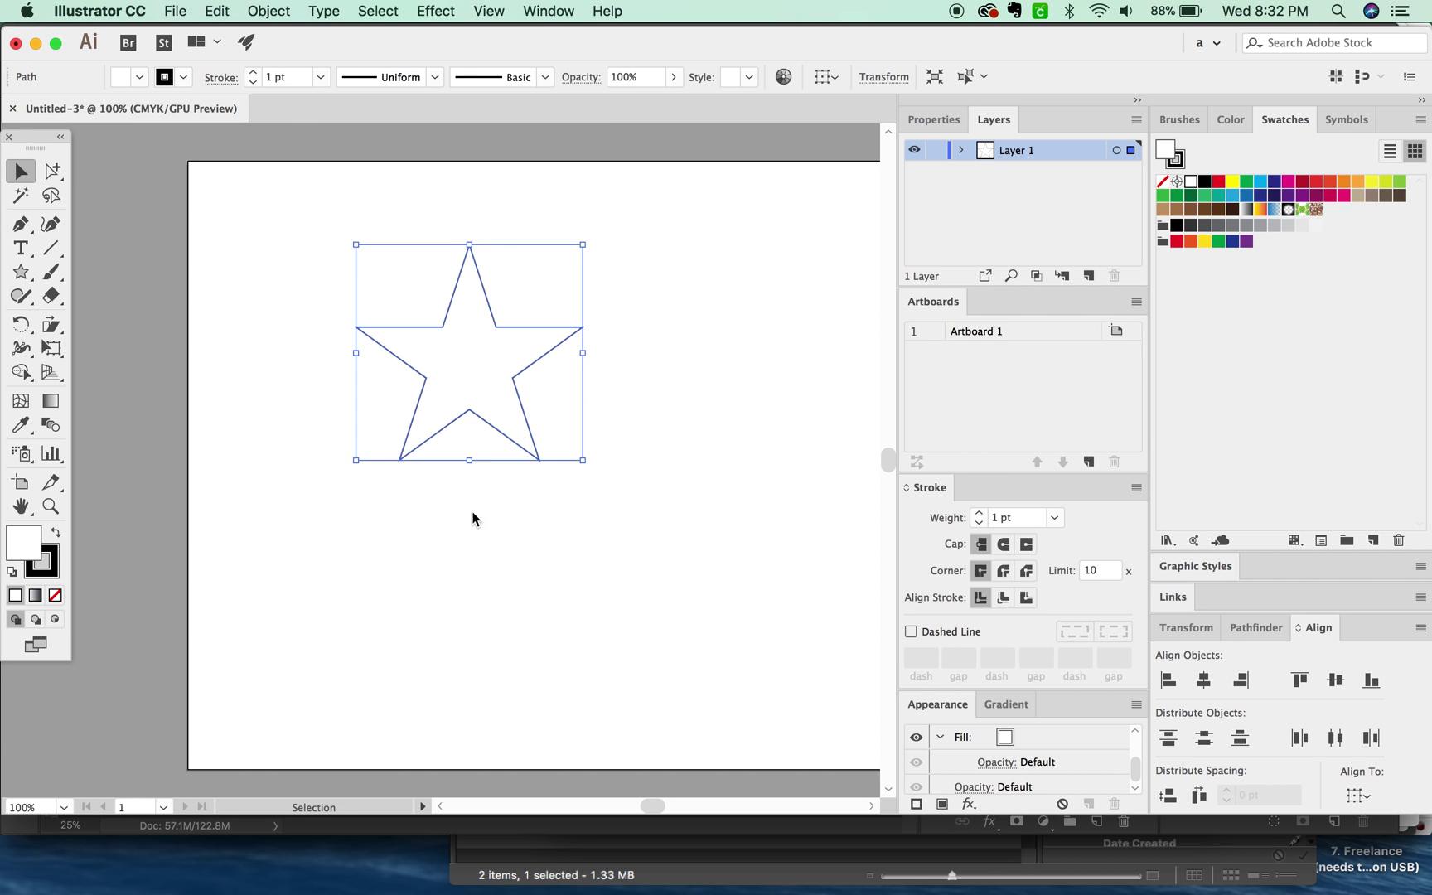
key("super+Tab")
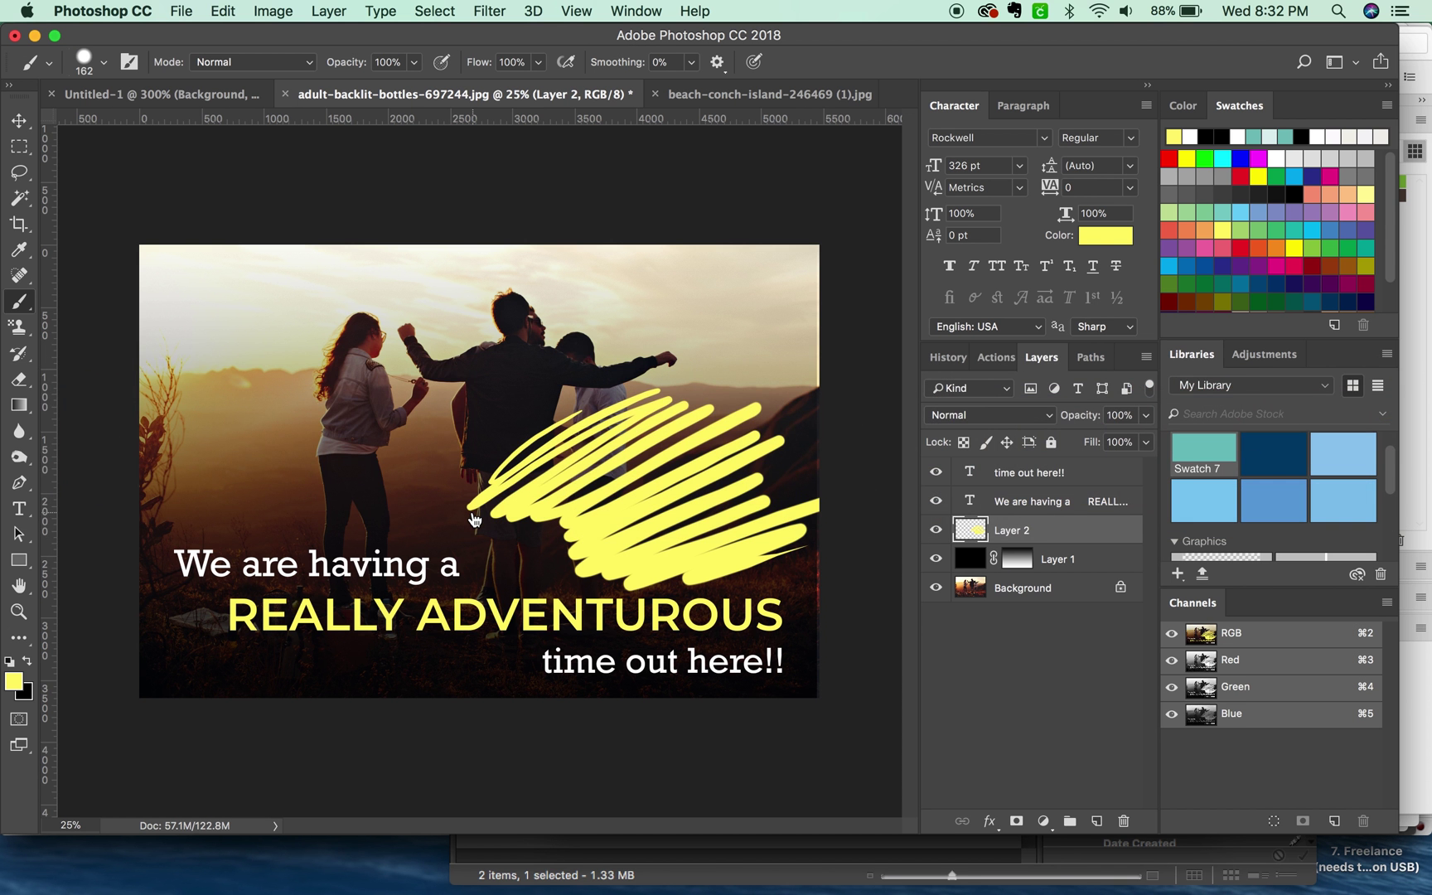
Paste the copied Illustrator star into the photo as a Smart Object.
key("super+v")
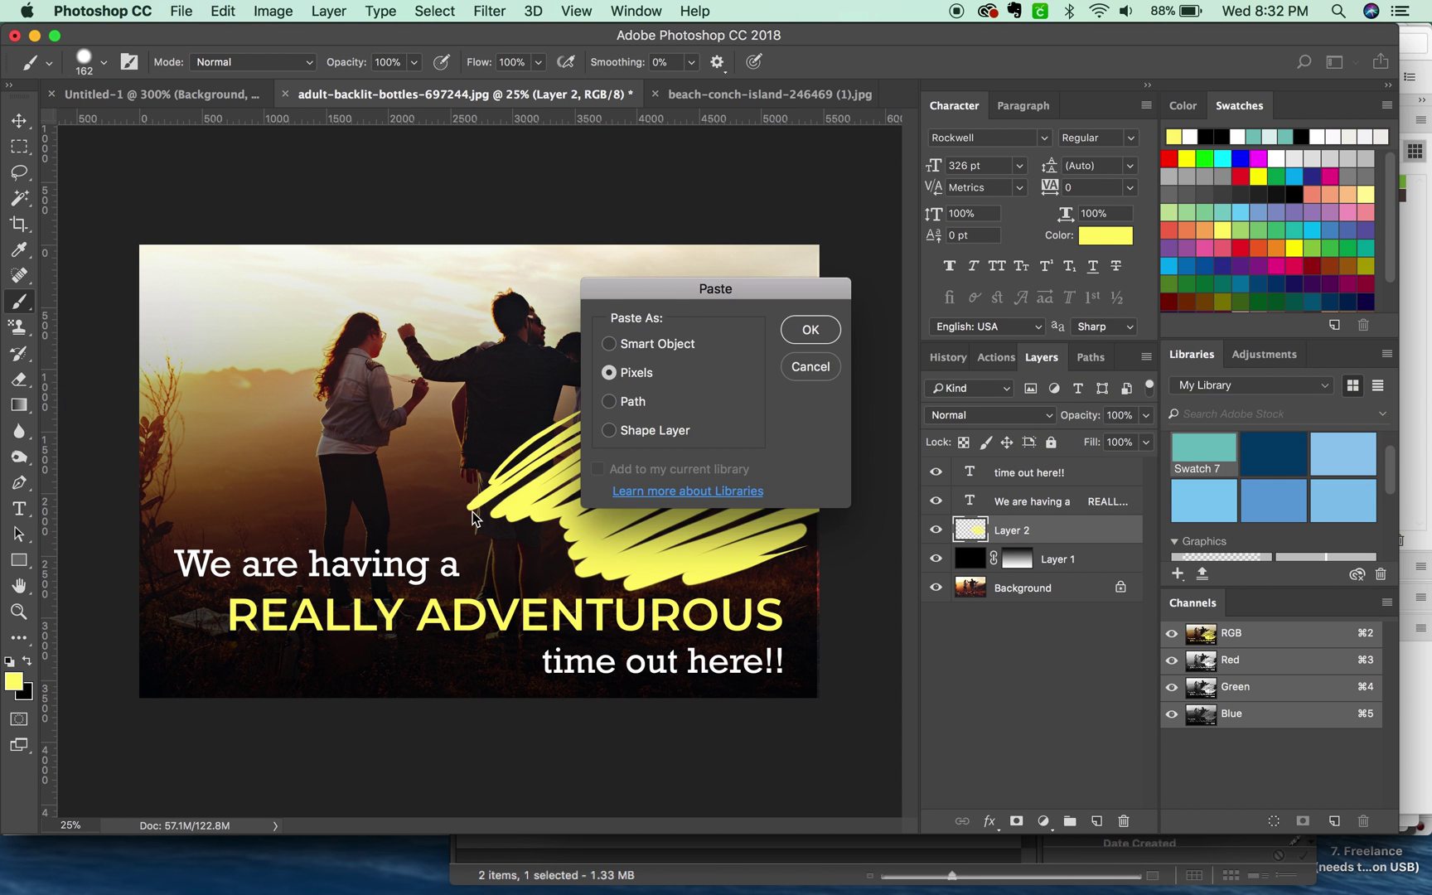
left_click(667, 343)
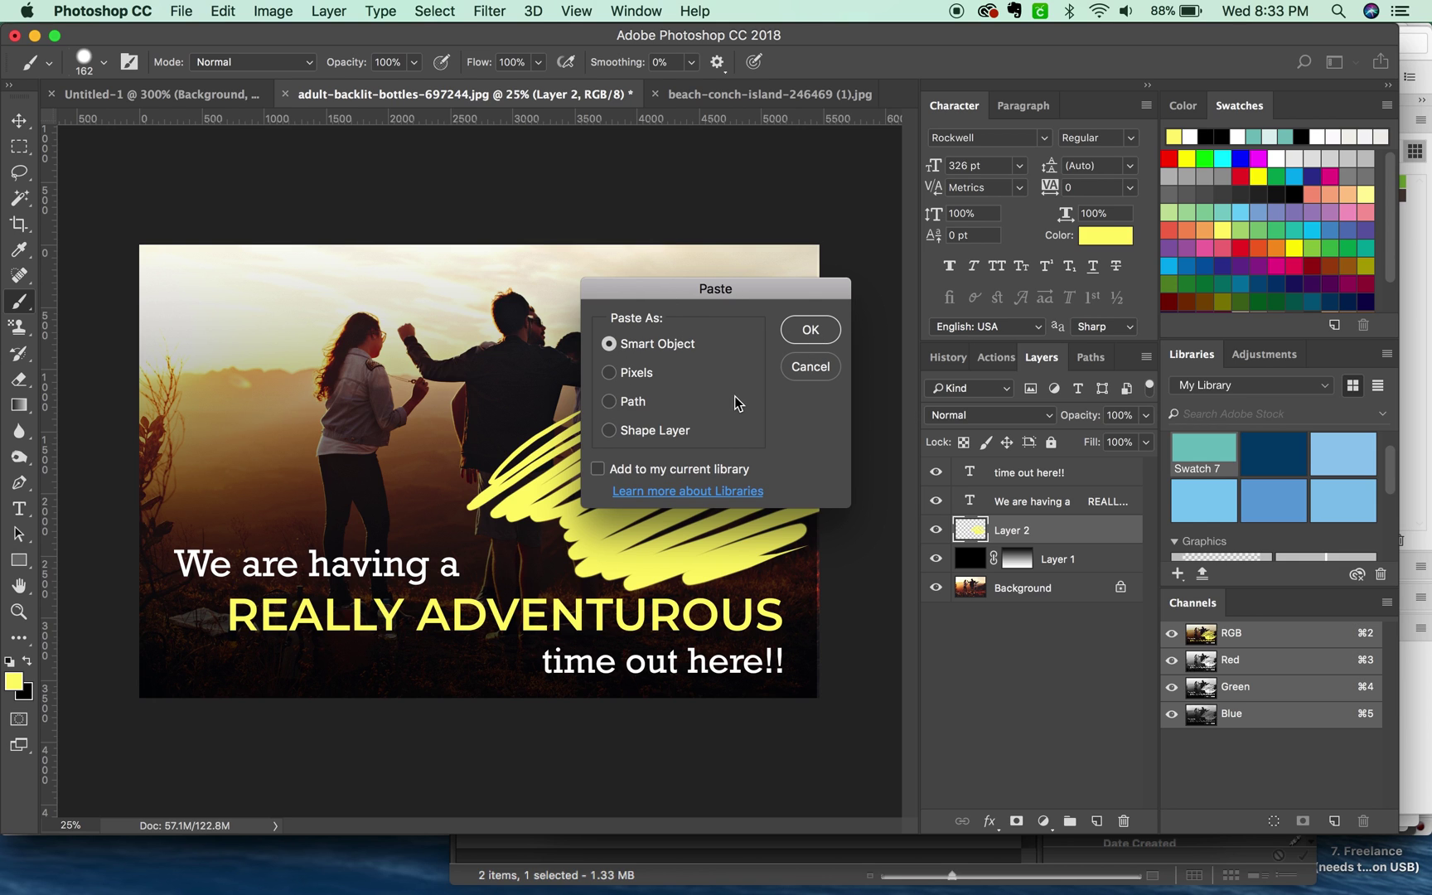
key("Return")
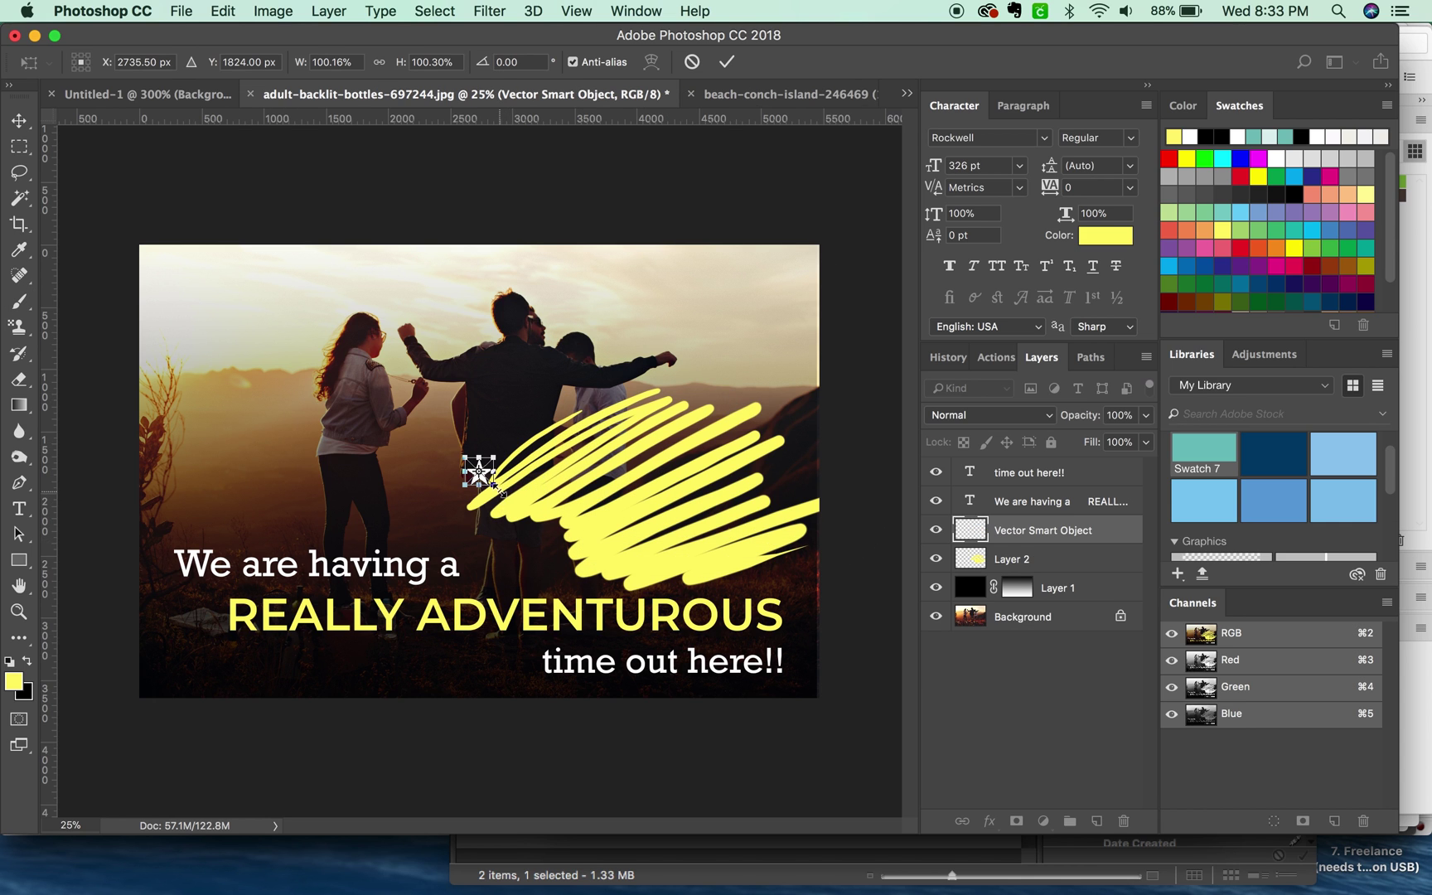
Enlarge the star about six times and place it over the yellow scribbles.
left_click_drag(494, 485, 647, 630)
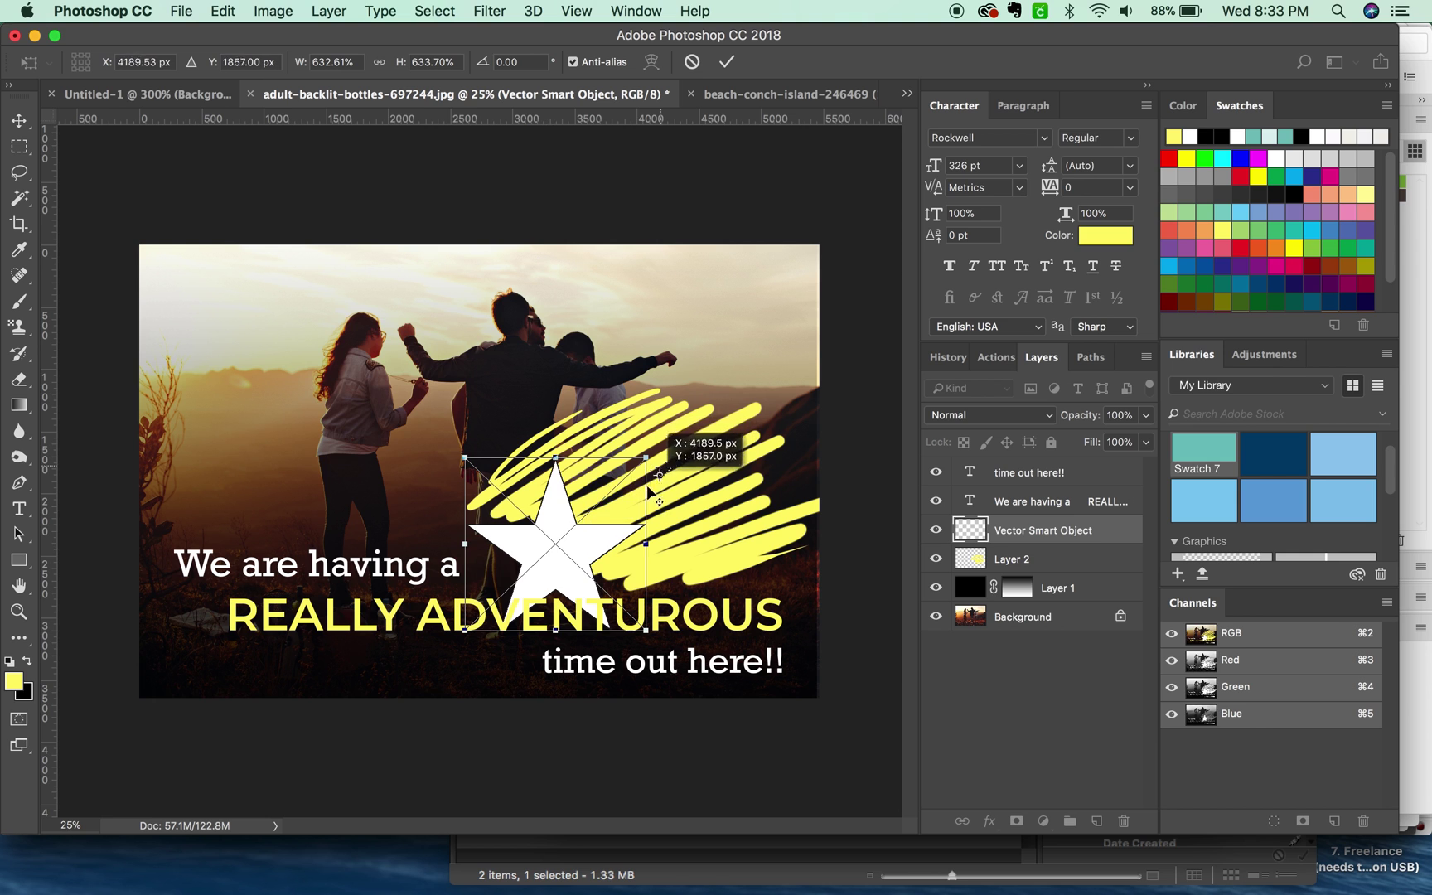
mouse_move(576, 524)
left_mouse_down()
mouse_move(655, 476)
mouse_move(680, 478)
left_mouse_up()
key("Return")
key("b")
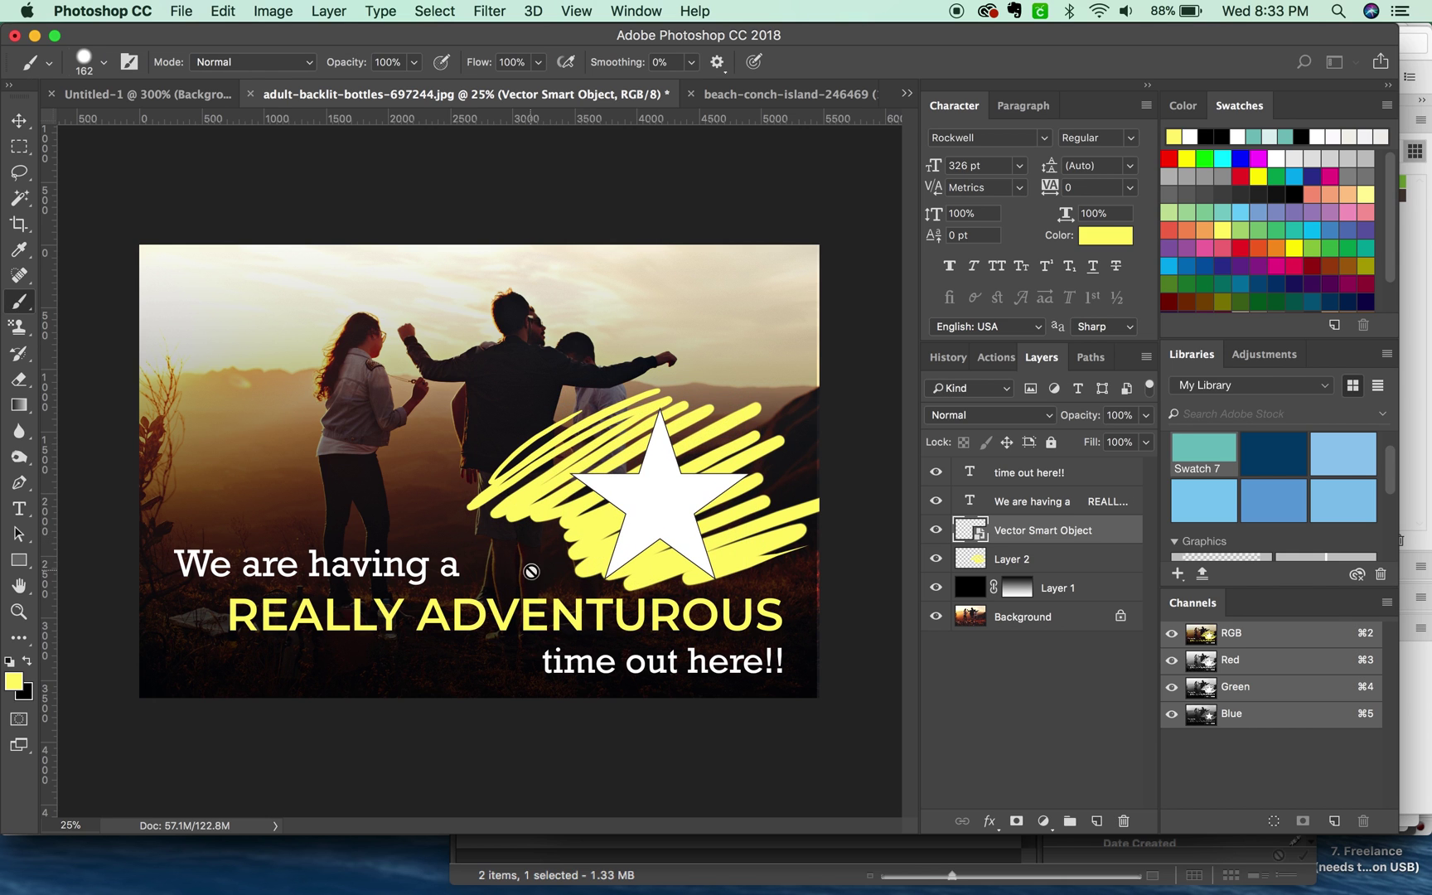
Mask Layer 2's scribbles to the star outline with Reveal Selection, then delete the star smart object layer.
left_click(970, 538, "super")
left_click(1045, 559)
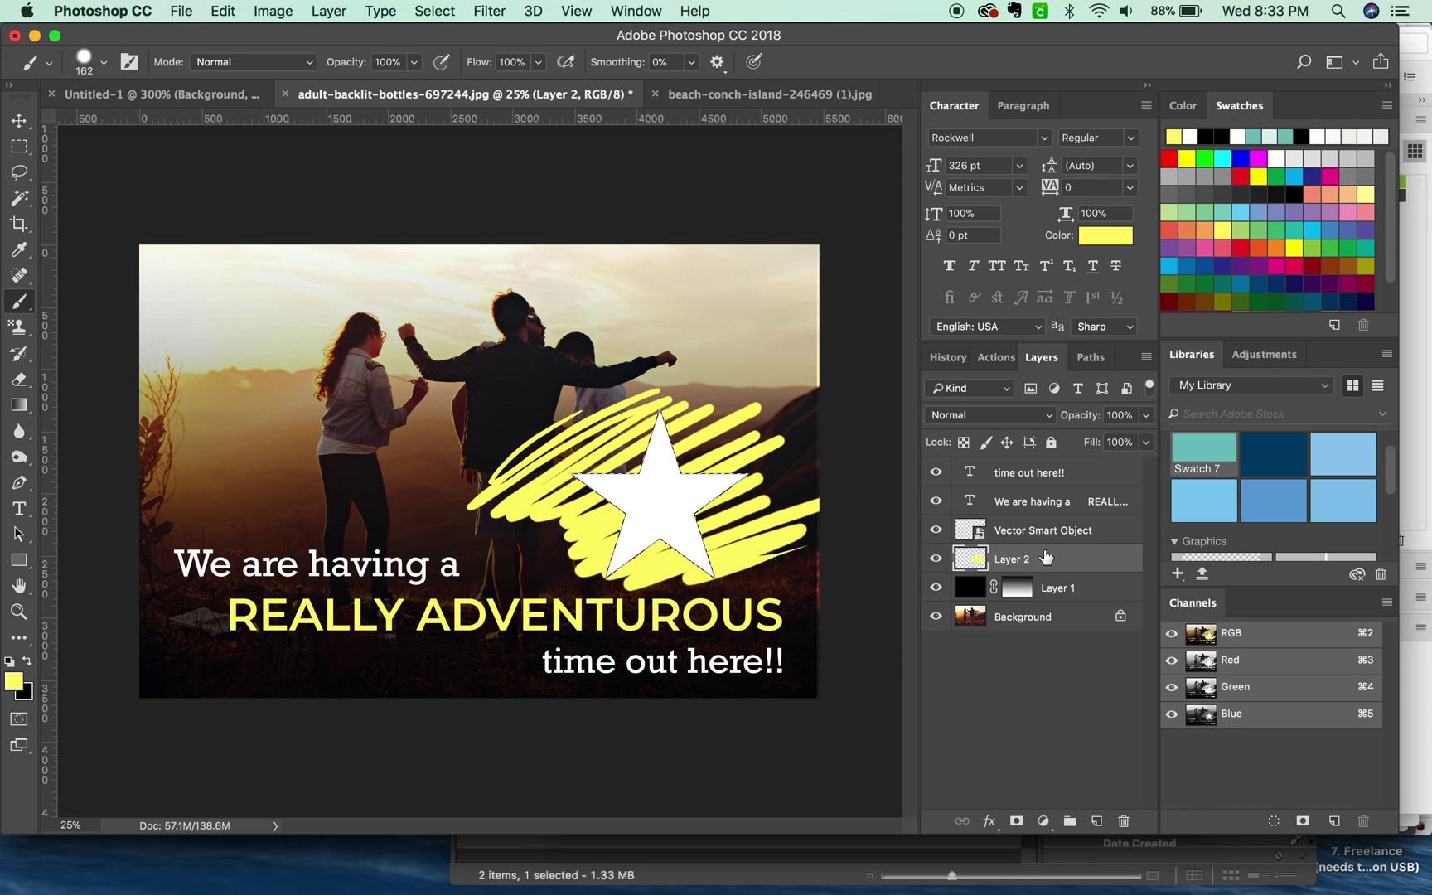
left_click(341, 12)
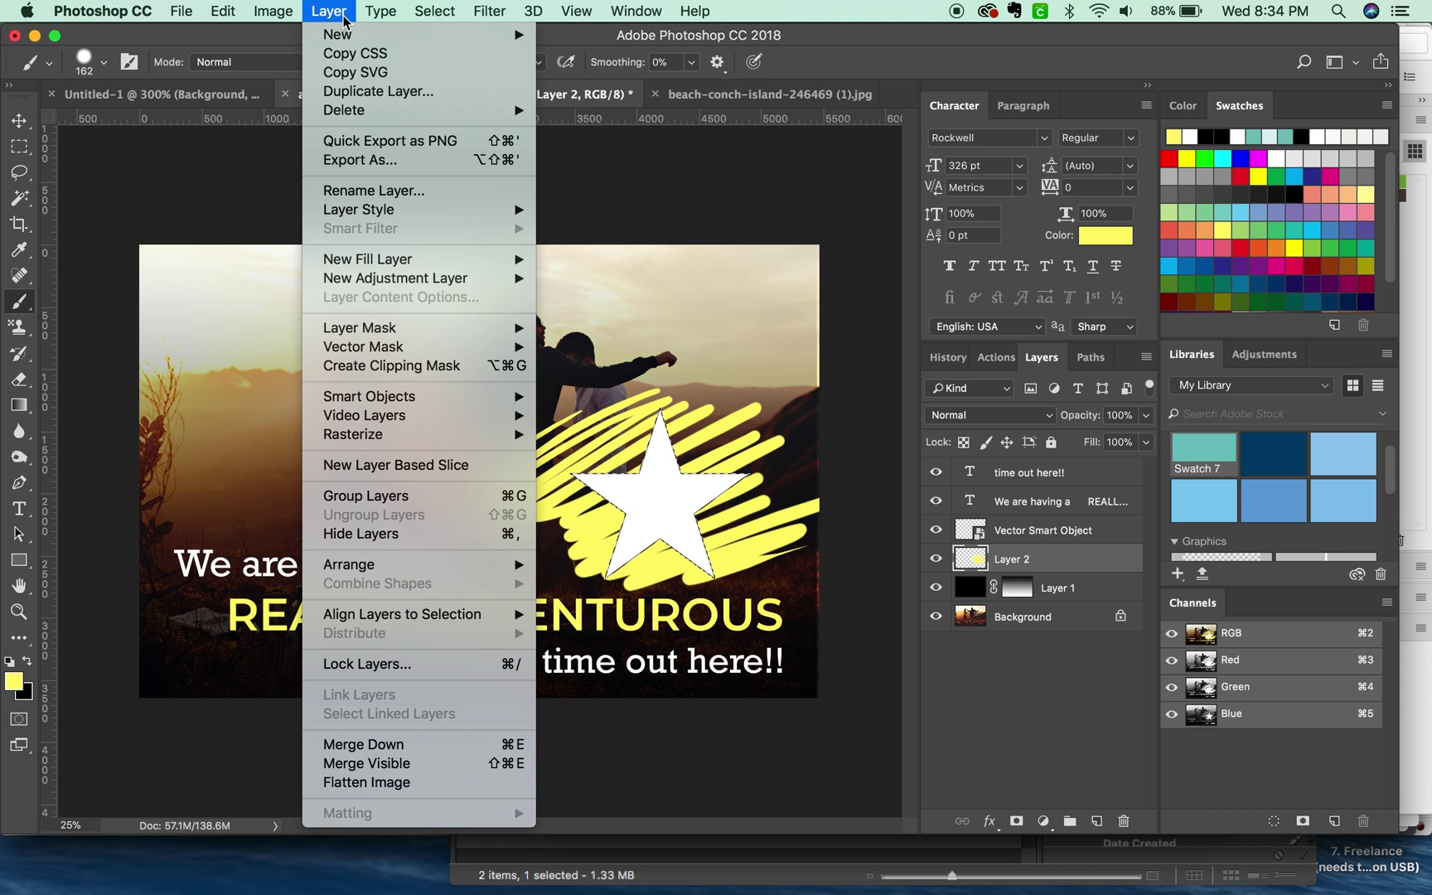
mouse_move(428, 328)
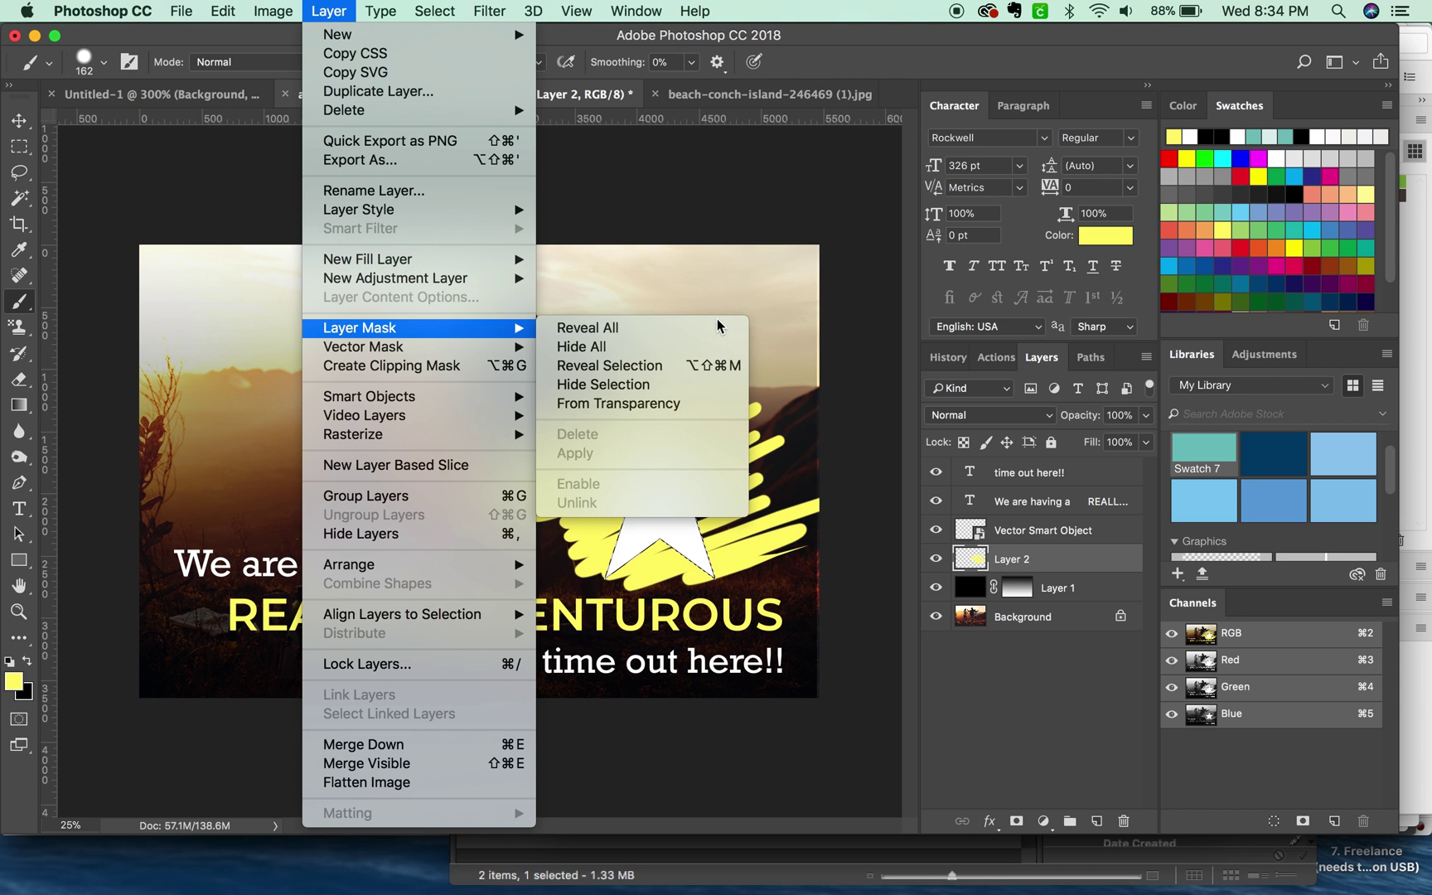
left_click(648, 373)
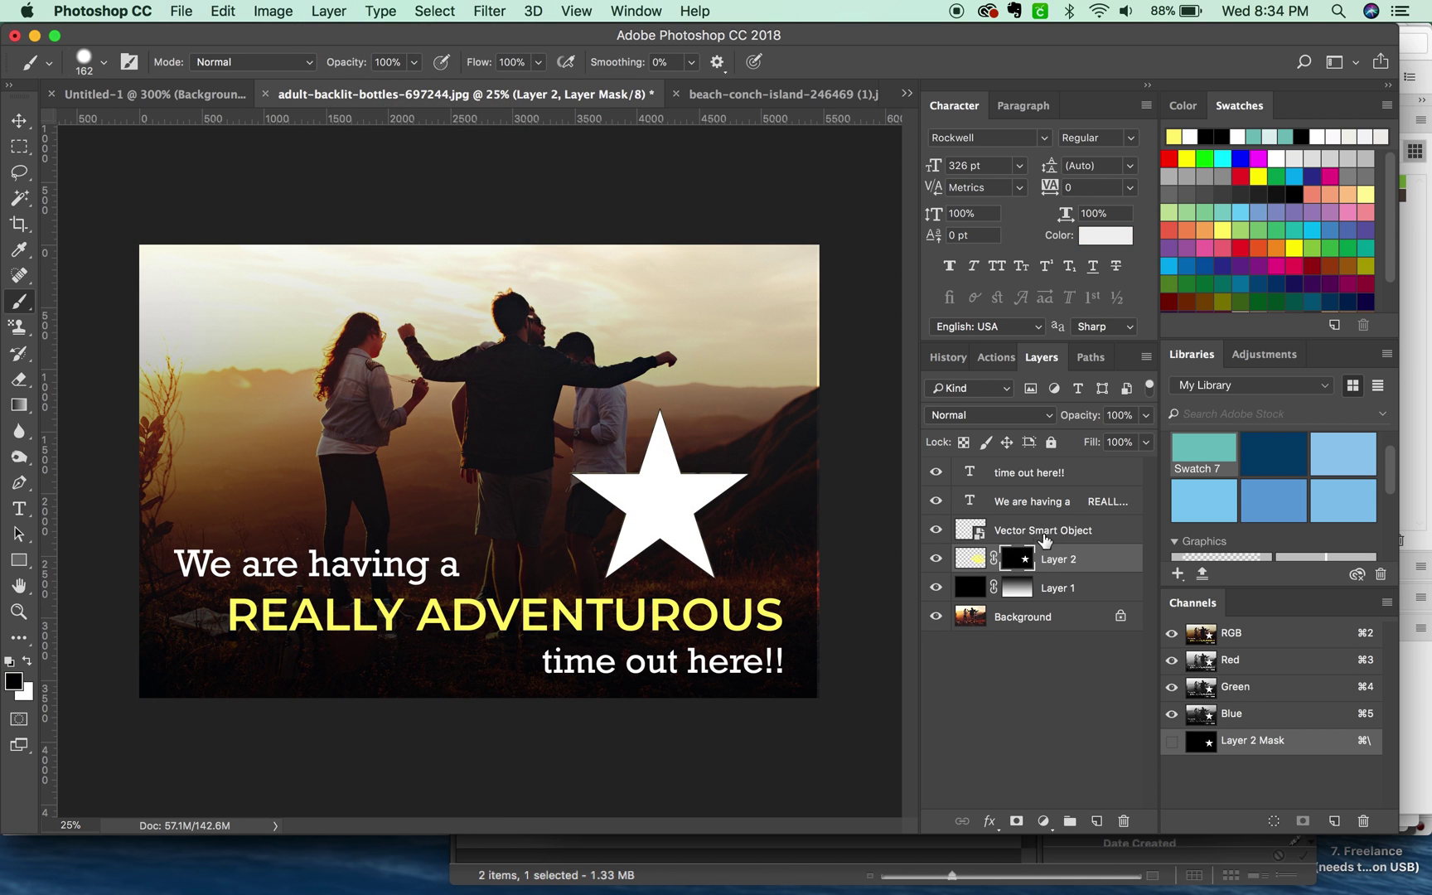
left_click_drag(1044, 538, 1124, 820)
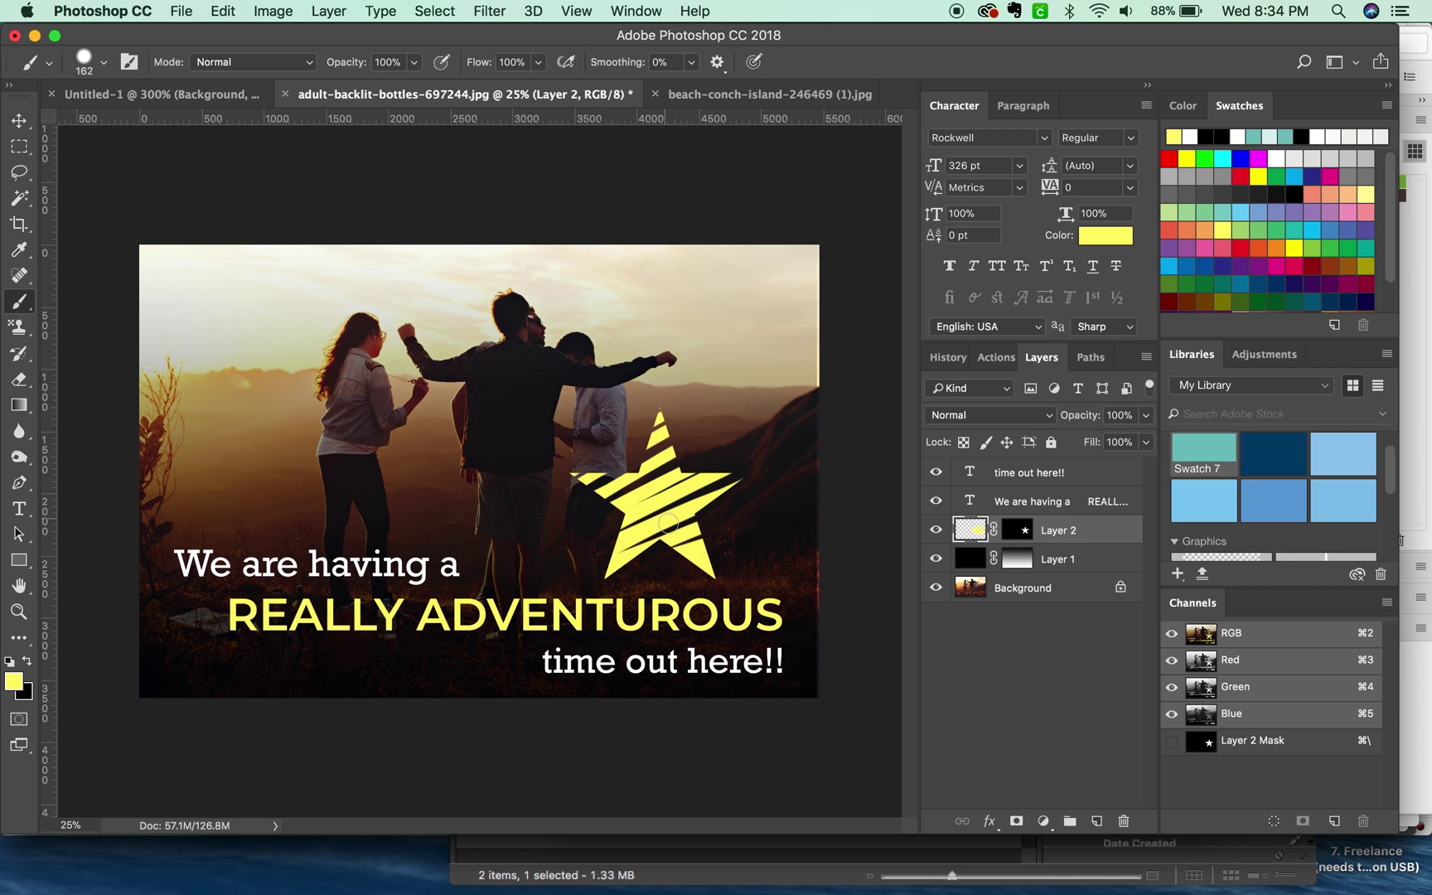
Unlink Layer 2 from its mask, shift the stripes inside the star, then relink them.
left_click(994, 531)
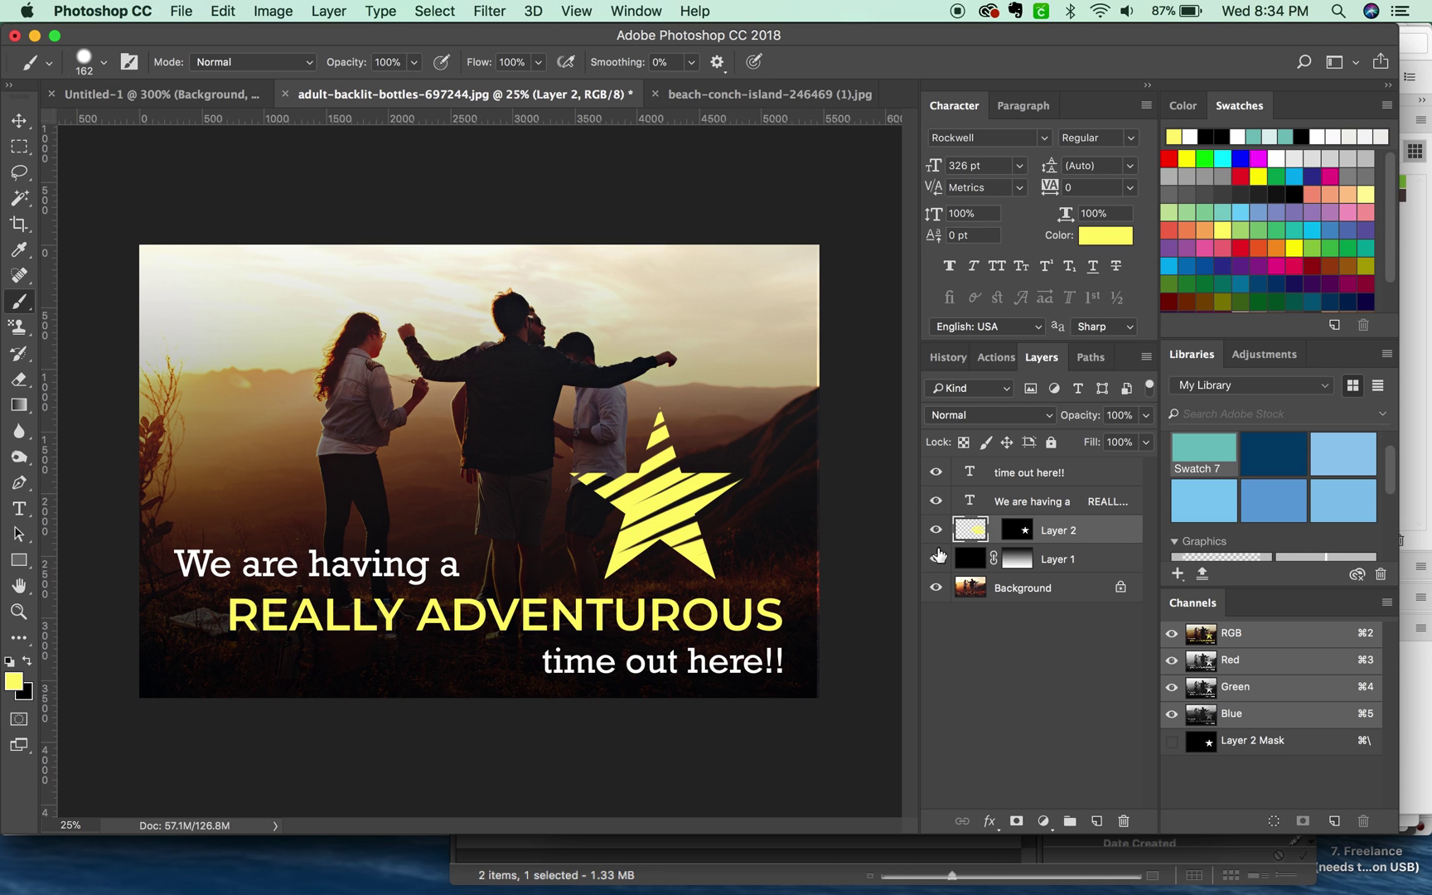
double_click(969, 533)
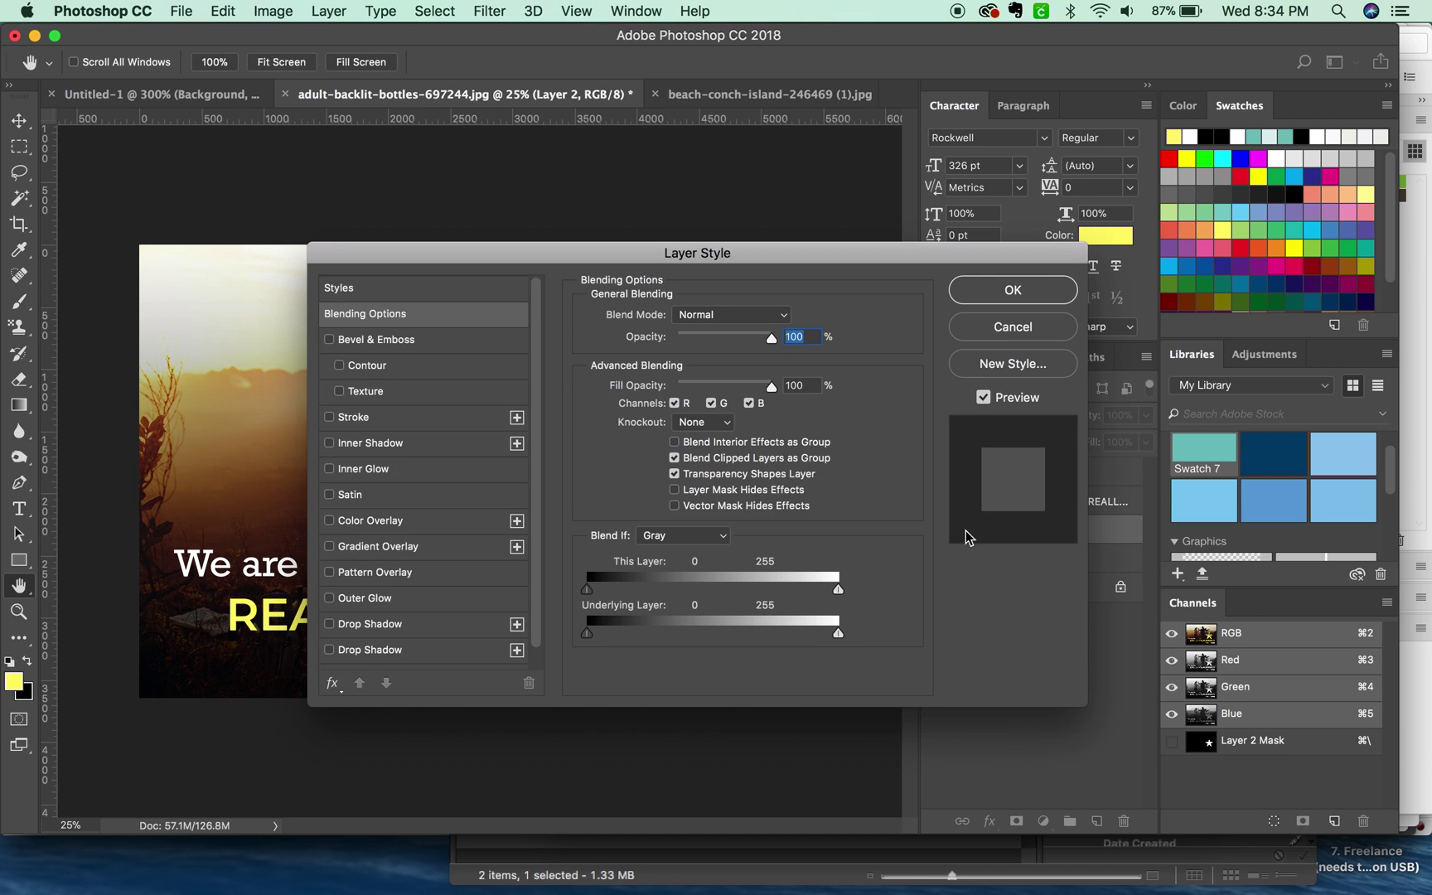
left_click(1013, 326)
key("v")
left_click_drag(651, 487, 688, 545)
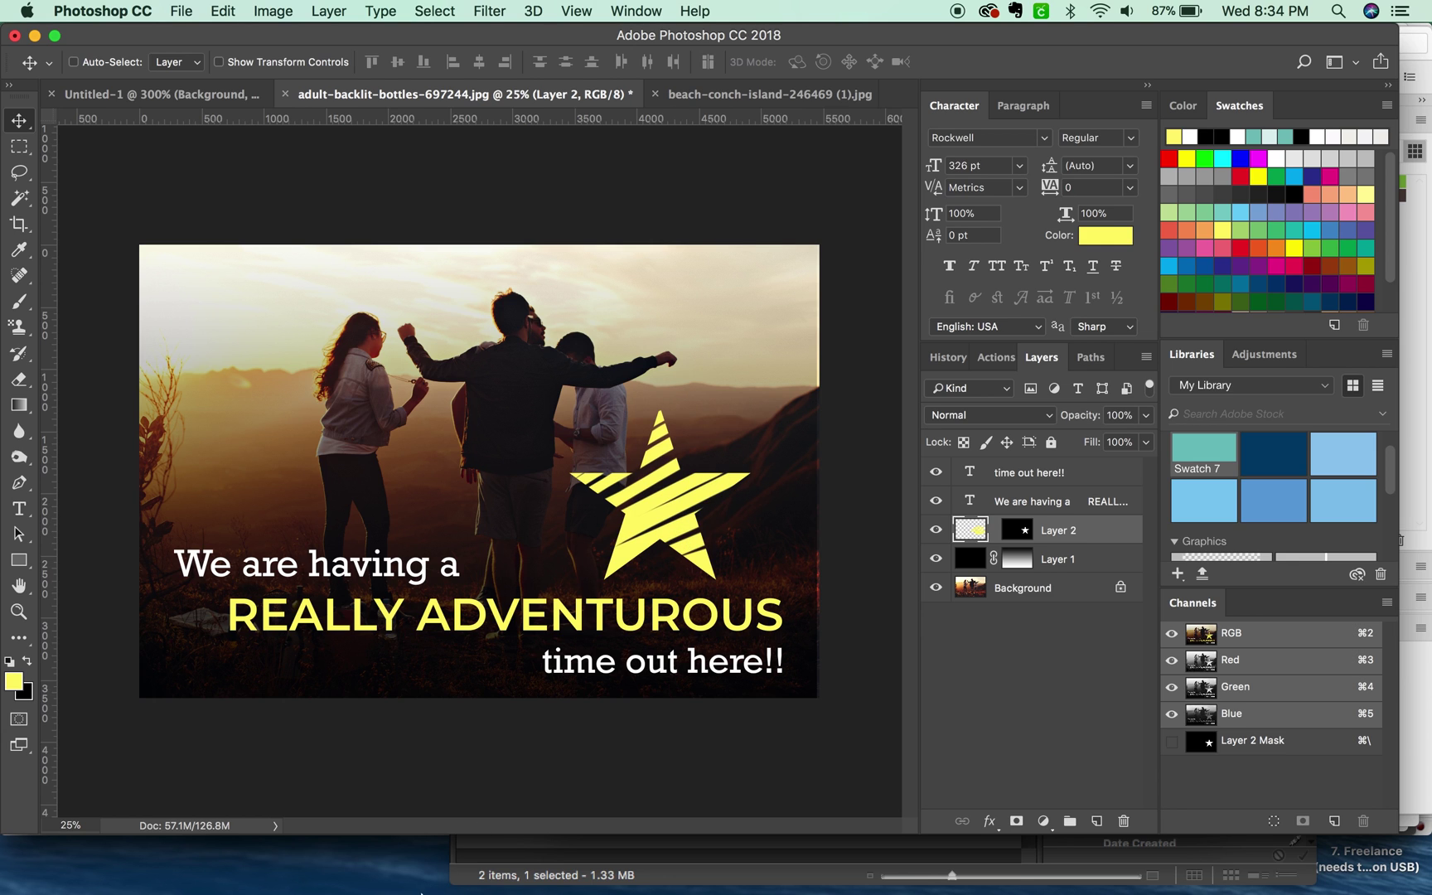
left_click(1051, 661)
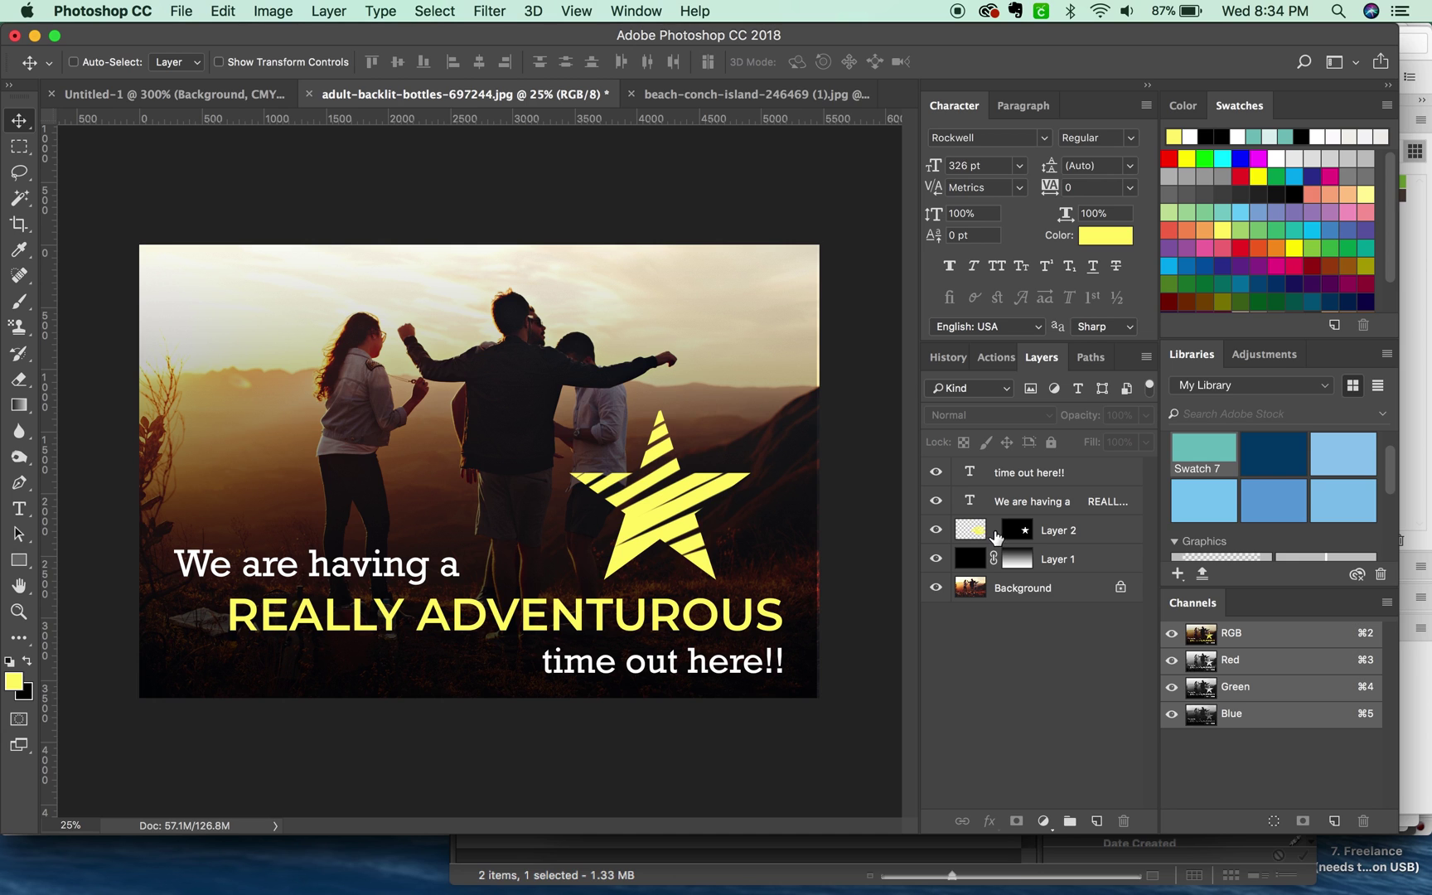
left_click(993, 530)
Move the striped star further right, about 56 px, above the caption.
left_click(1105, 533)
left_click_drag(668, 485, 655, 435)
left_click_drag(606, 656, 623, 705)
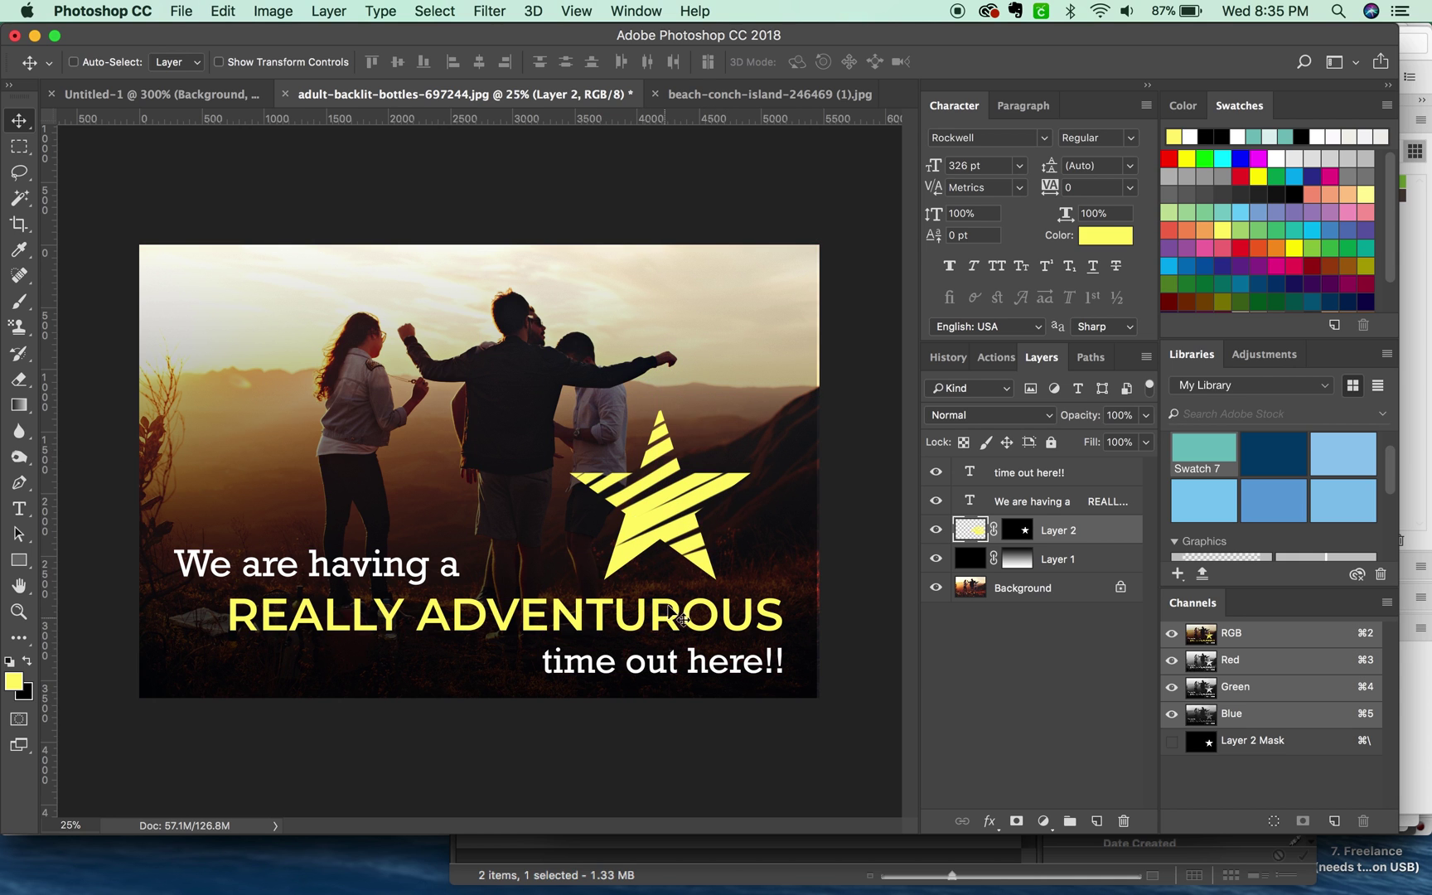
left_click_drag(692, 519, 738, 518)
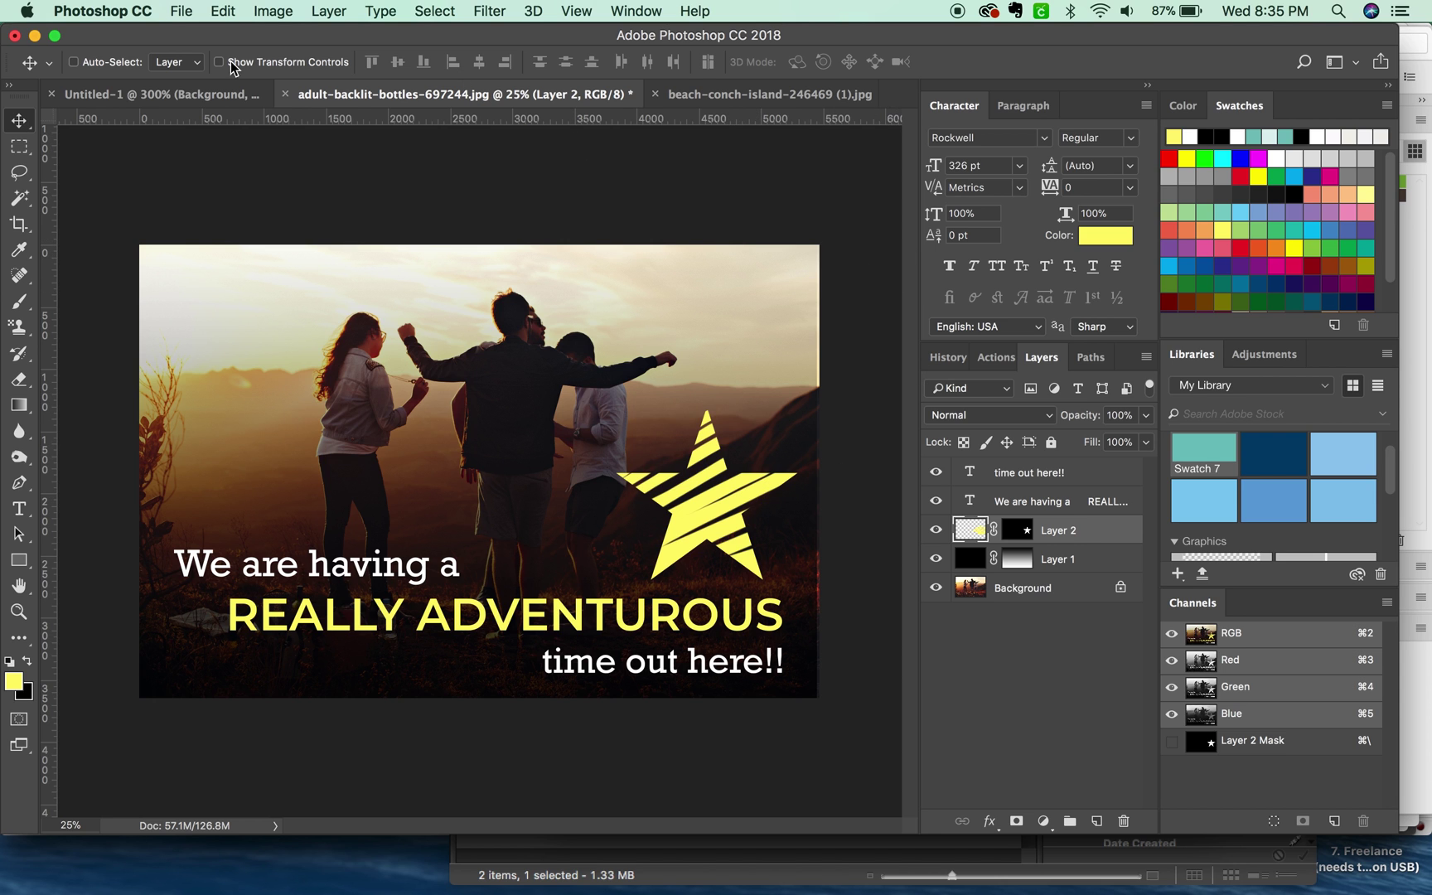
left_click(176, 93)
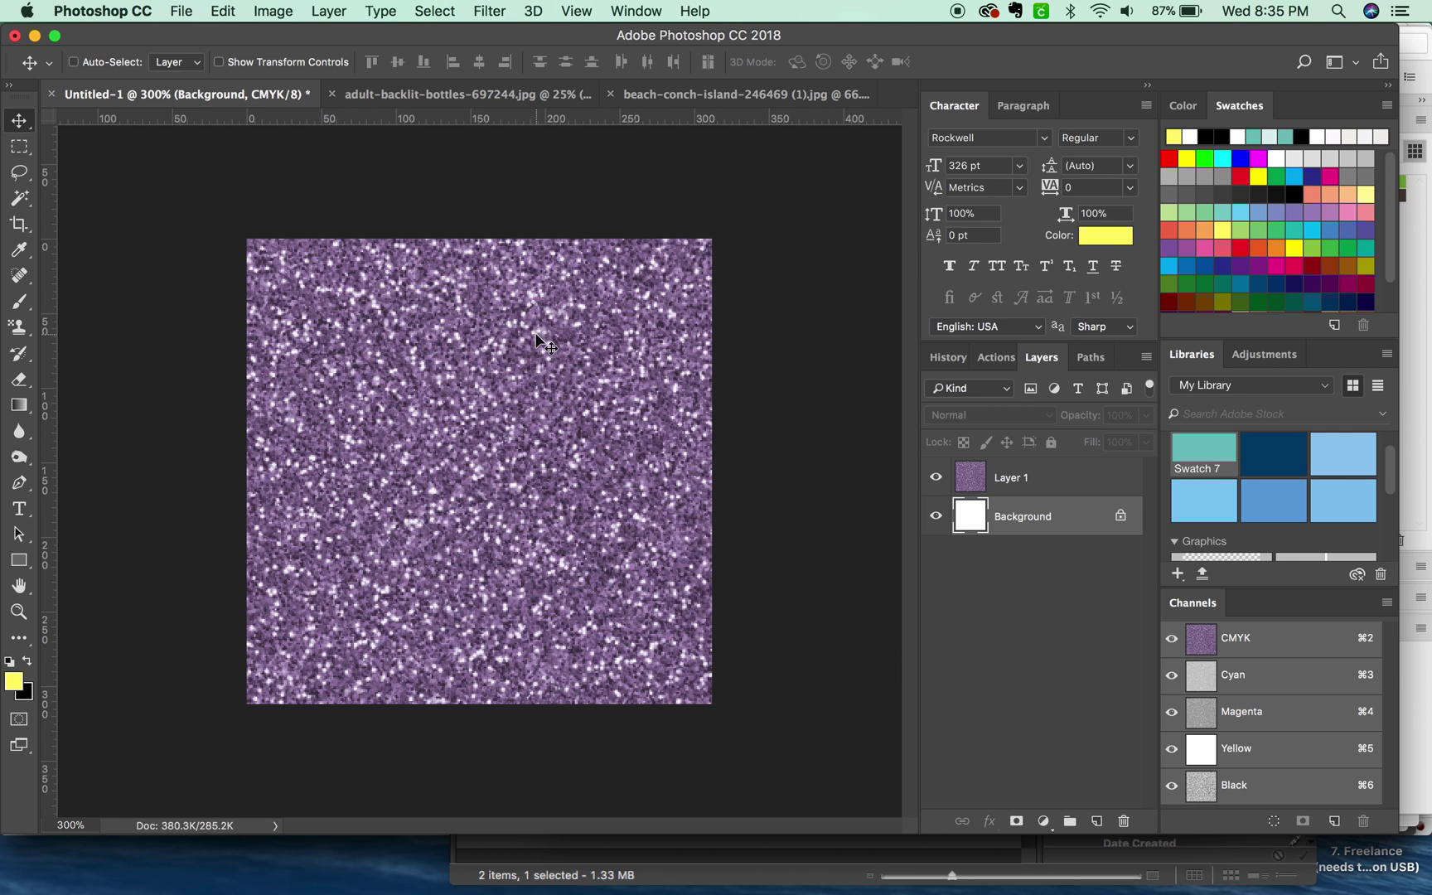
Select the whole glitter canvas on Layer 1 and define it as pattern 'Pattern 2'.
key("super+a")
left_click(976, 485)
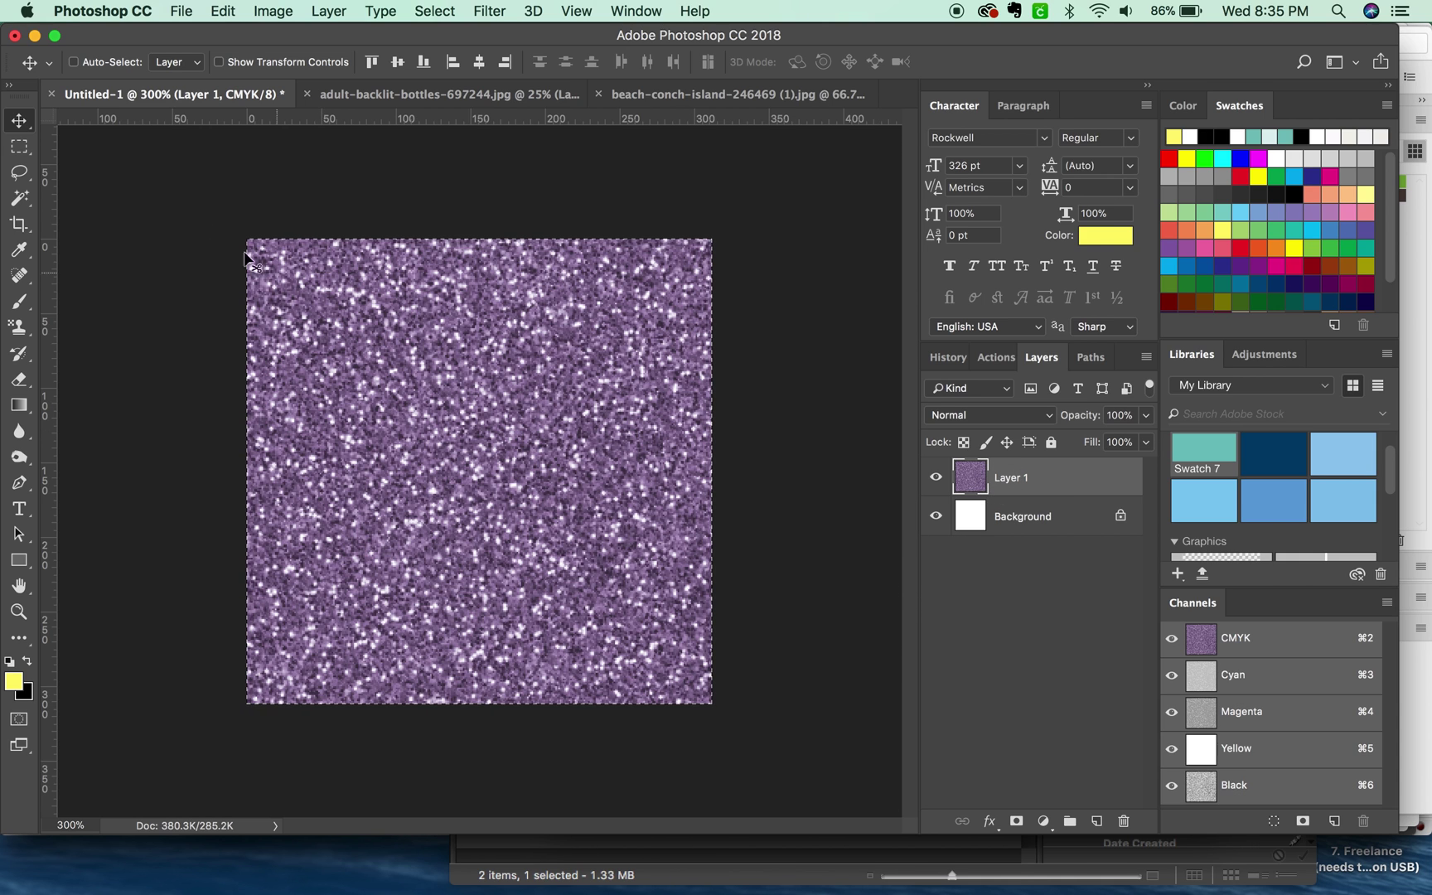
left_click(18, 146)
left_click_drag(289, 280, 532, 520)
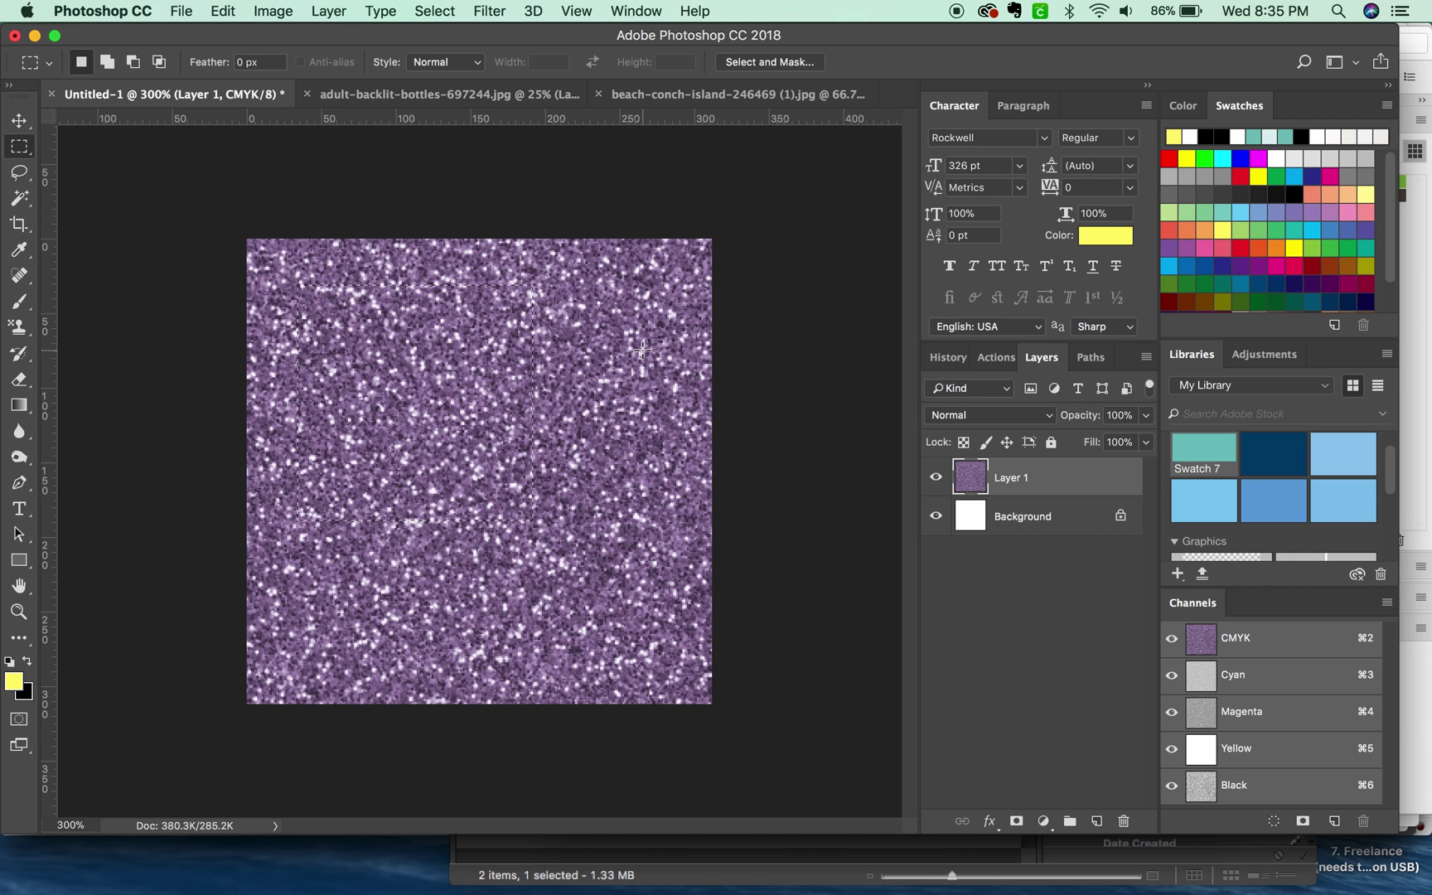
key("super+a")
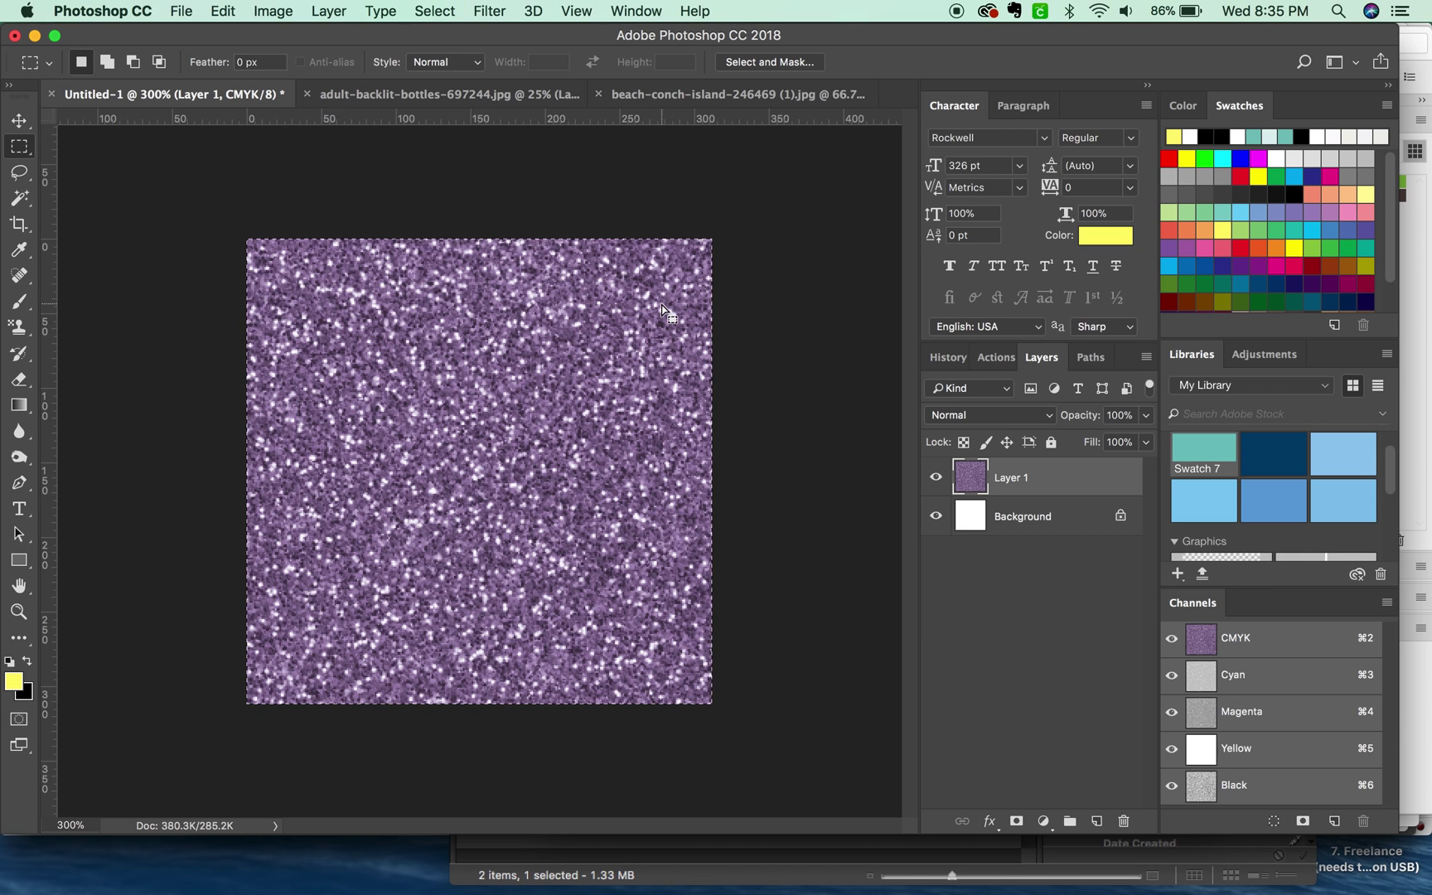
left_click(224, 11)
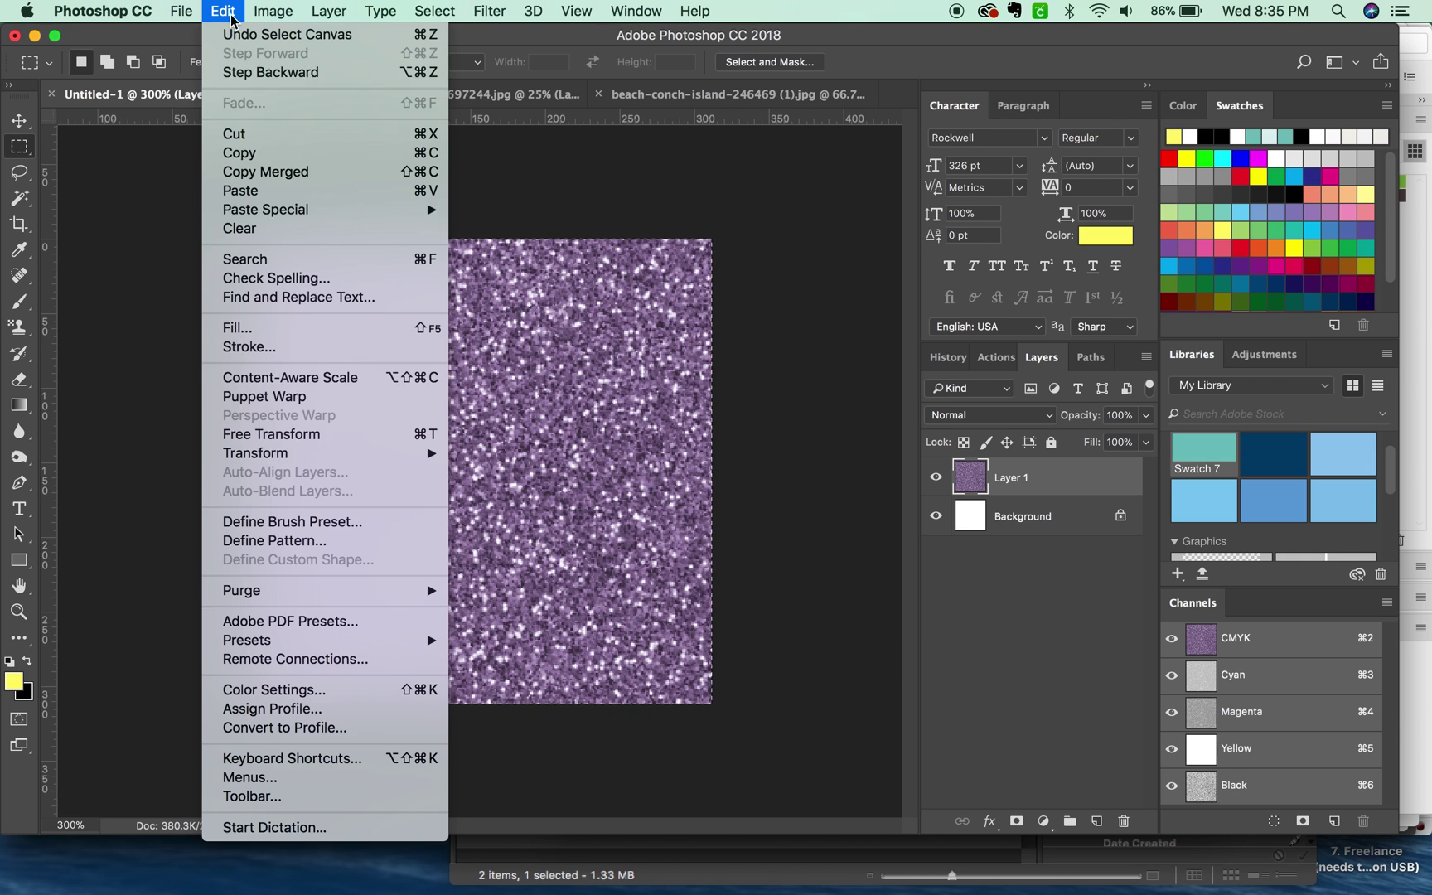
left_click(315, 542)
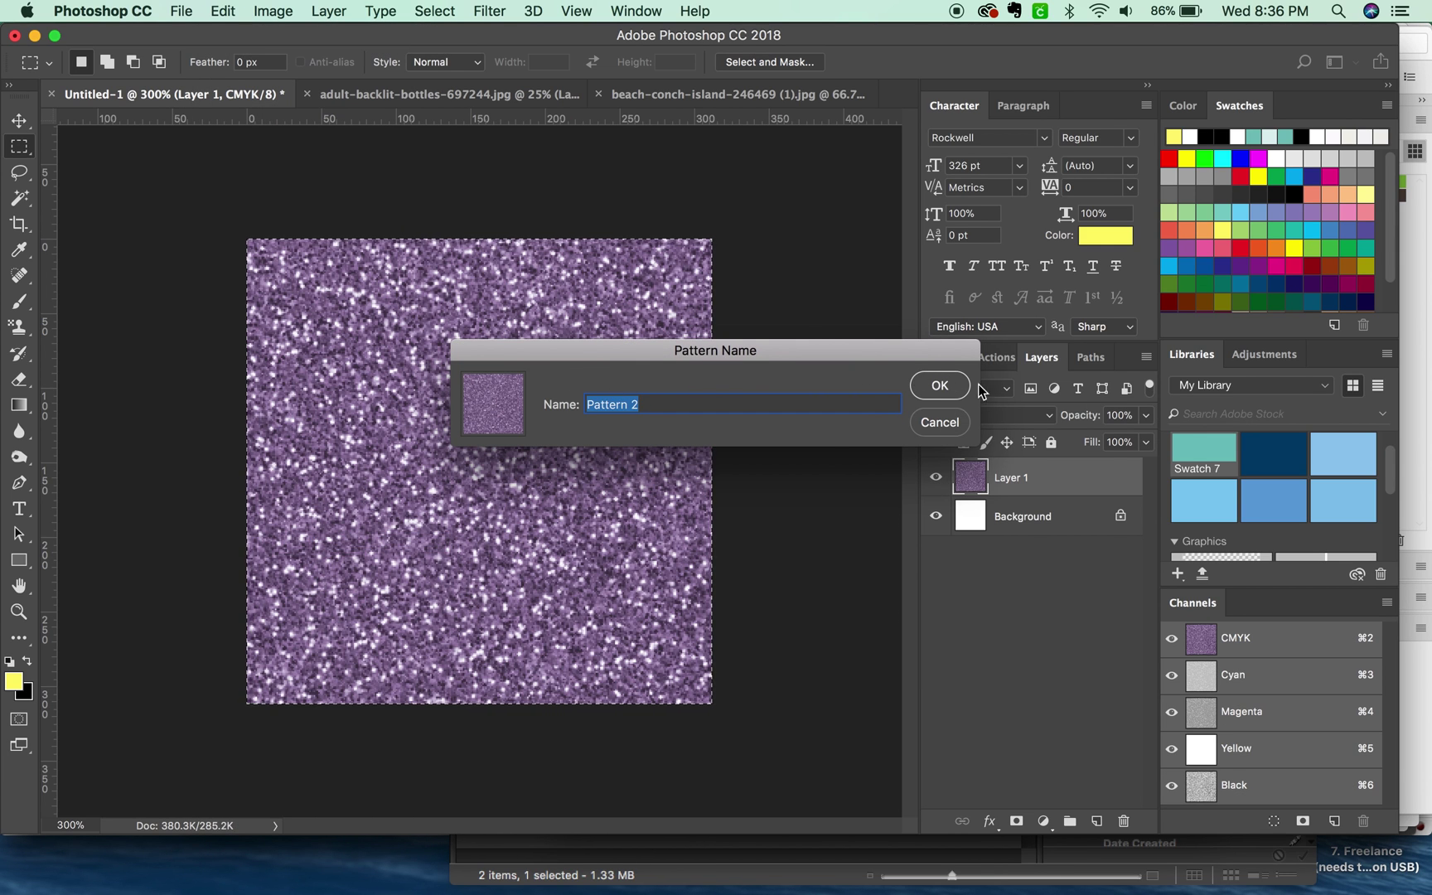
left_click(953, 392)
key("s")
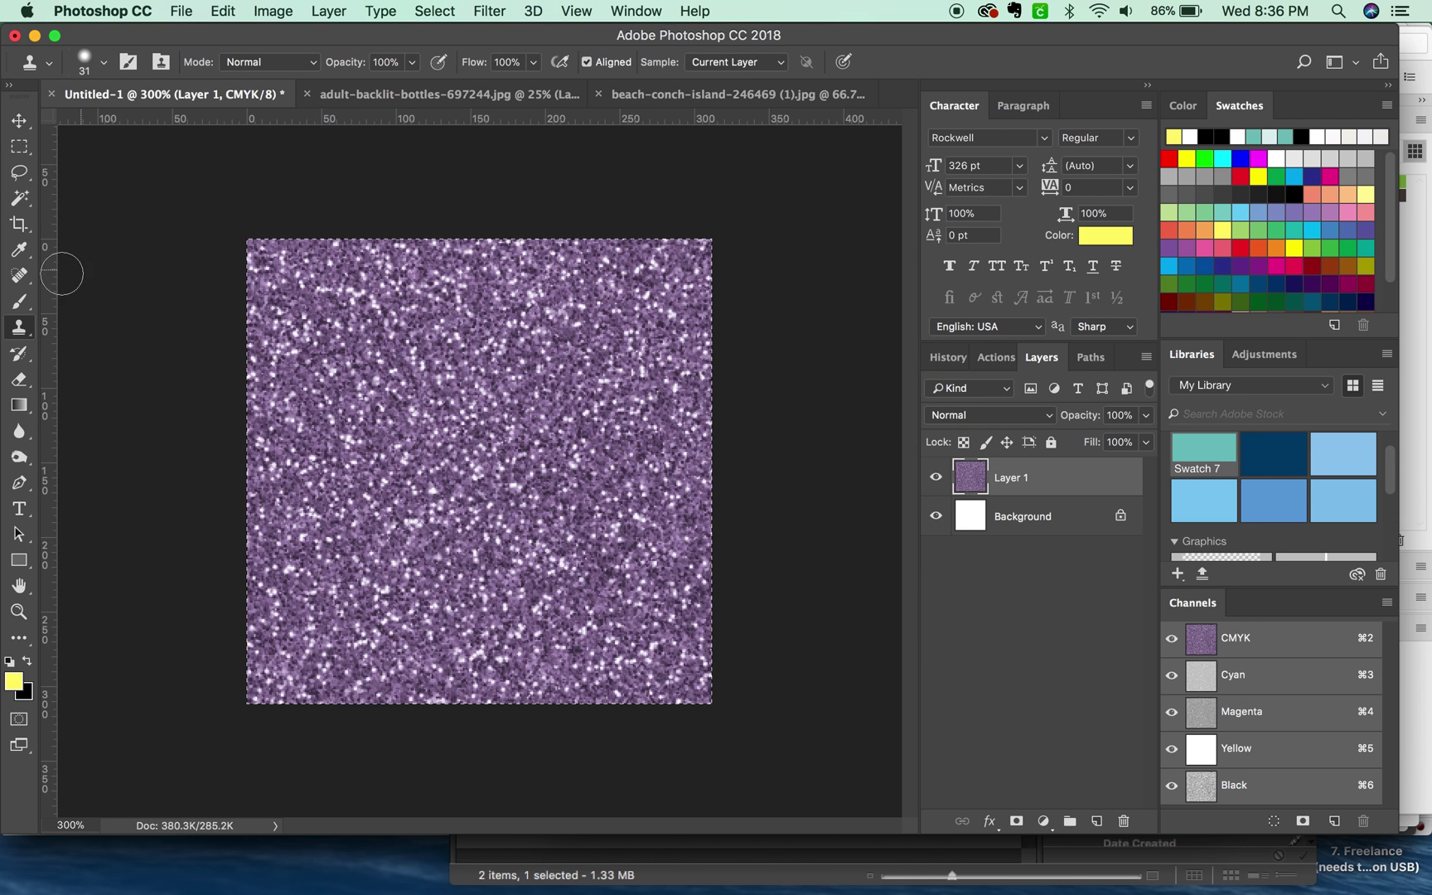
Set up the Pattern Stamp Tool with the purple glitter pattern on Background, hiding Layer 1.
left_click(20, 332)
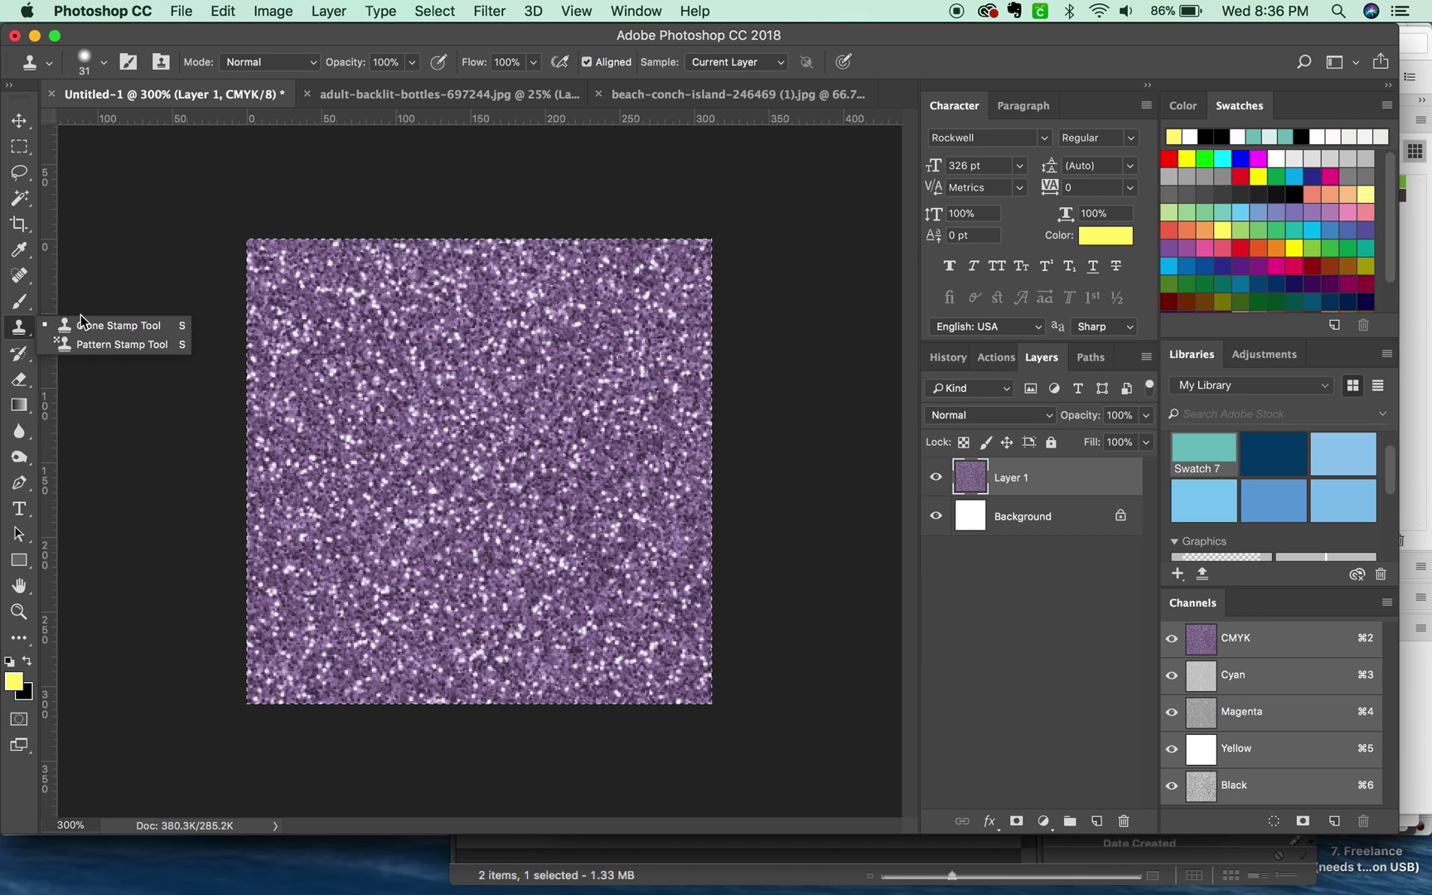
left_click(122, 345)
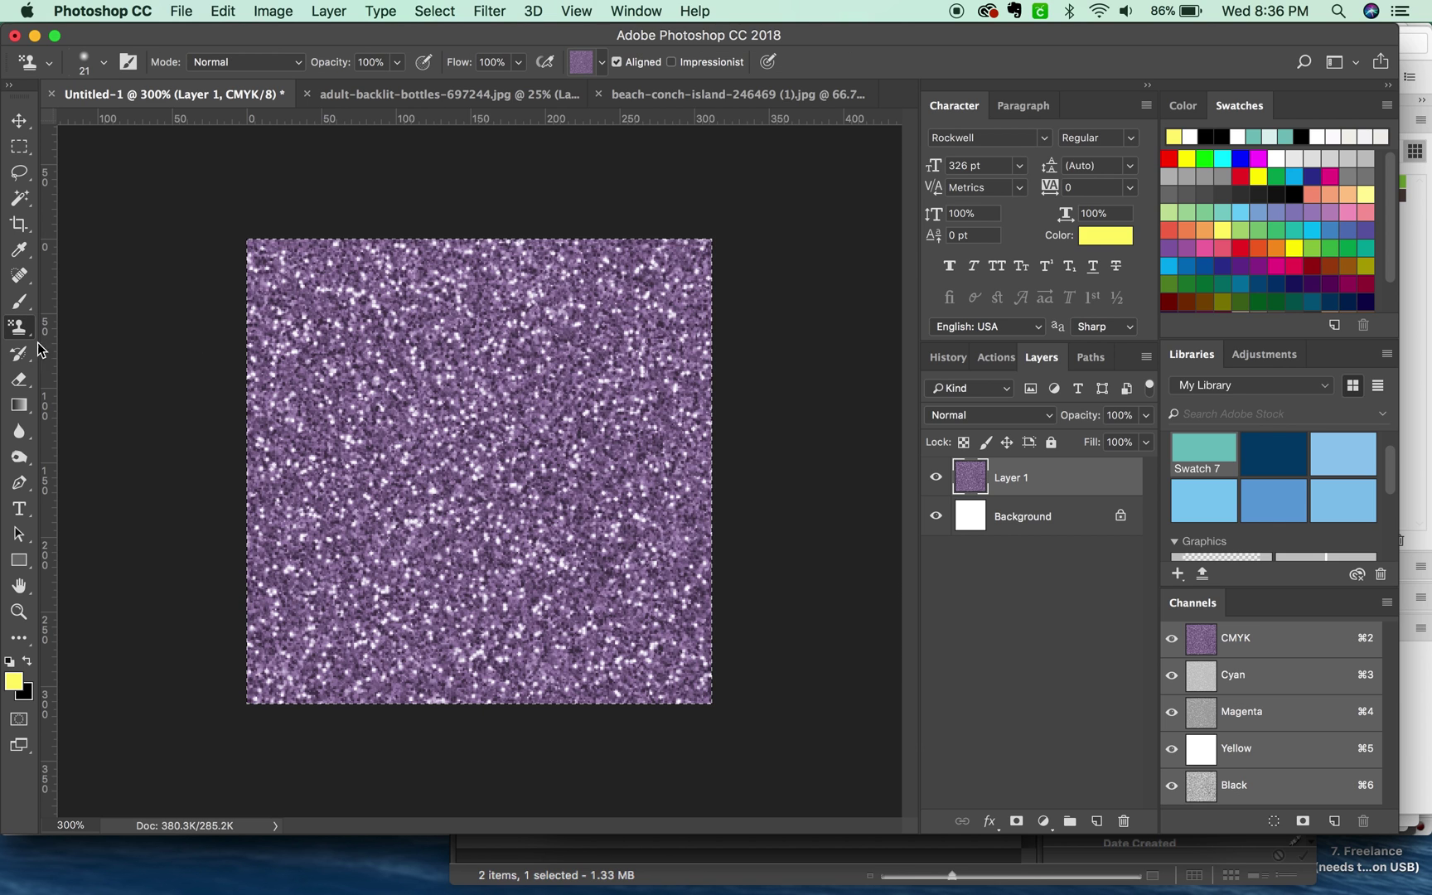
left_click(935, 477)
left_click(1039, 528)
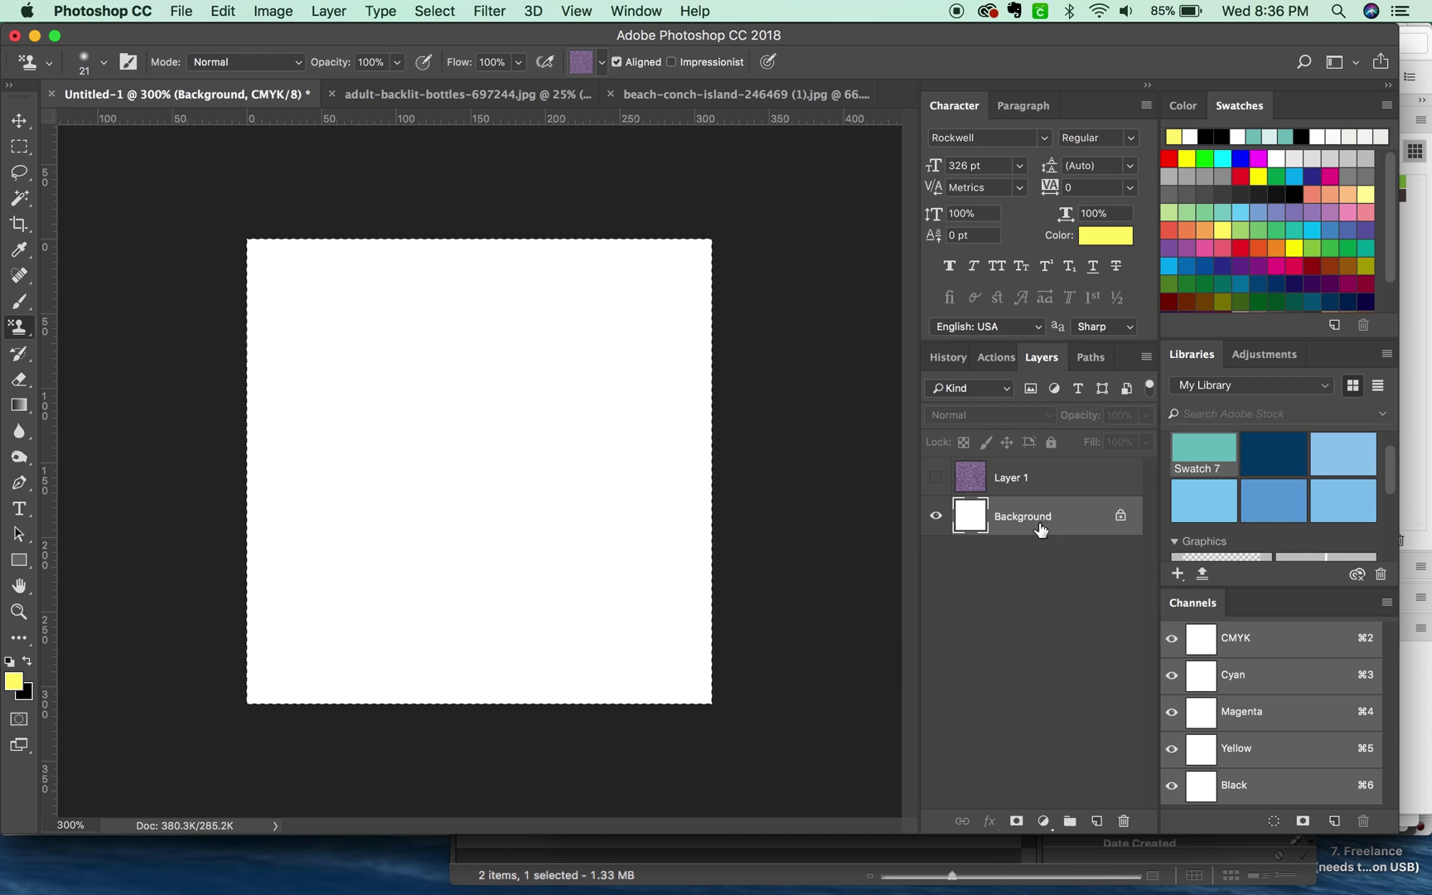
key("super+d")
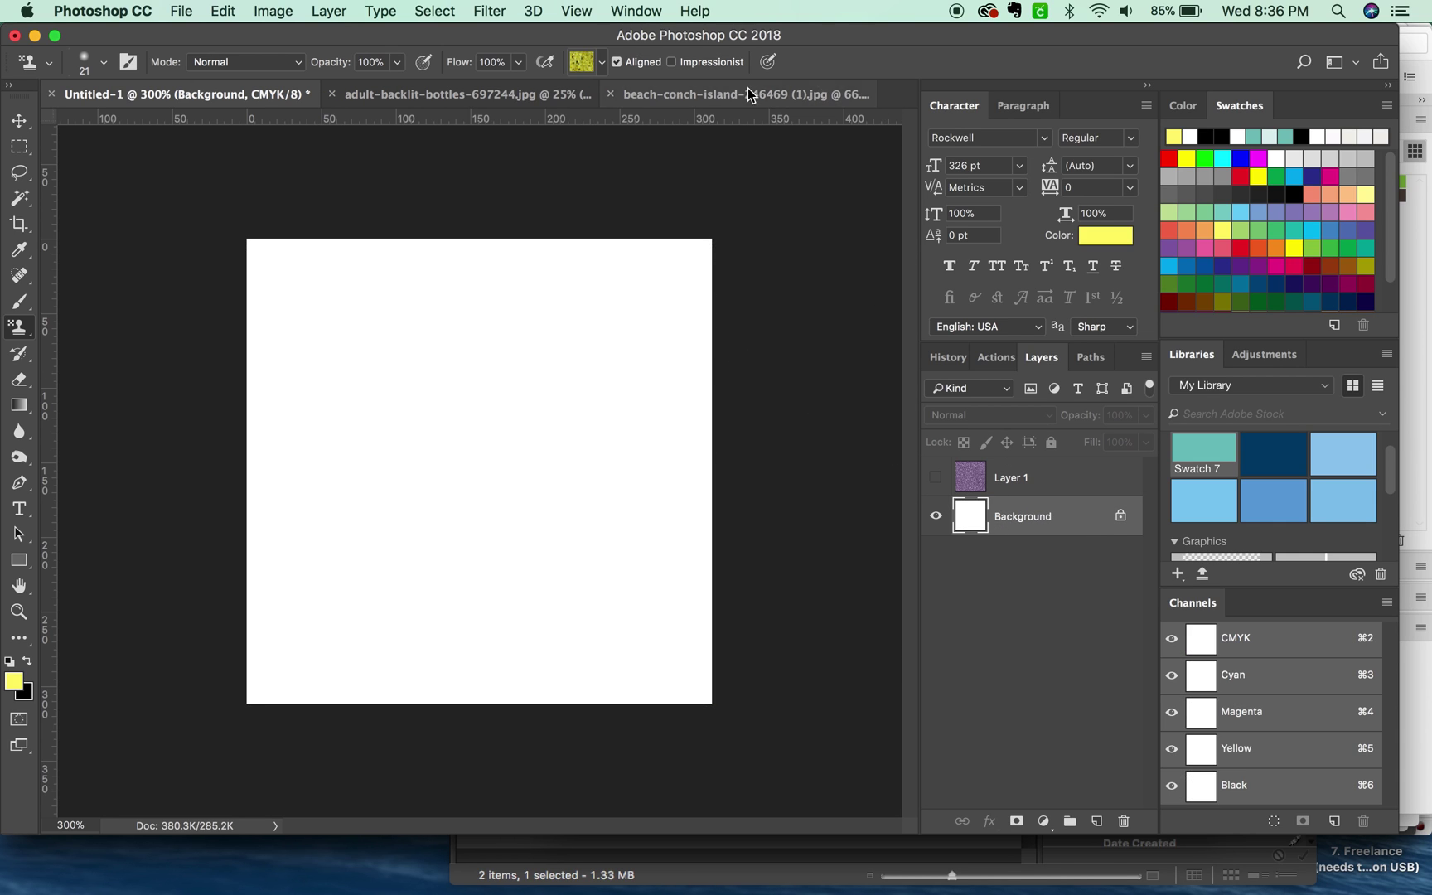
left_click(601, 63)
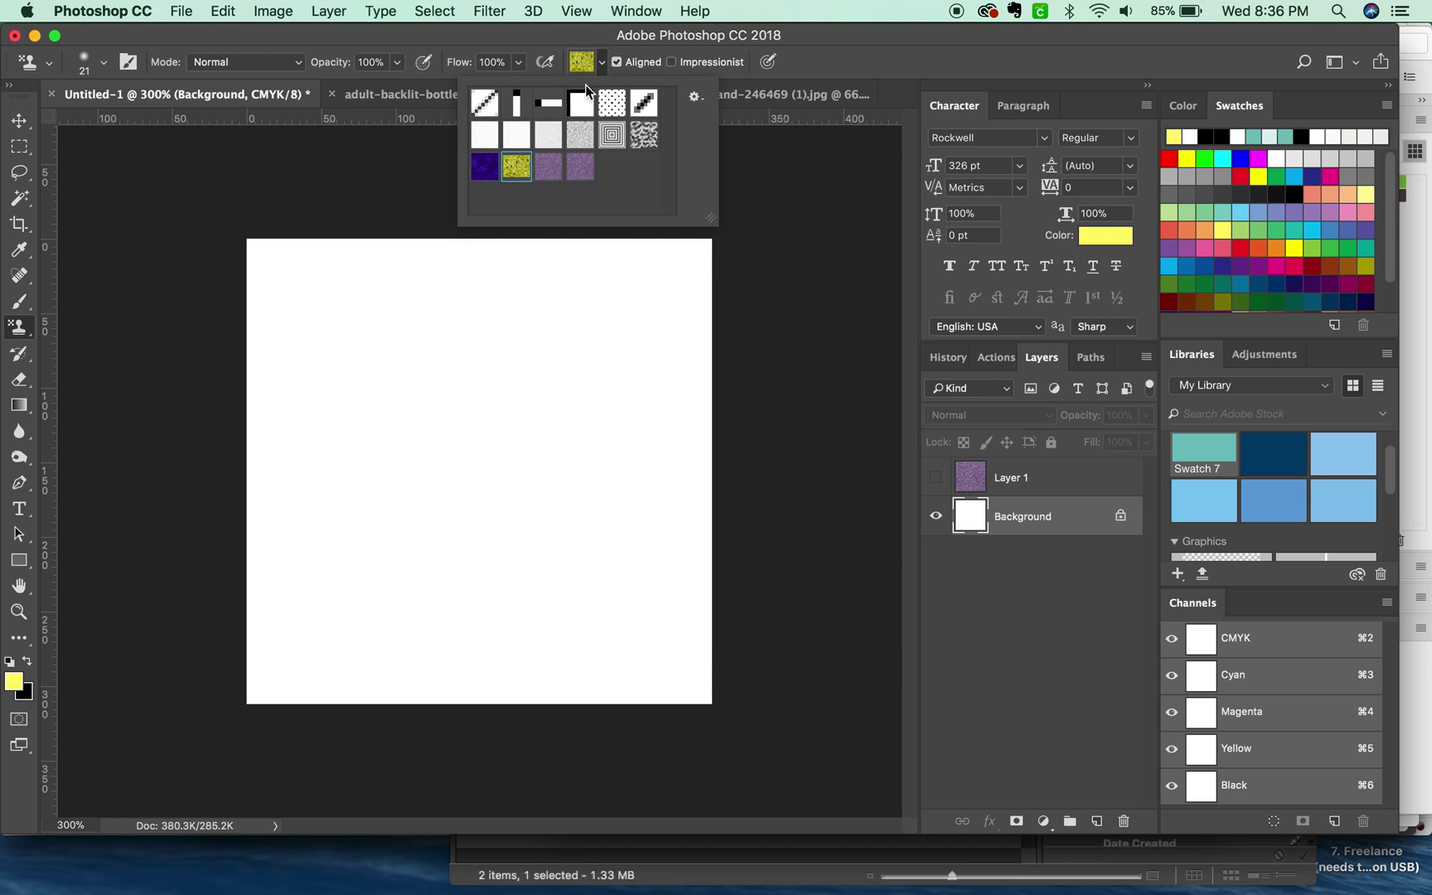
double_click(580, 170)
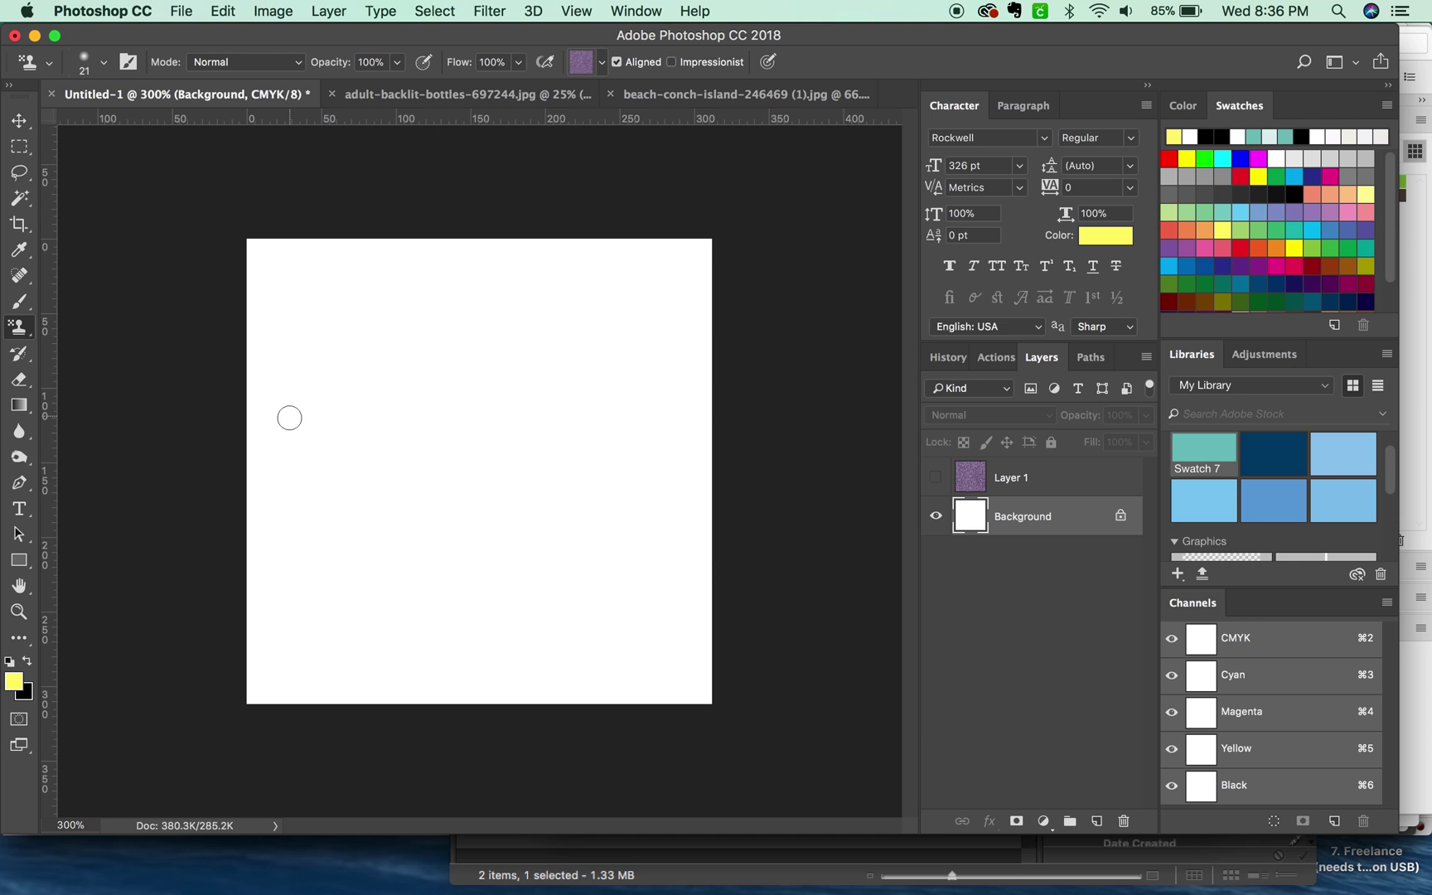
Paint looping glitter strokes and a zigzag scribble along the bottom, undoing a stray squiggle.
mouse_move(289, 414)
left_mouse_down()
mouse_move(321, 377)
mouse_move(551, 341)
mouse_move(622, 290)
mouse_move(558, 304)
mouse_move(503, 408)
mouse_move(367, 542)
mouse_move(382, 443)
mouse_move(644, 425)
mouse_move(690, 385)
mouse_move(672, 377)
mouse_move(485, 579)
mouse_move(532, 528)
mouse_move(661, 531)
mouse_move(687, 493)
mouse_move(669, 472)
mouse_move(645, 484)
mouse_move(648, 497)
mouse_move(670, 469)
left_mouse_up()
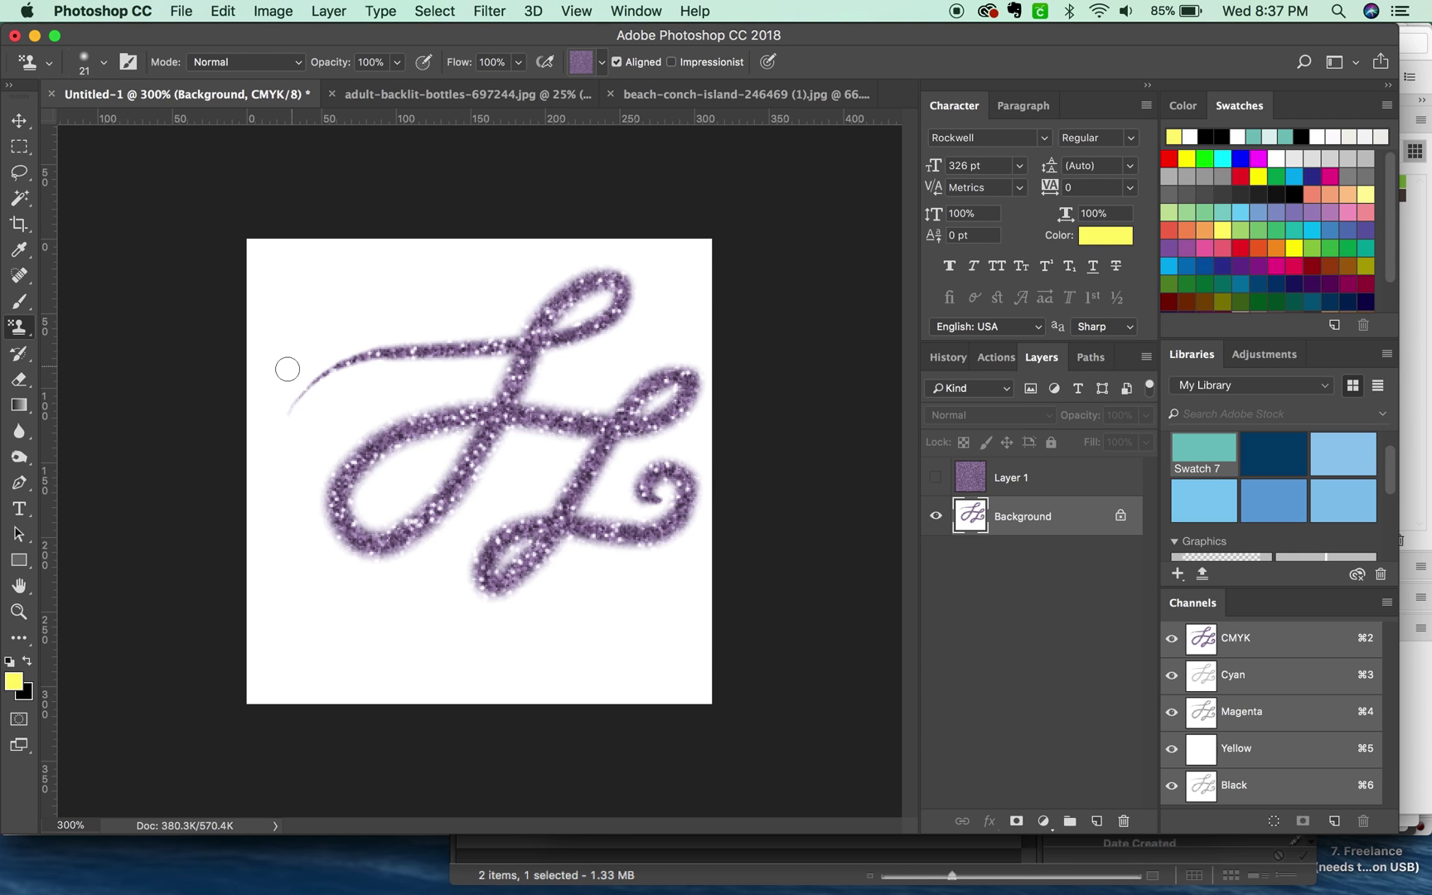
mouse_move(283, 369)
left_mouse_down()
mouse_move(296, 318)
mouse_move(338, 270)
mouse_move(388, 258)
mouse_move(436, 272)
mouse_move(440, 308)
mouse_move(382, 318)
mouse_move(387, 288)
mouse_move(551, 269)
mouse_move(551, 236)
left_mouse_up()
left_click_drag(274, 625, 708, 662)
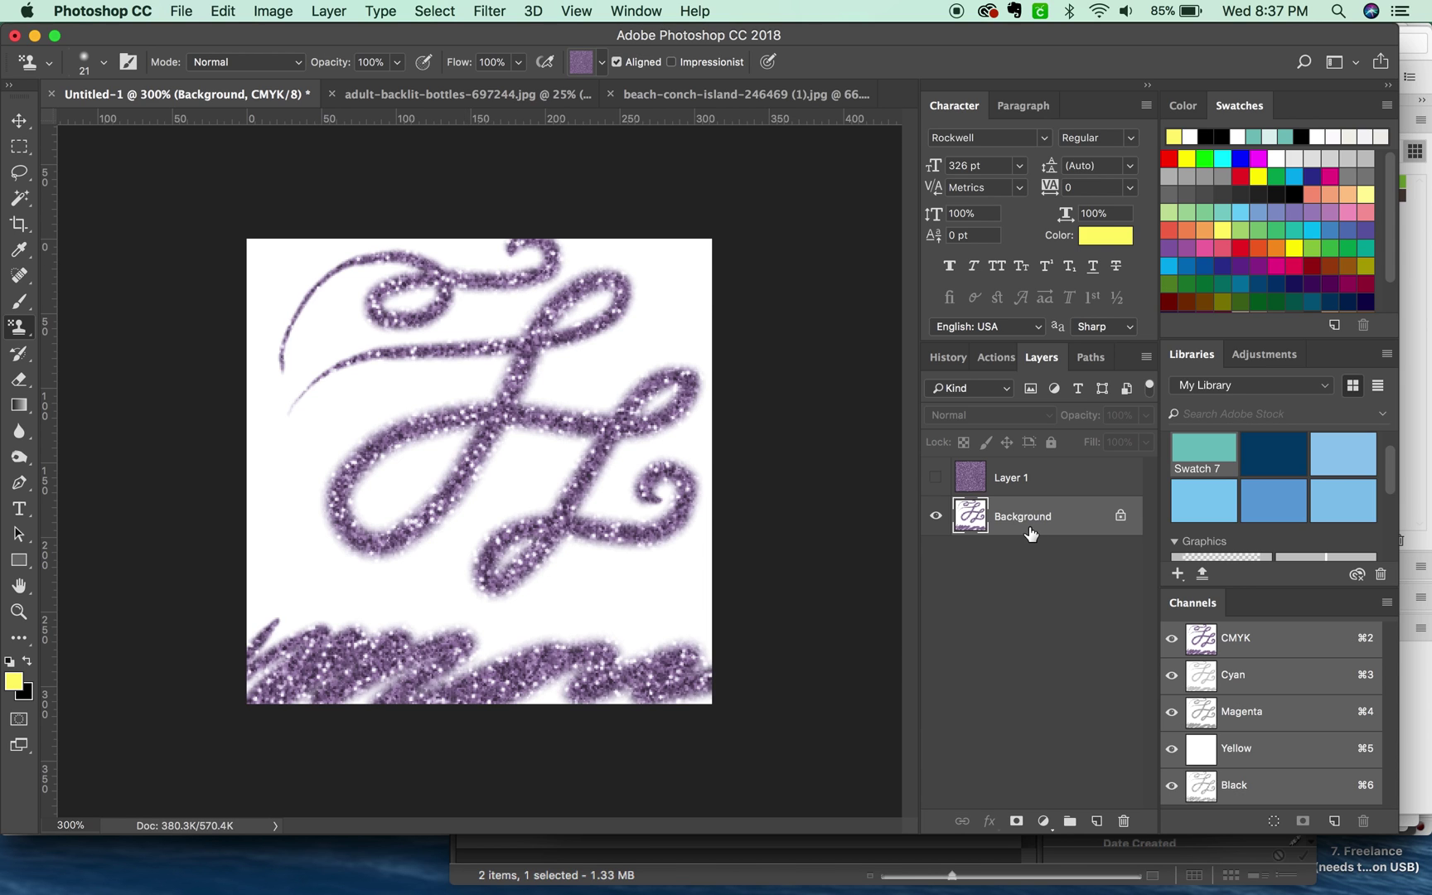
left_click(20, 330)
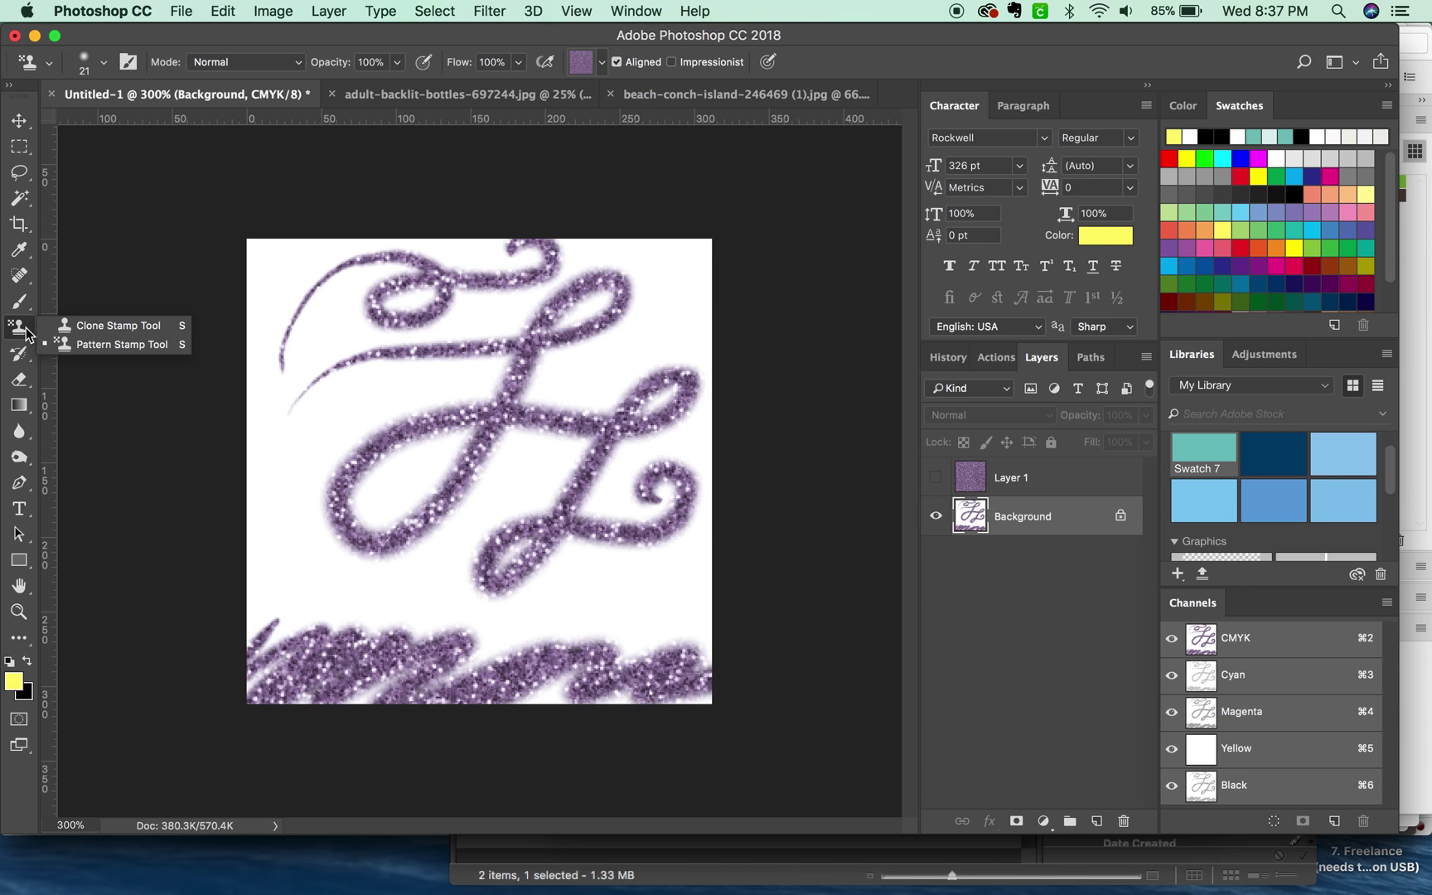
left_click(20, 336)
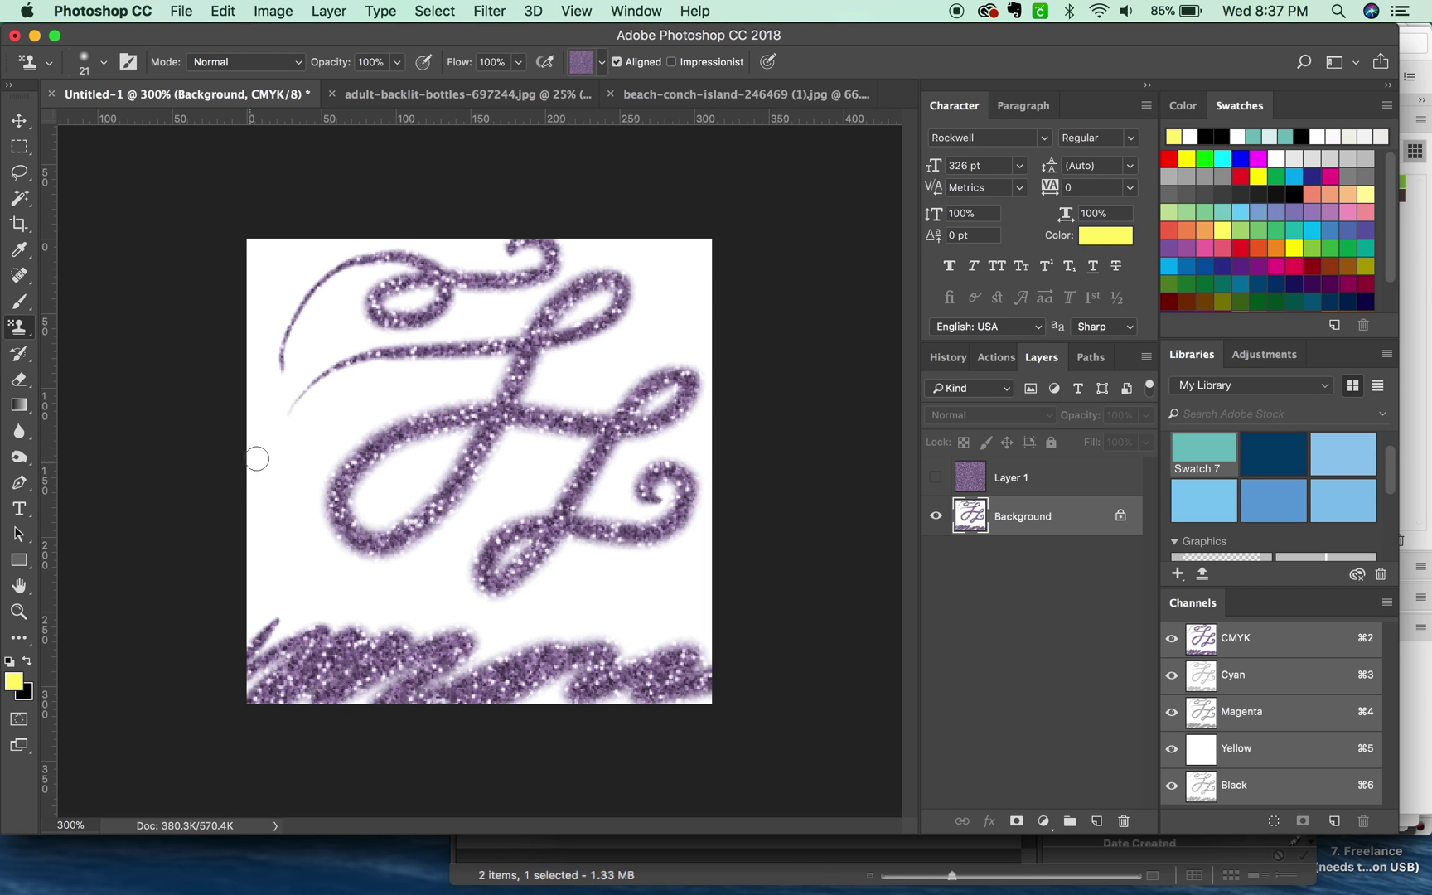
left_click(257, 399)
left_click_drag(256, 408, 306, 467)
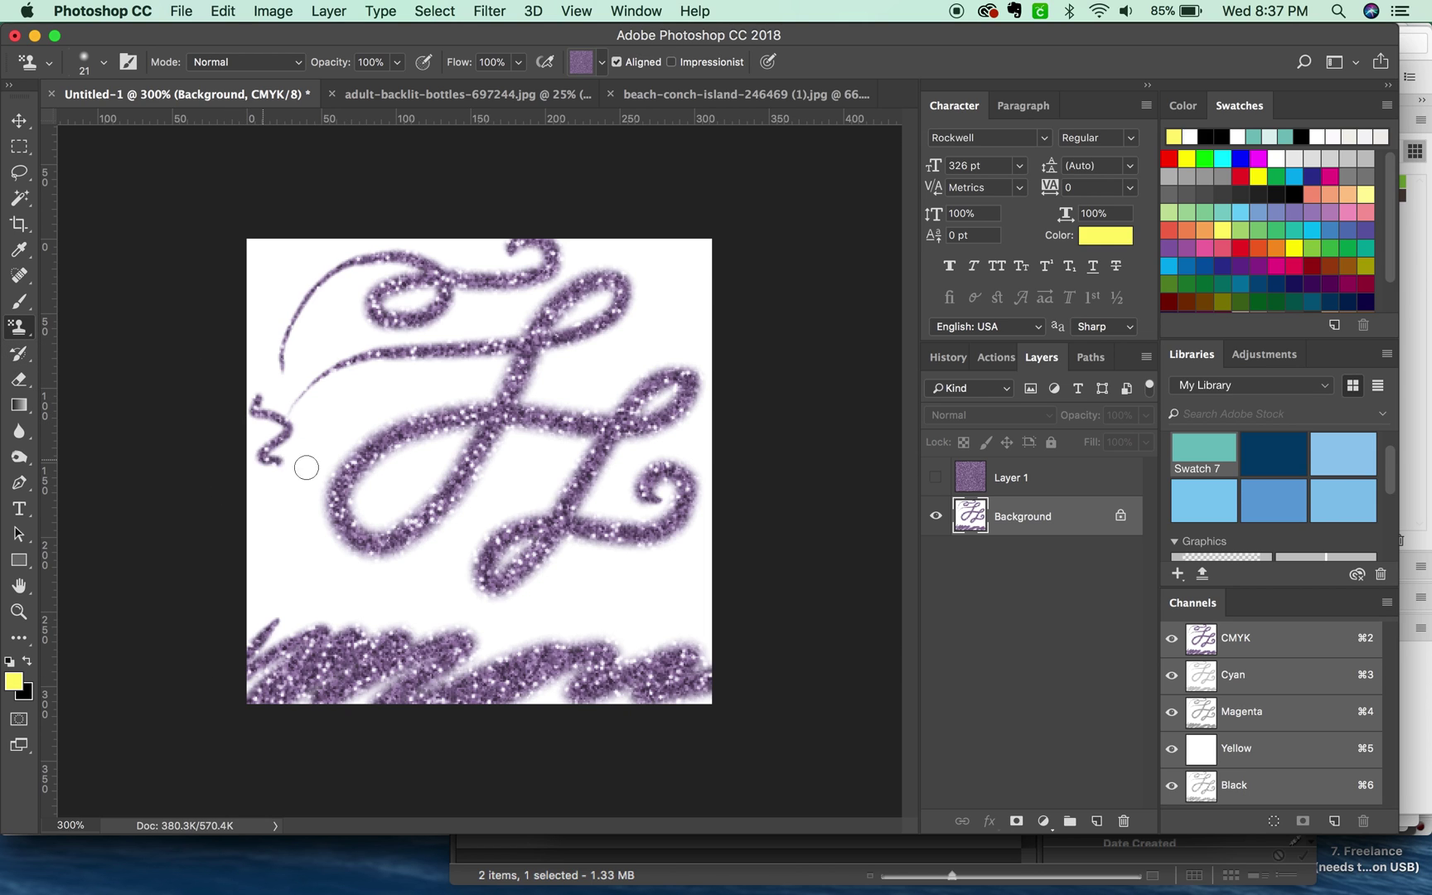
key("super+z")
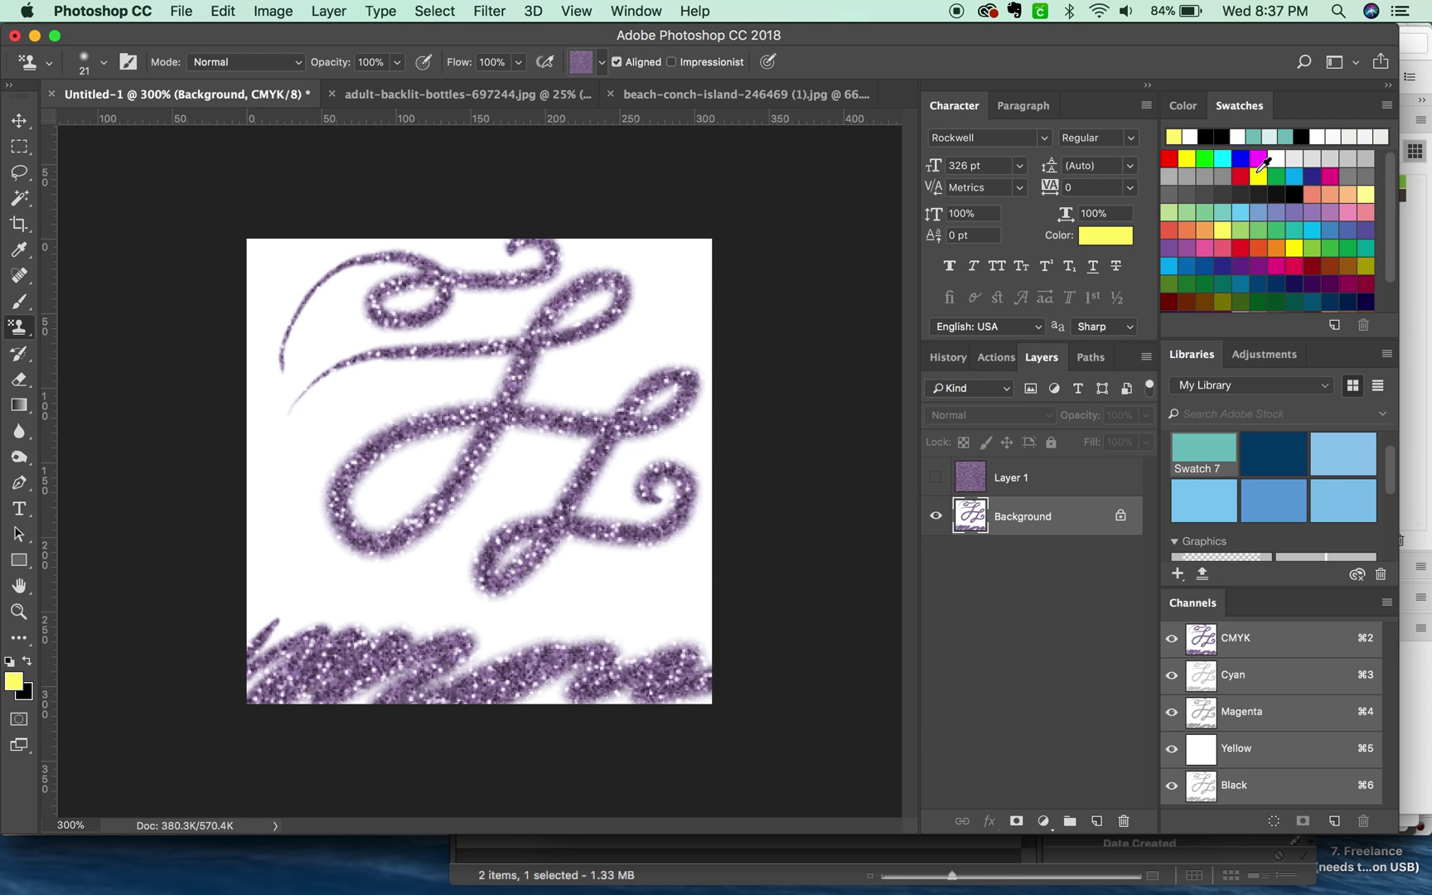
Remove the yellow and green swatches, then delete the first three swatch rows in the Preset Manager.
left_click_drag(1258, 176, 1364, 325)
left_click_drag(1258, 176, 1364, 324)
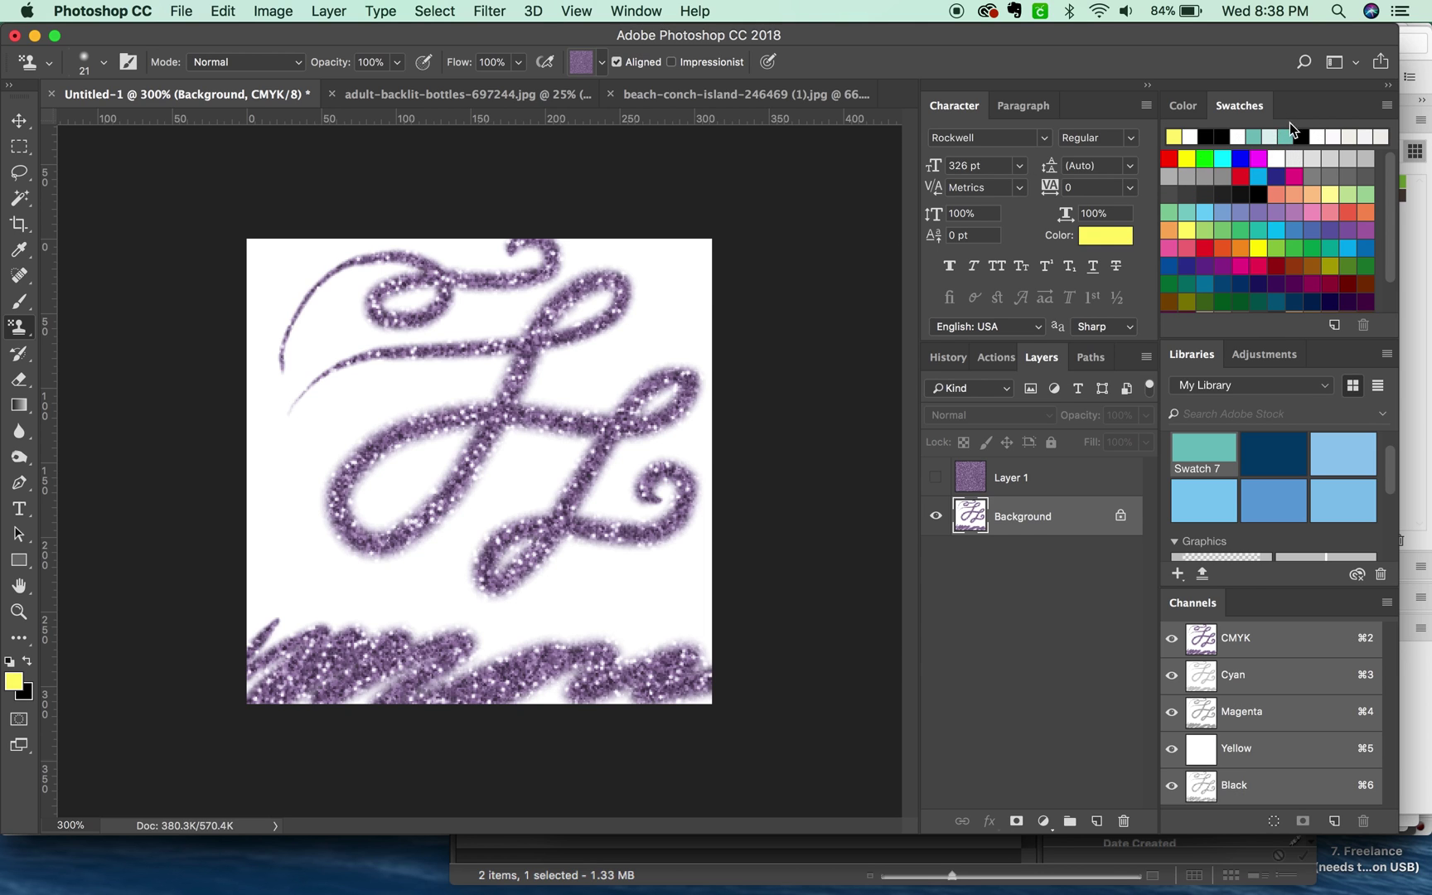
left_click(1385, 99)
left_click(1186, 284)
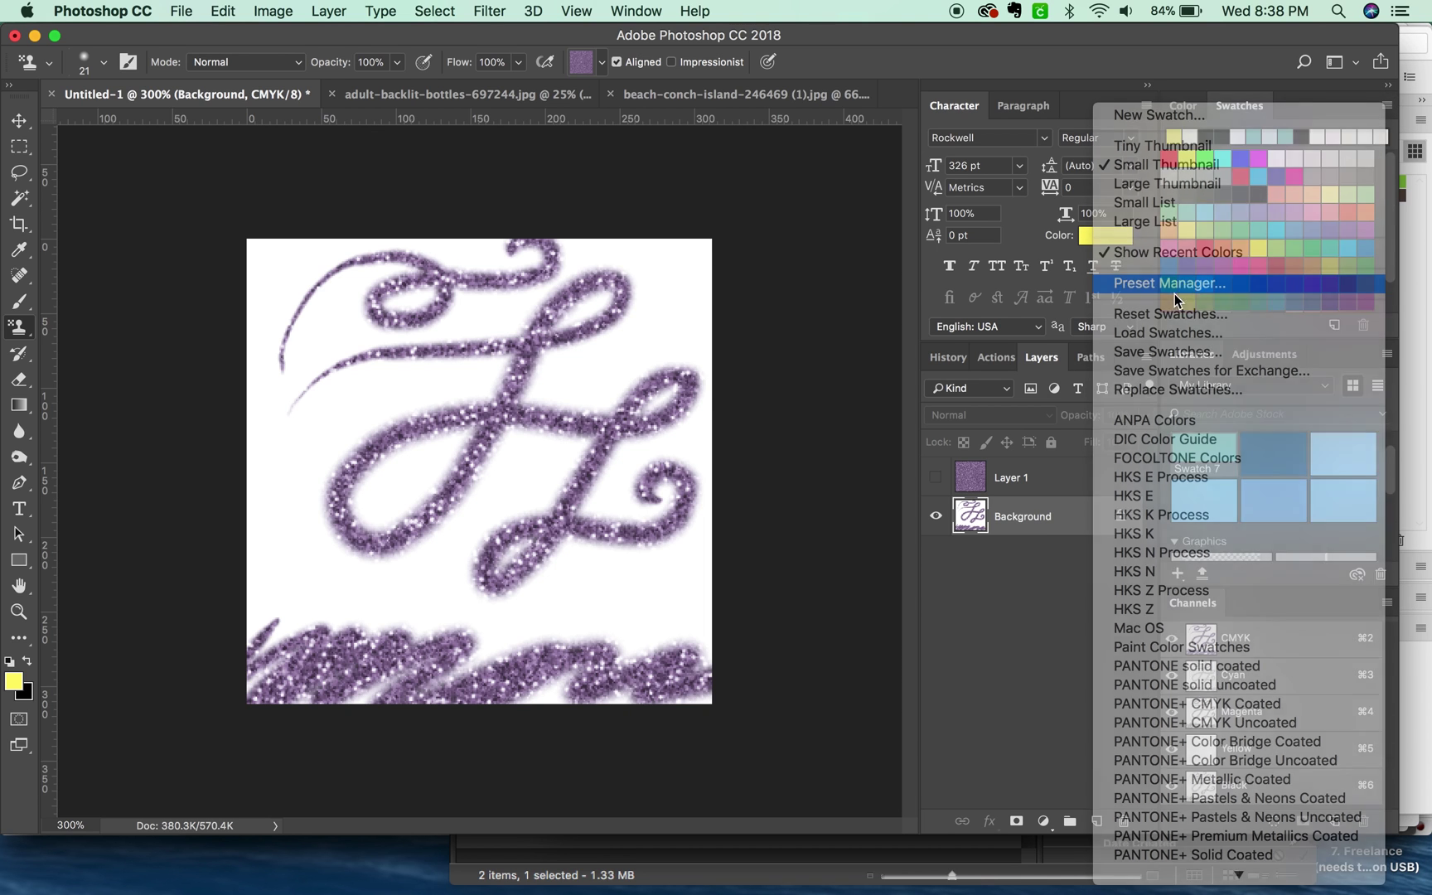
left_click_drag(688, 195, 726, 169)
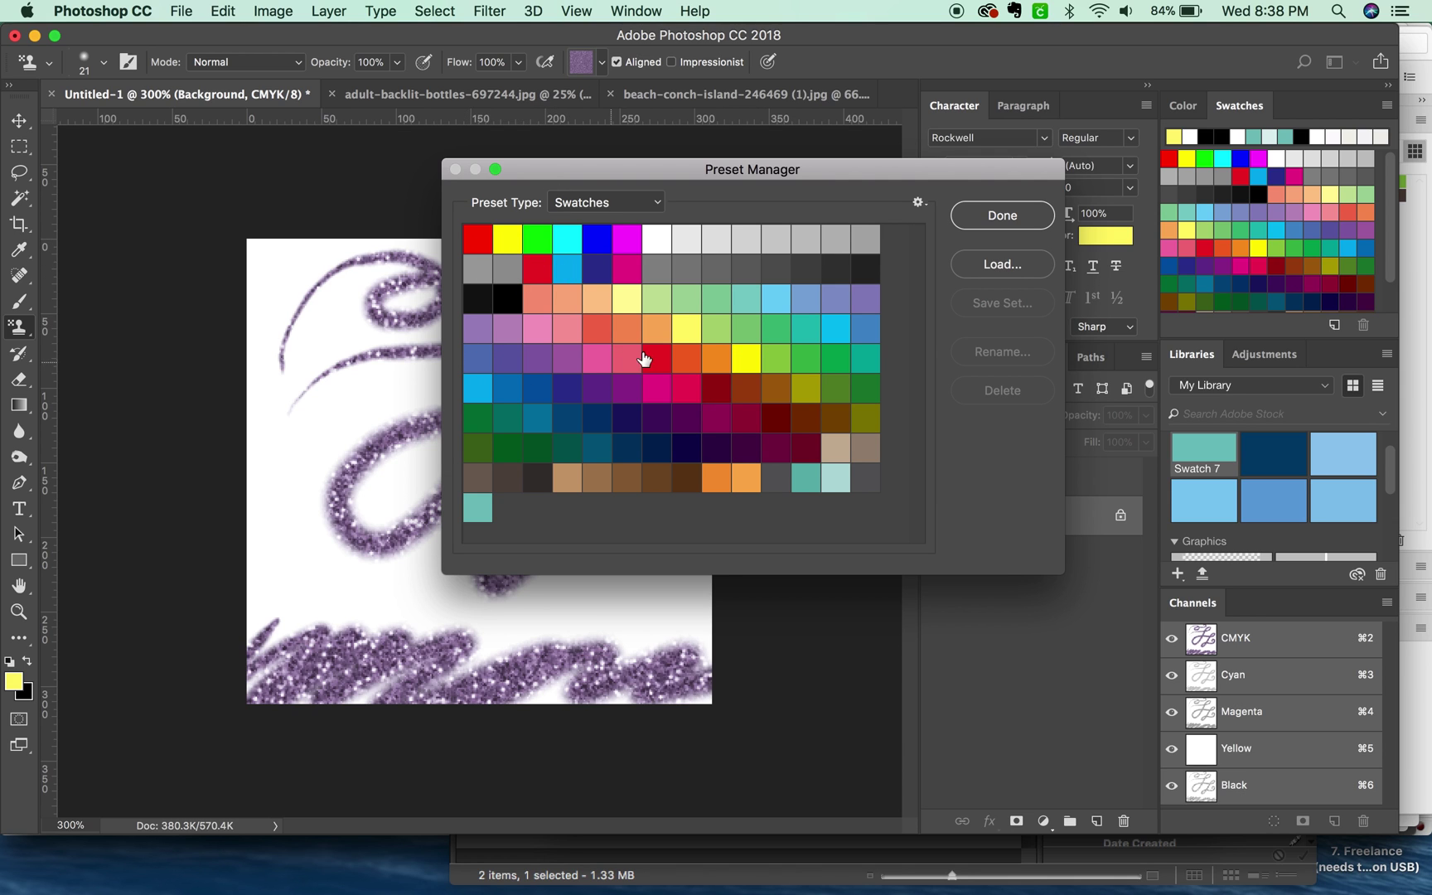
left_click(479, 239)
left_click(868, 297, "shift")
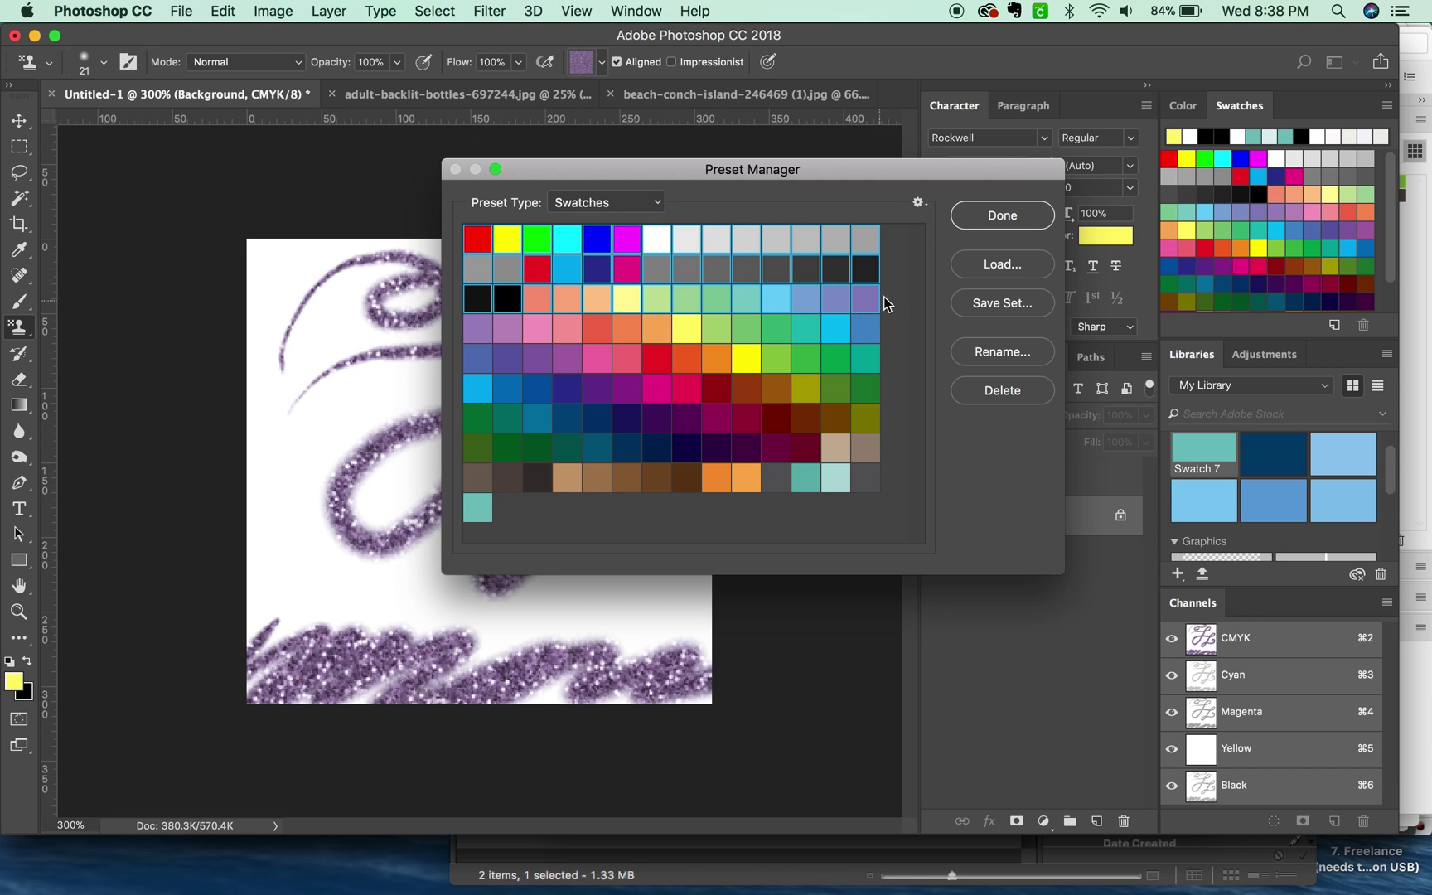
left_click(1027, 394)
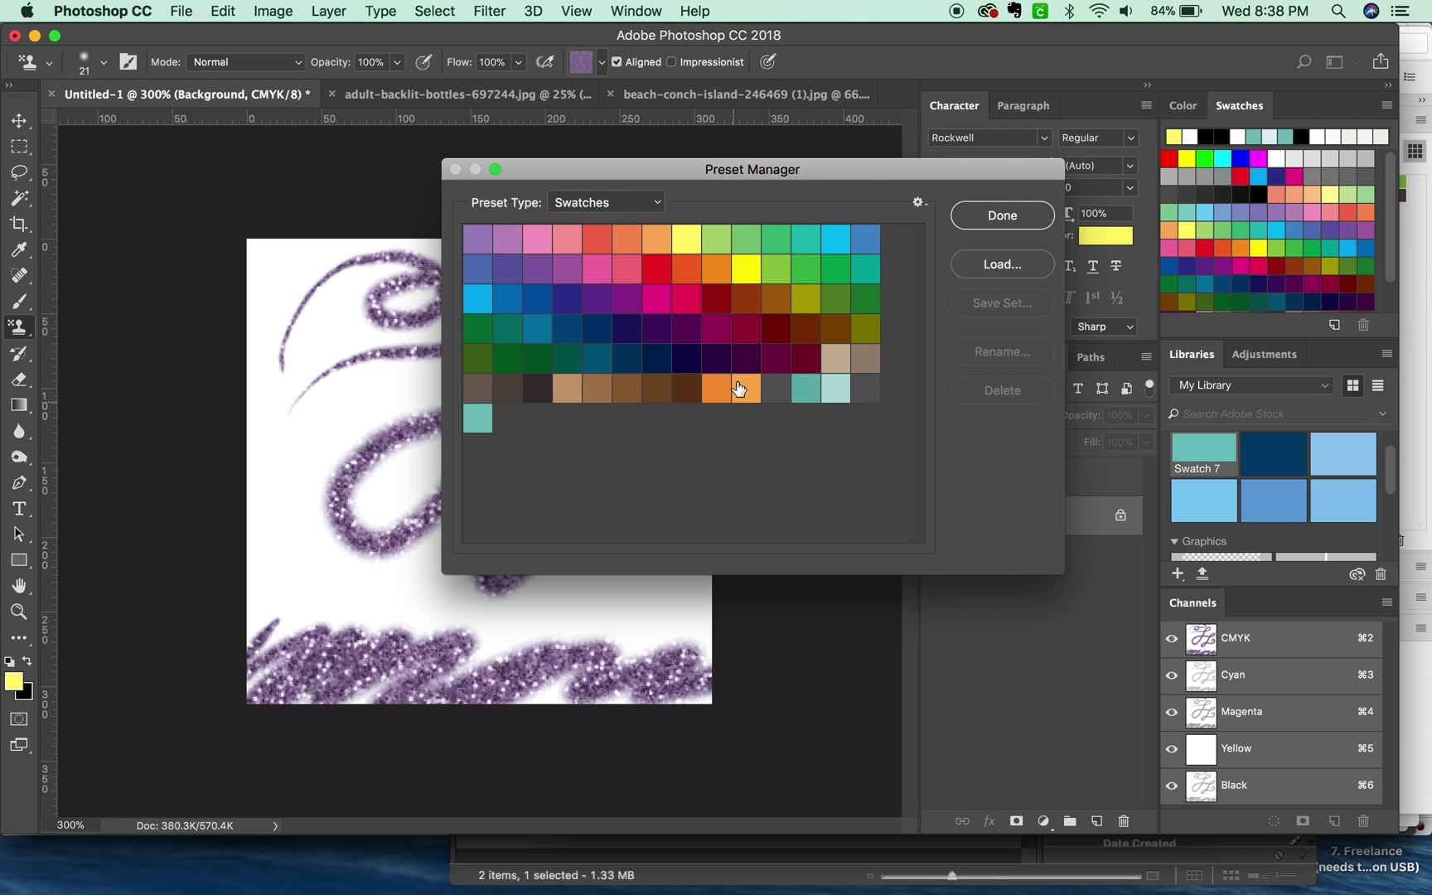
Delete every remaining swatch except the first four and close the Preset Manager.
left_click(597, 238)
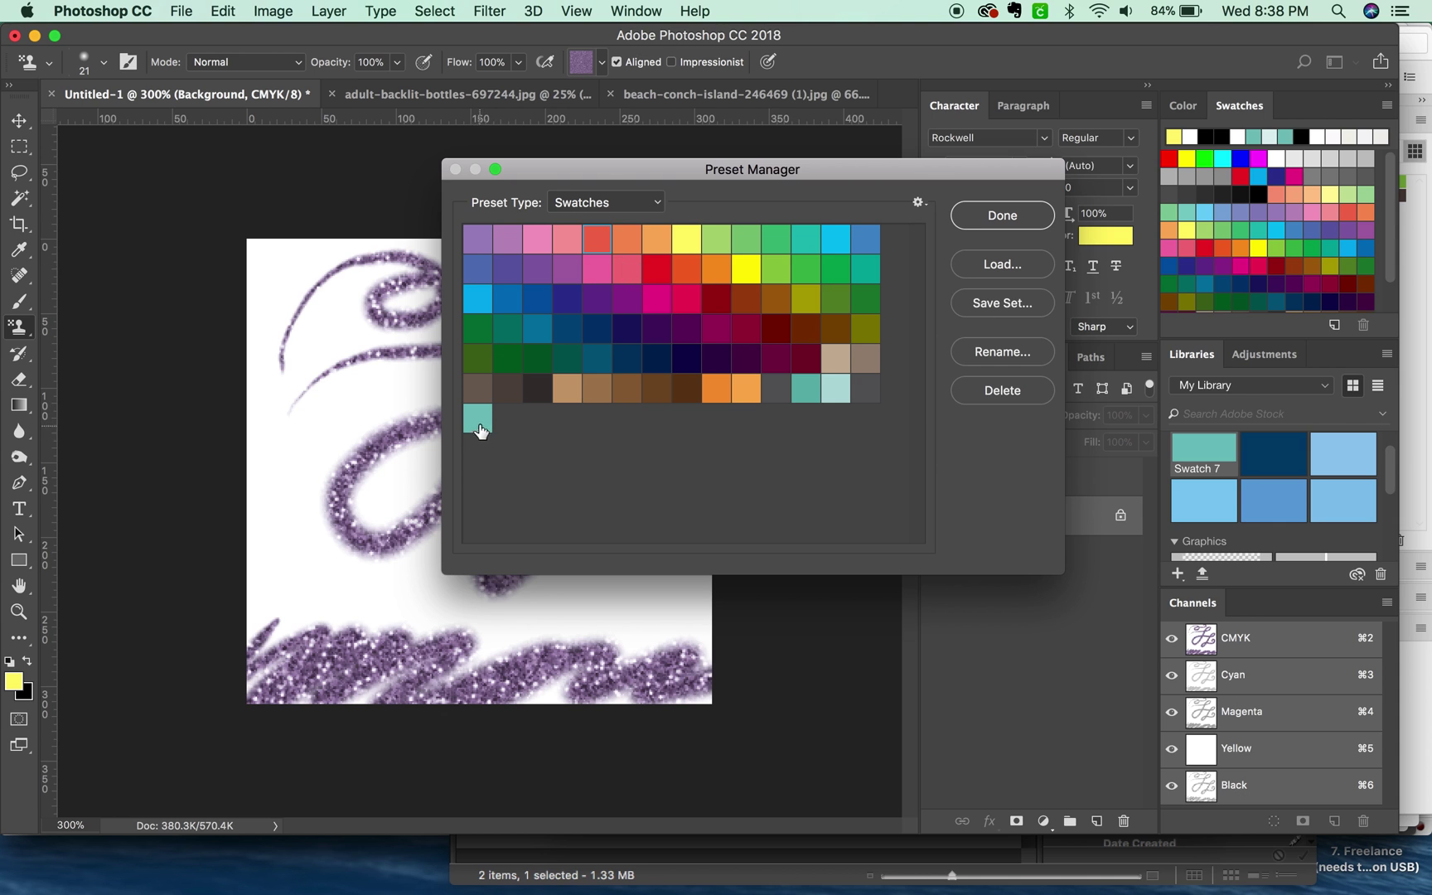
left_click(478, 423, "shift")
left_click(989, 393)
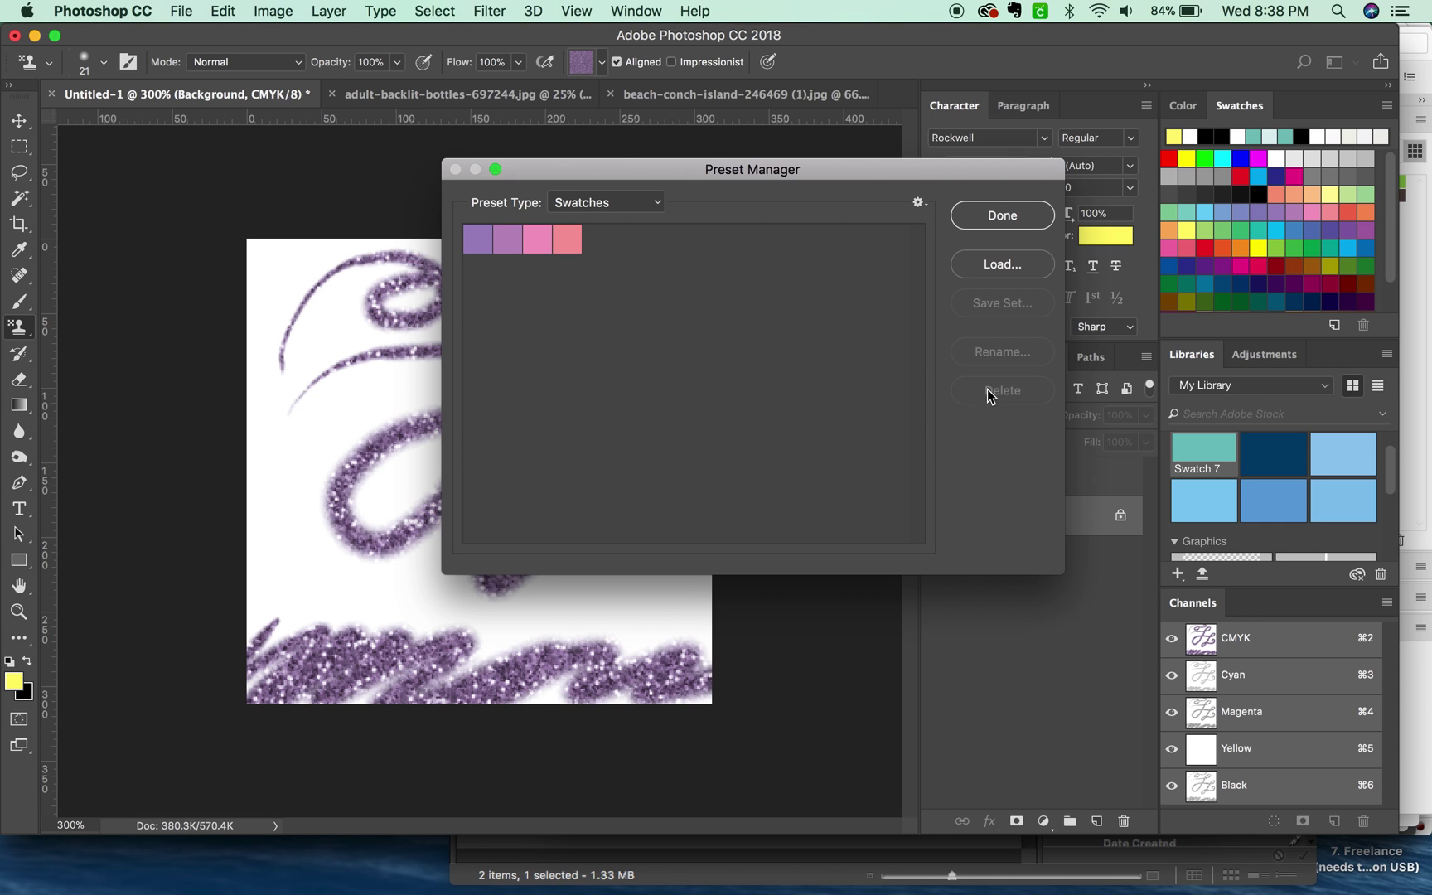
left_click(1002, 215)
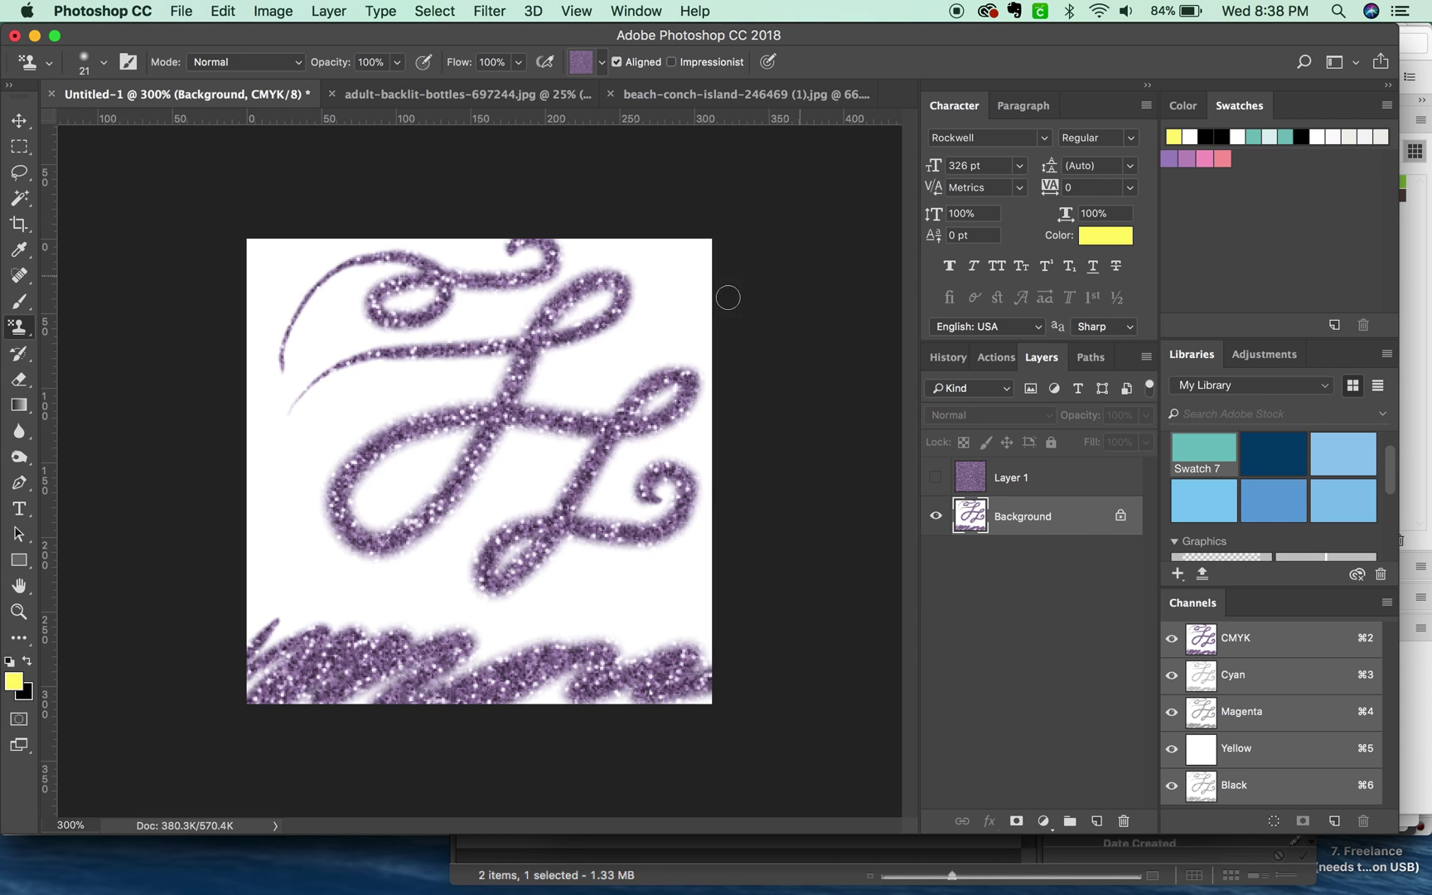
Pick the pink swatch as the foreground colour and add a new empty Layer 2.
left_click(1204, 162)
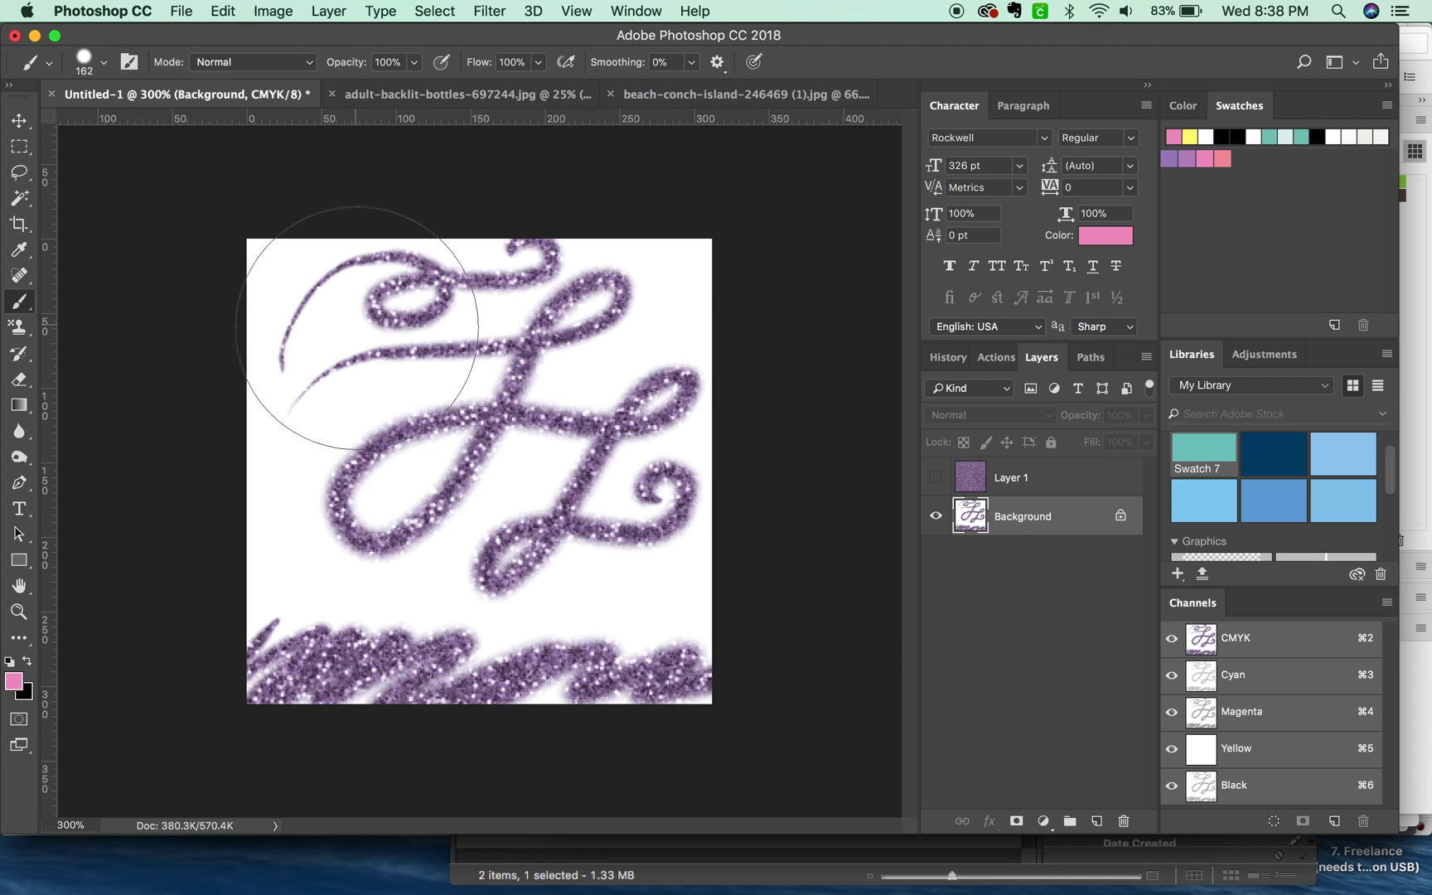
key("super+alt+shift+n")
key("b")
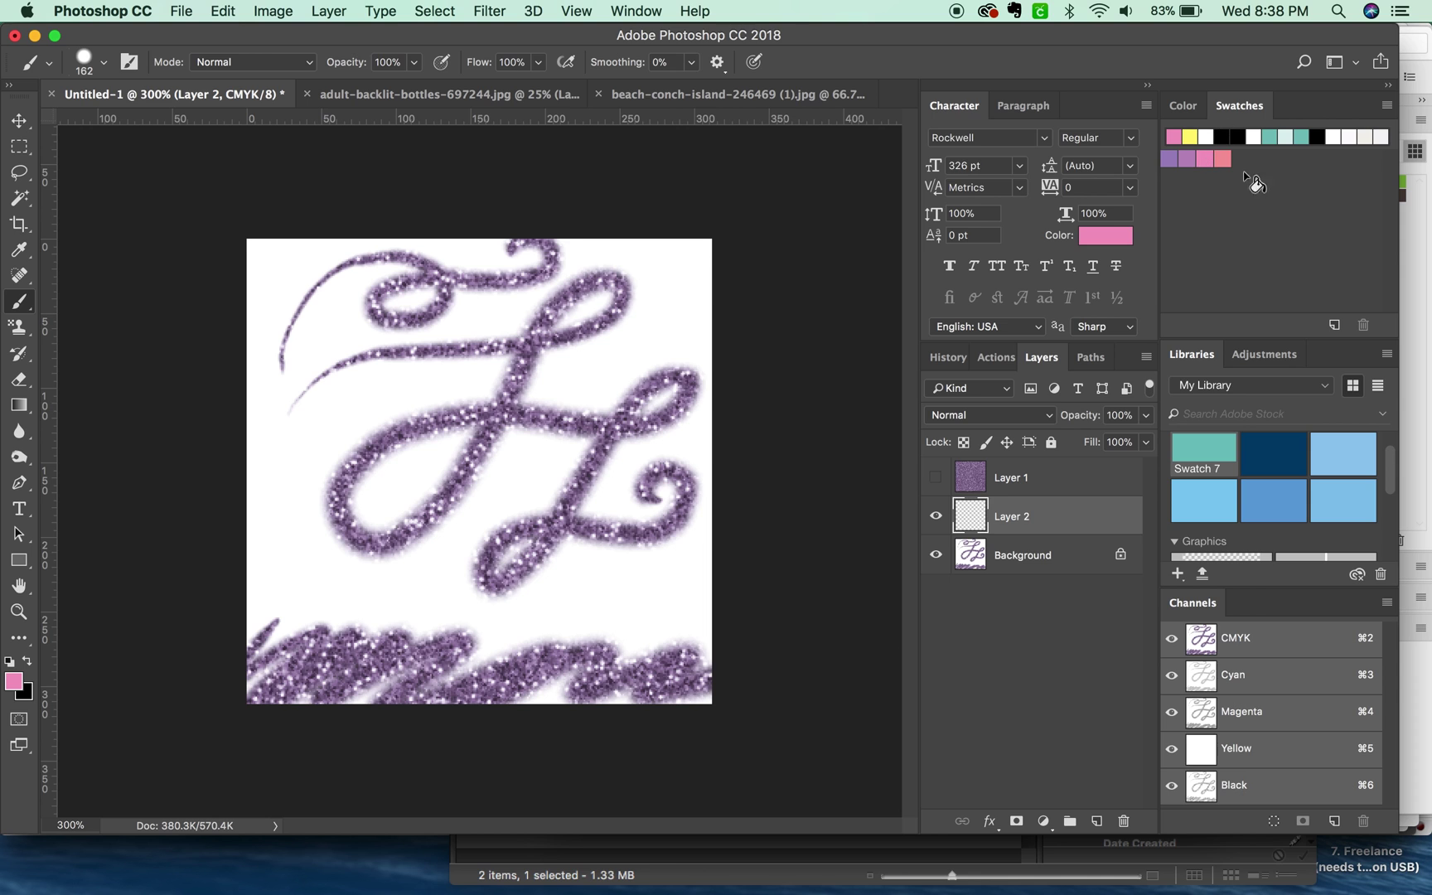